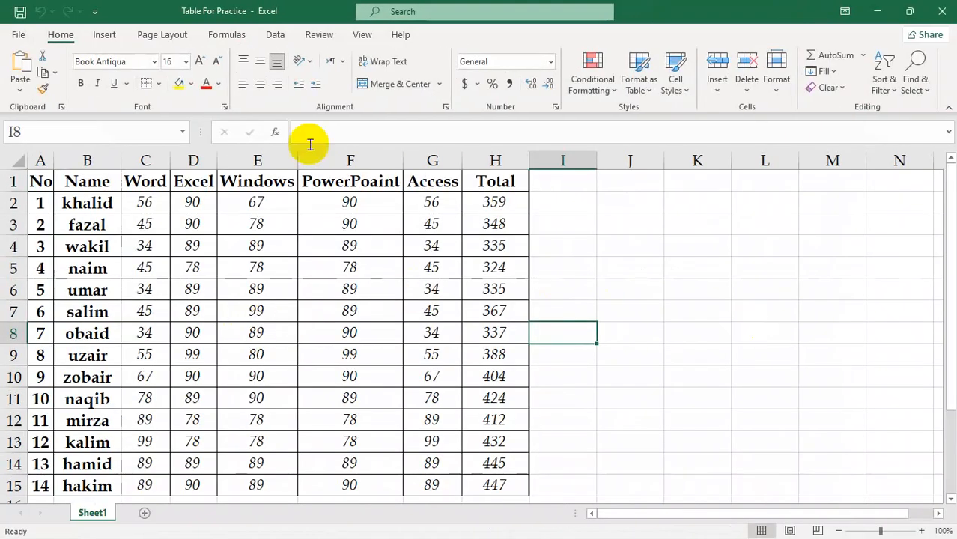
Examine the most recently used functions offered for insertion into cell I8, leaving the cell empty
{"action": "left_click", "coordinate": [231, 35]}
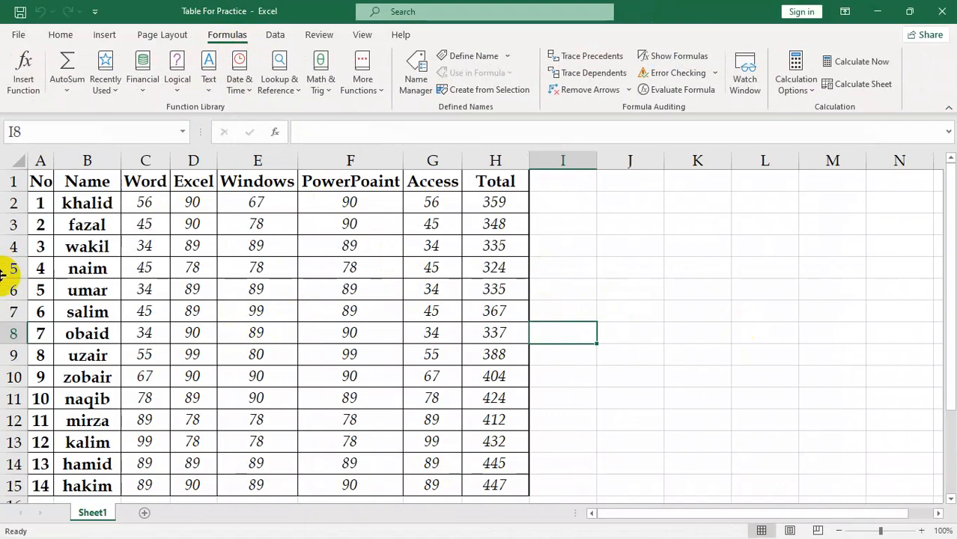
{"action": "left_click", "coordinate": [21, 99]}
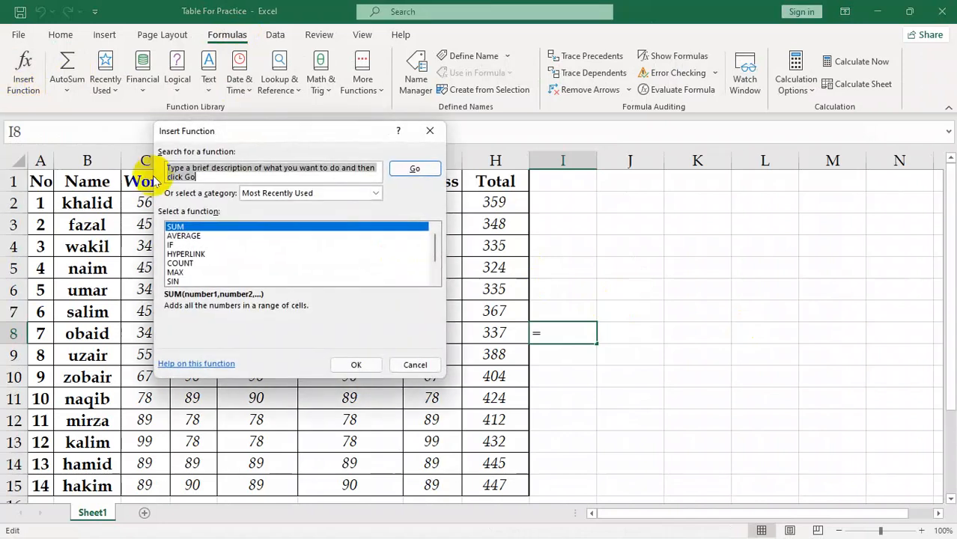
{"action": "scroll", "coordinate": [255, 247], "scroll_direction": "down", "scroll_amount": 1}
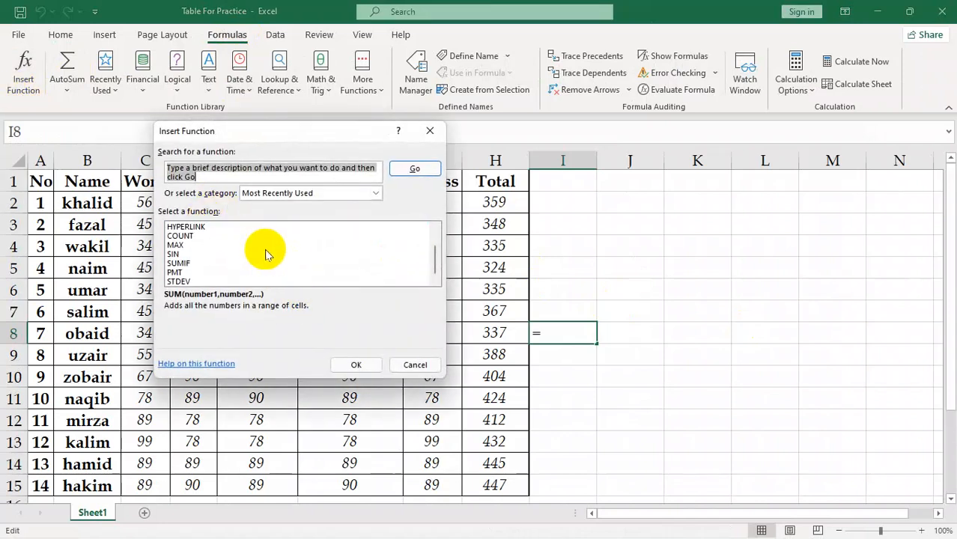
{"action": "left_click", "coordinate": [429, 132]}
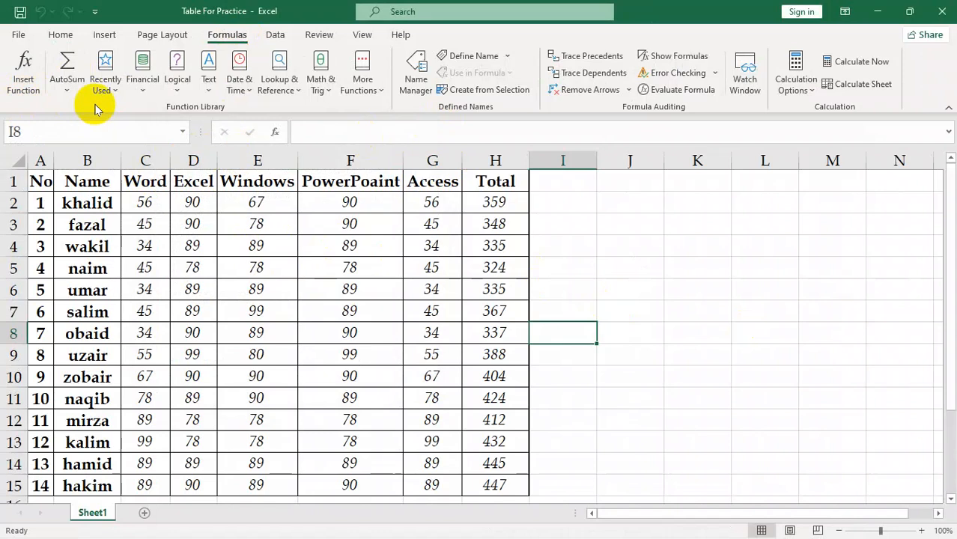
Examine the function library's AutoSum, recently used, Financial, Logical, Text, Math & Trig, Statistical and Compatibility function lists
{"action": "left_click", "coordinate": [64, 95]}
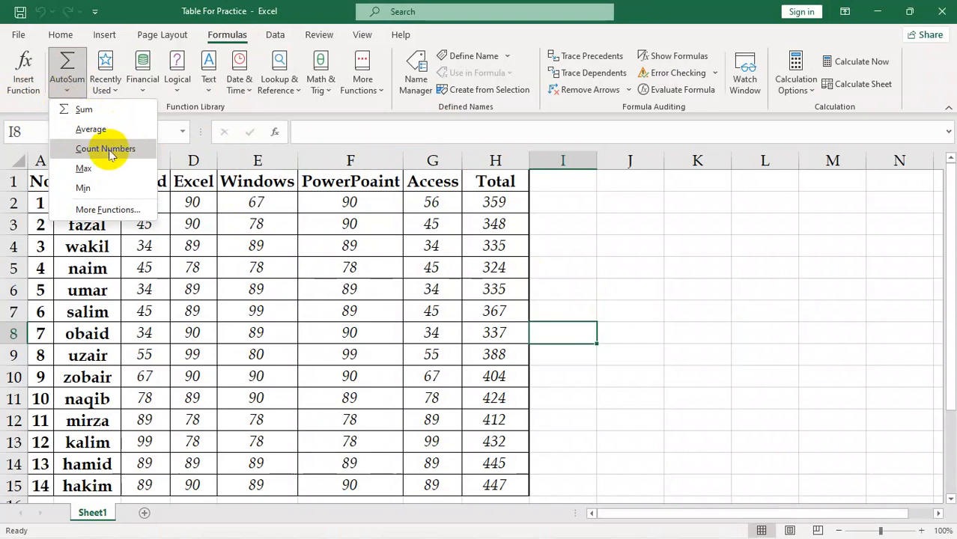
{"action": "left_click", "coordinate": [517, 221]}
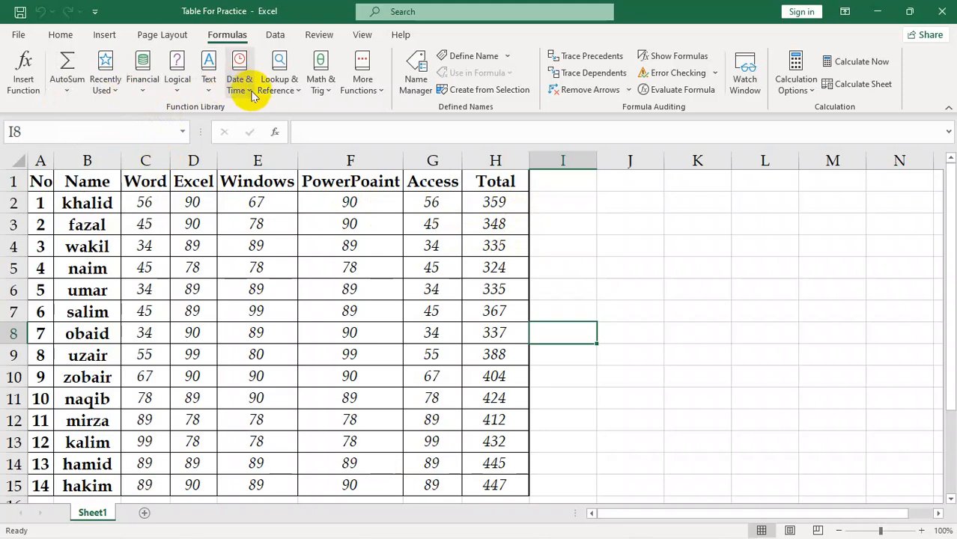
{"action": "left_click", "coordinate": [109, 89]}
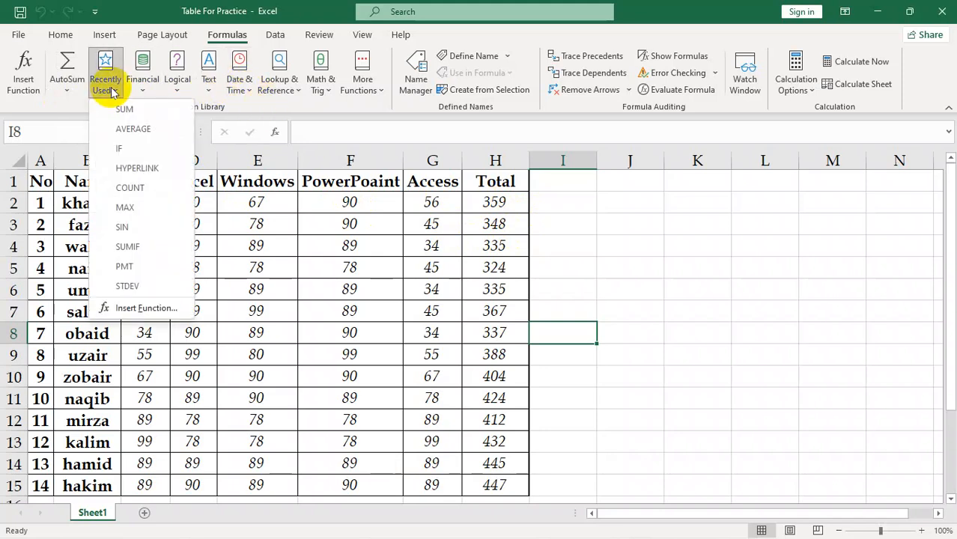
{"action": "left_click", "coordinate": [149, 86]}
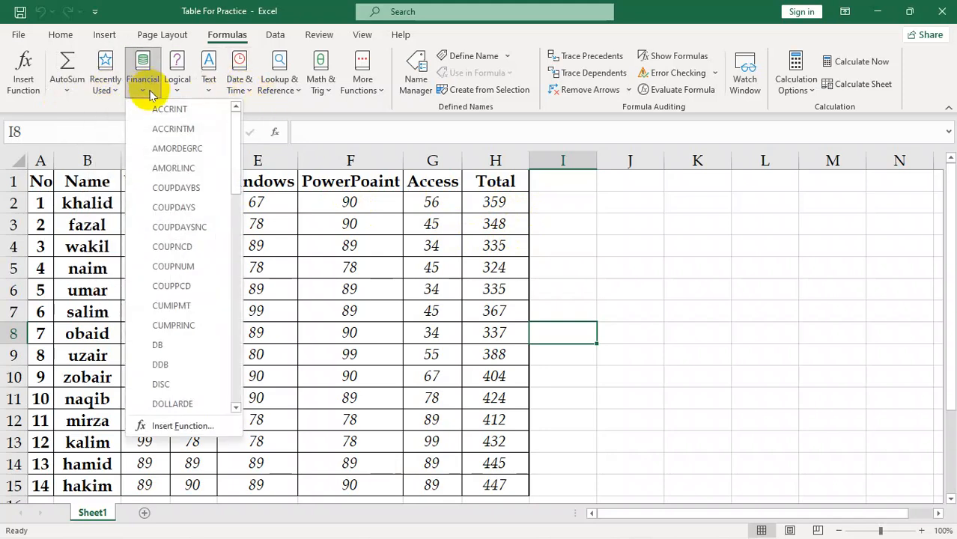
{"action": "left_click", "coordinate": [180, 89]}
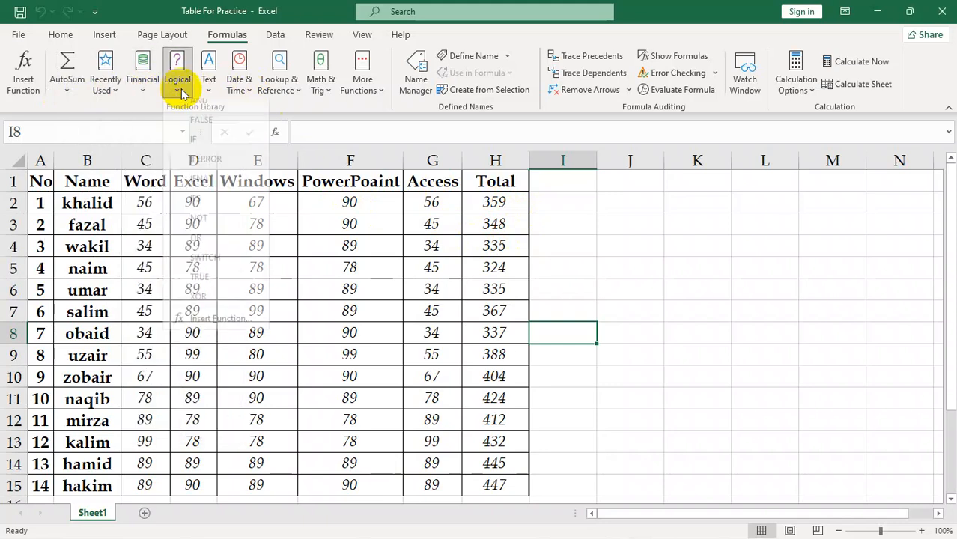
{"action": "left_click", "coordinate": [211, 84]}
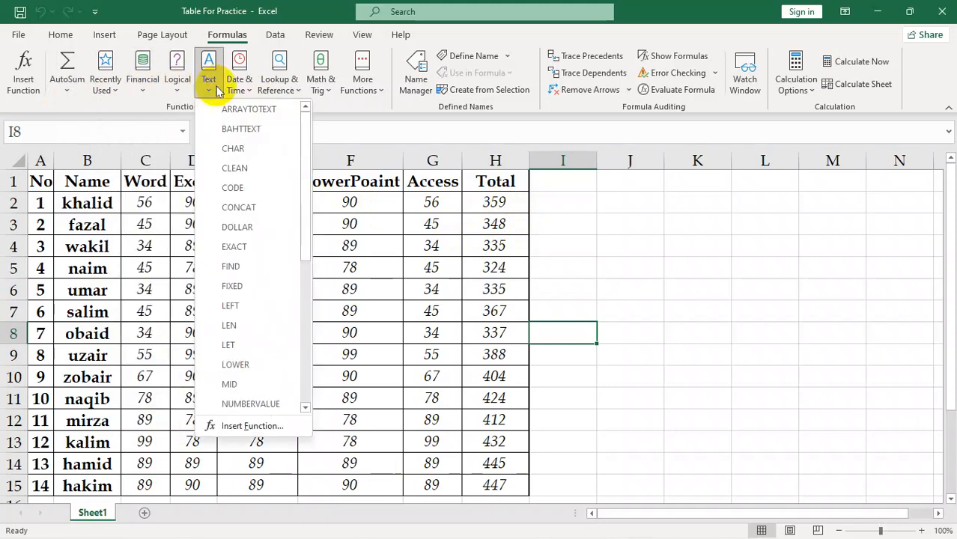
{"action": "left_click", "coordinate": [266, 90]}
{"action": "left_click", "coordinate": [319, 93]}
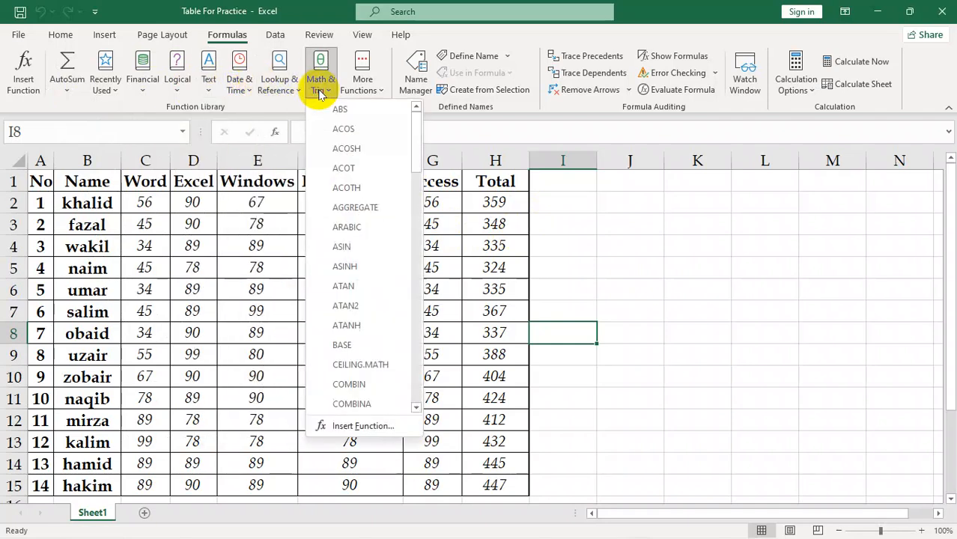
{"action": "left_click", "coordinate": [371, 94]}
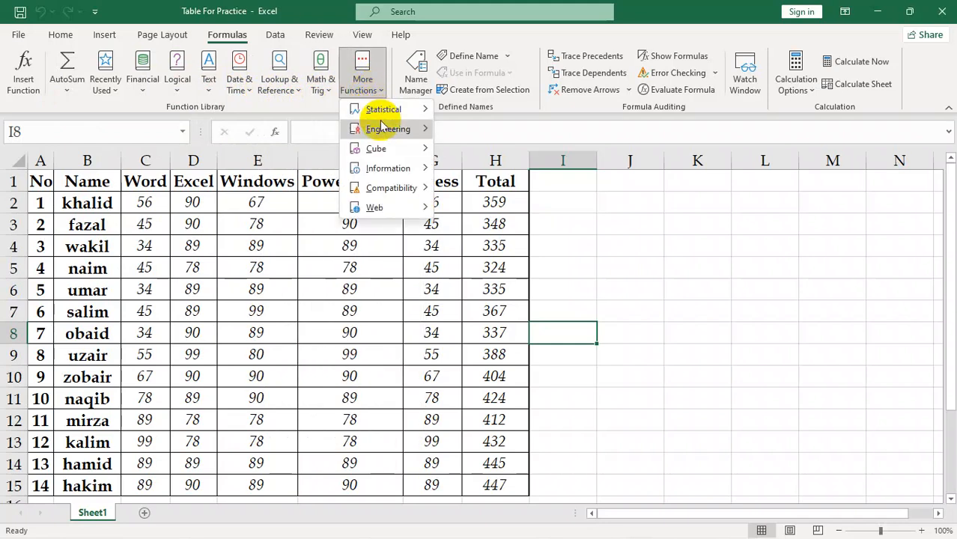
{"action": "mouse_move", "coordinate": [385, 114]}
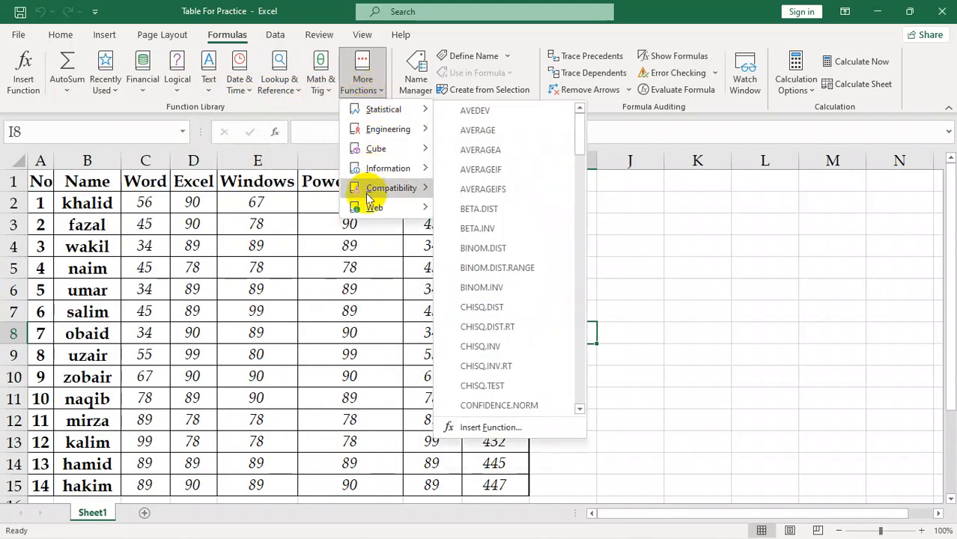
{"action": "mouse_move", "coordinate": [378, 184]}
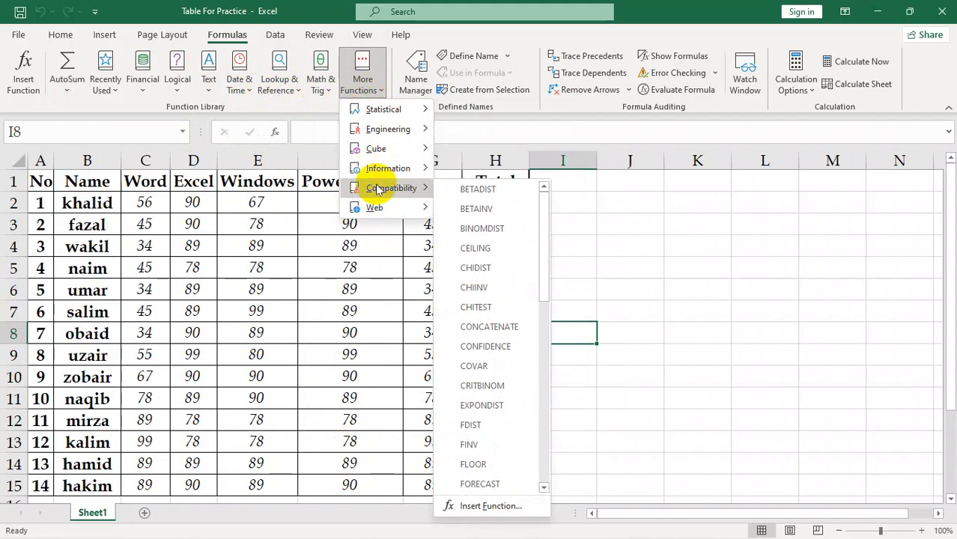
{"action": "mouse_move", "coordinate": [387, 211]}
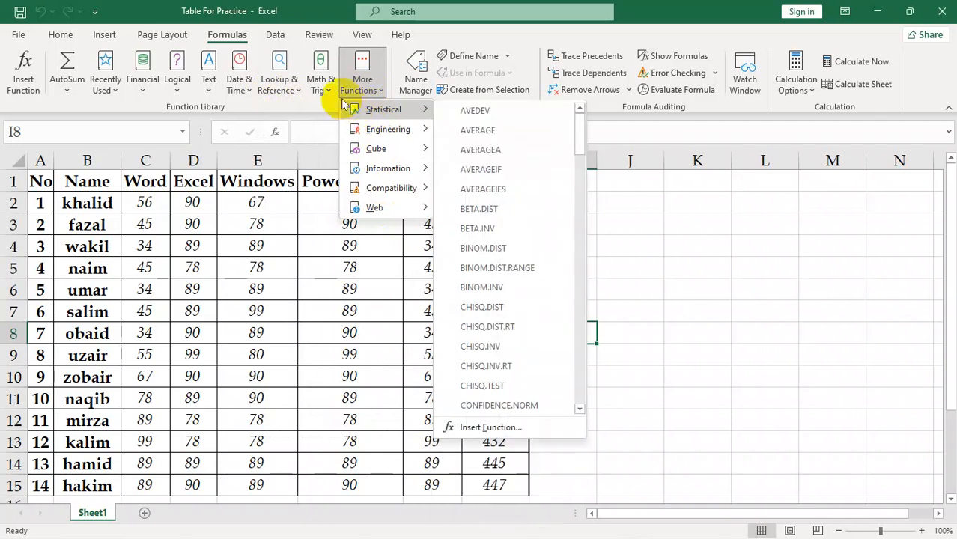
{"action": "left_click", "coordinate": [282, 107]}
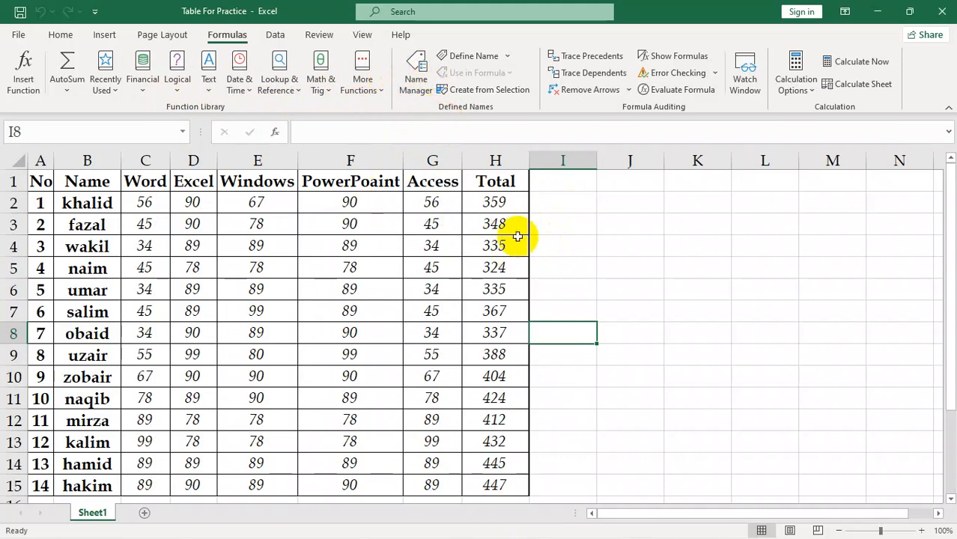
{"action": "left_click", "coordinate": [611, 218]}
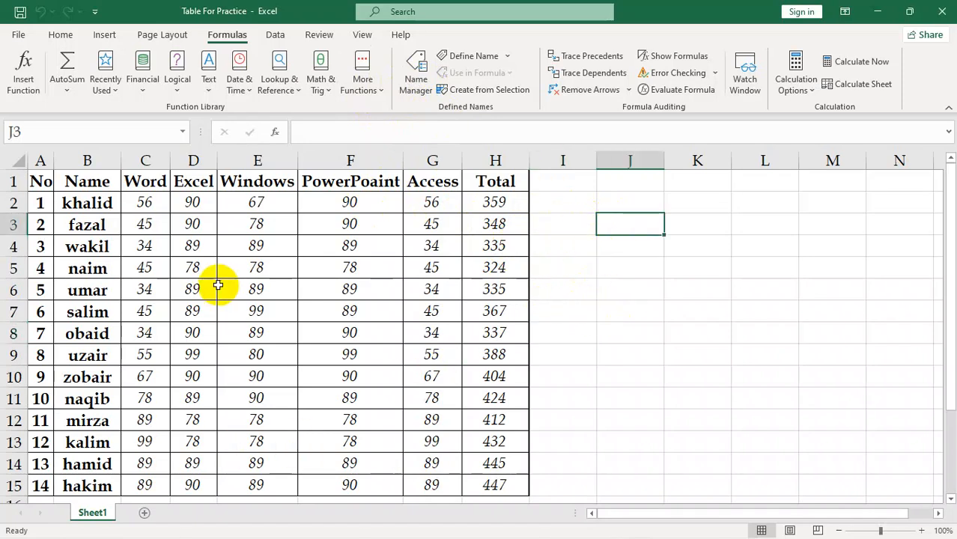
Add up the Total column in cell H16 with a SUM formula over H2:H15
{"action": "left_click_drag", "start_coordinate": [496, 201], "coordinate": [512, 493]}
{"action": "scroll", "coordinate": [512, 494], "scroll_direction": "down", "scroll_amount": 1}
{"action": "left_click", "coordinate": [490, 423]}
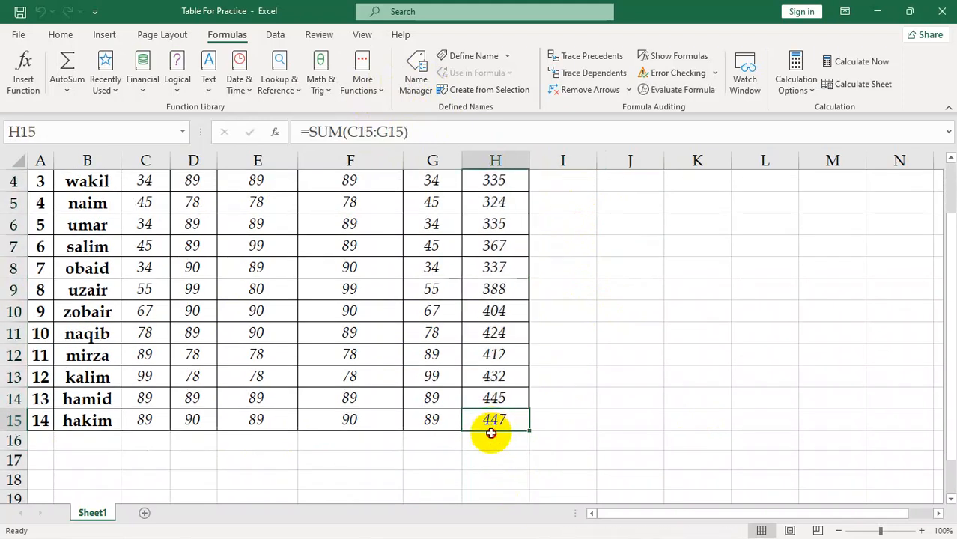
{"action": "left_click", "coordinate": [490, 436]}
{"action": "type", "text": "=syn"}
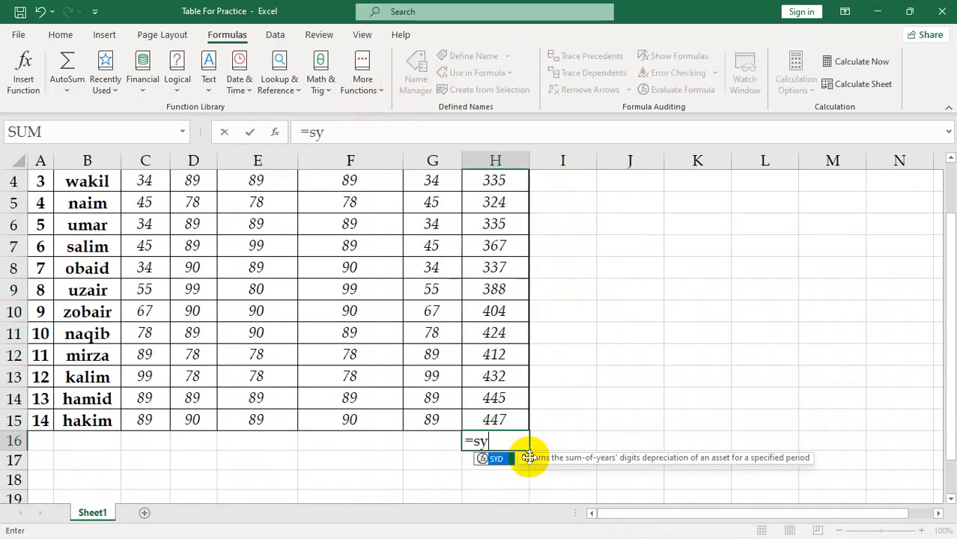
{"action": "key", "text": "BackSpace"}
{"action": "key", "text": "BackSpace"}
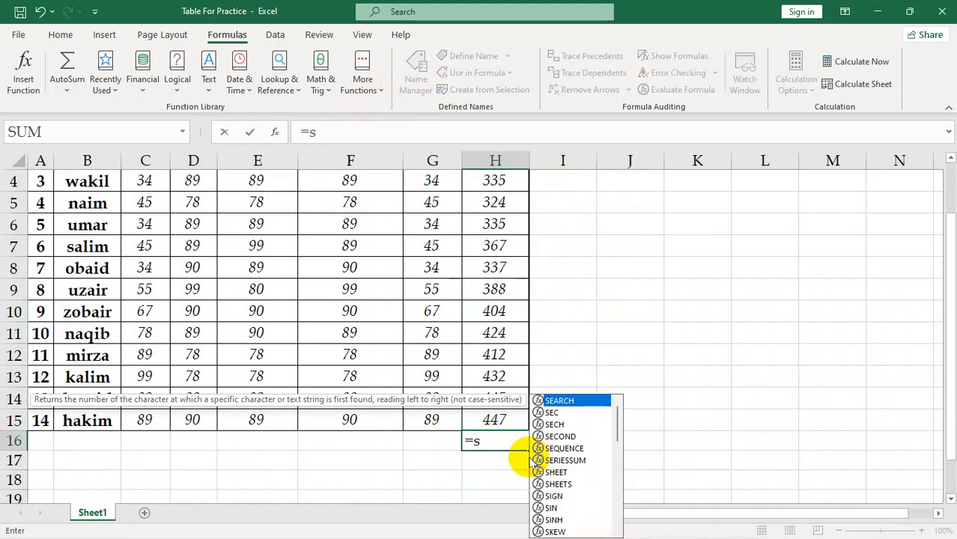
{"action": "type", "text": "um("}
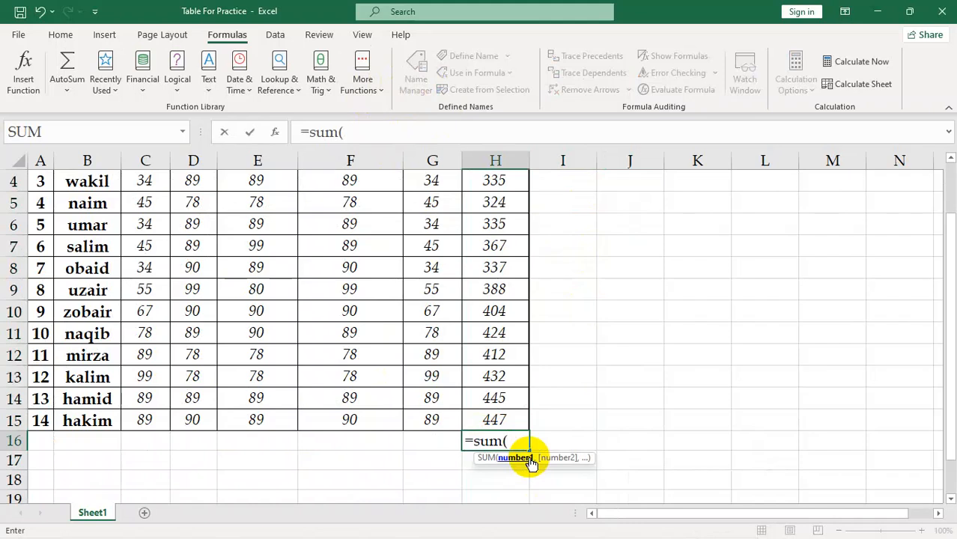
{"action": "left_click_drag", "start_coordinate": [519, 420], "coordinate": [511, 213]}
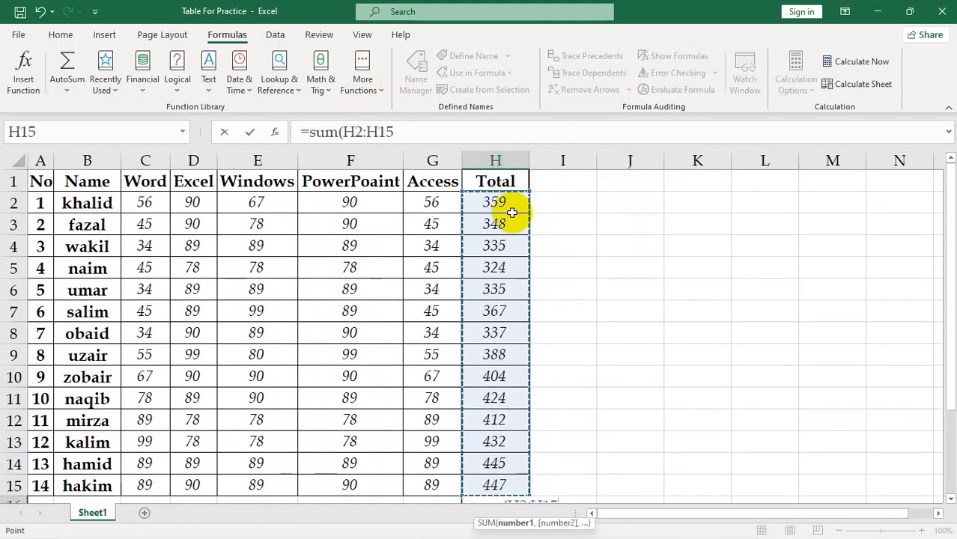
{"action": "key", "text": "Return"}
{"action": "scroll", "coordinate": [571, 329], "scroll_direction": "down", "scroll_amount": 2}
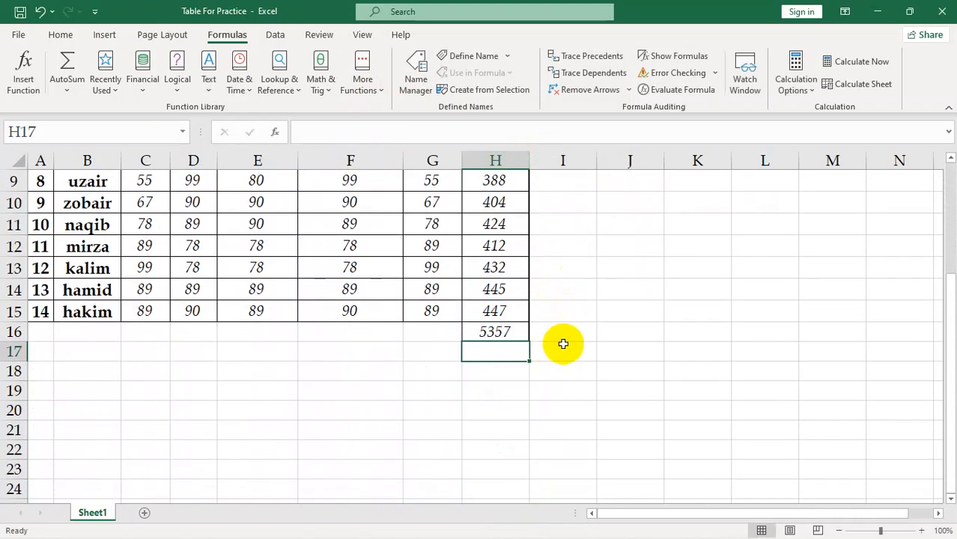
{"action": "scroll", "coordinate": [603, 352], "scroll_direction": "up", "scroll_amount": 3}
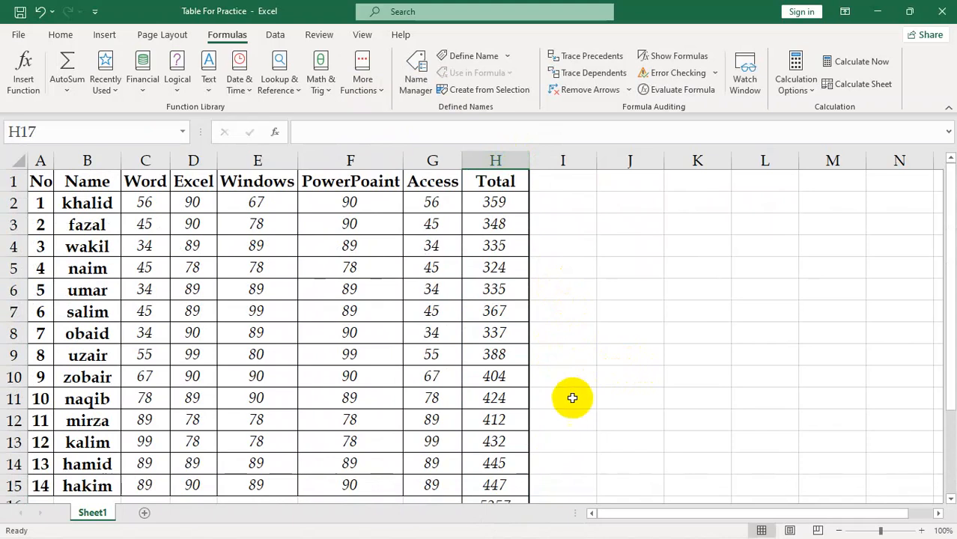
Add a new worksheet and enter a SUM formula in its cell J1 over Sheet1's Total values H2:H15
{"action": "left_click", "coordinate": [144, 509]}
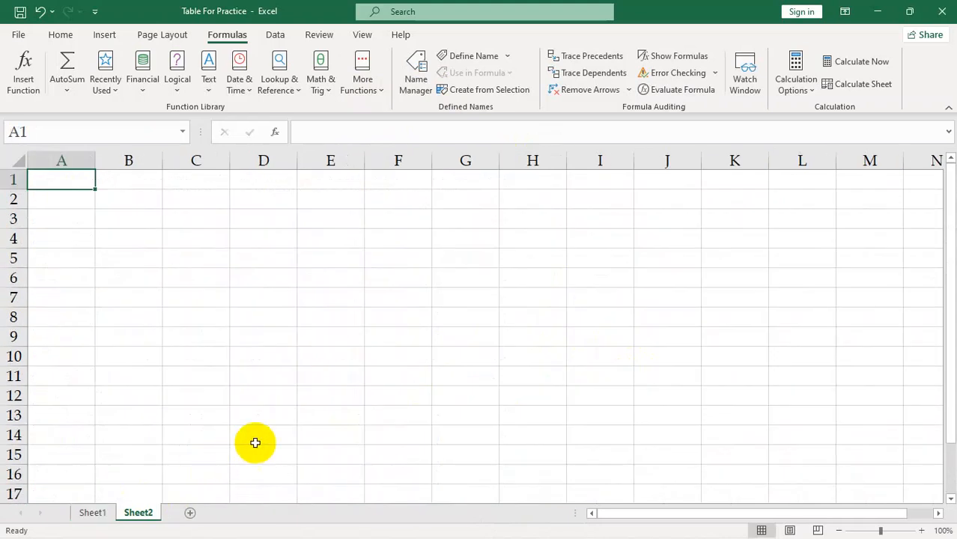
{"action": "left_click", "coordinate": [668, 183]}
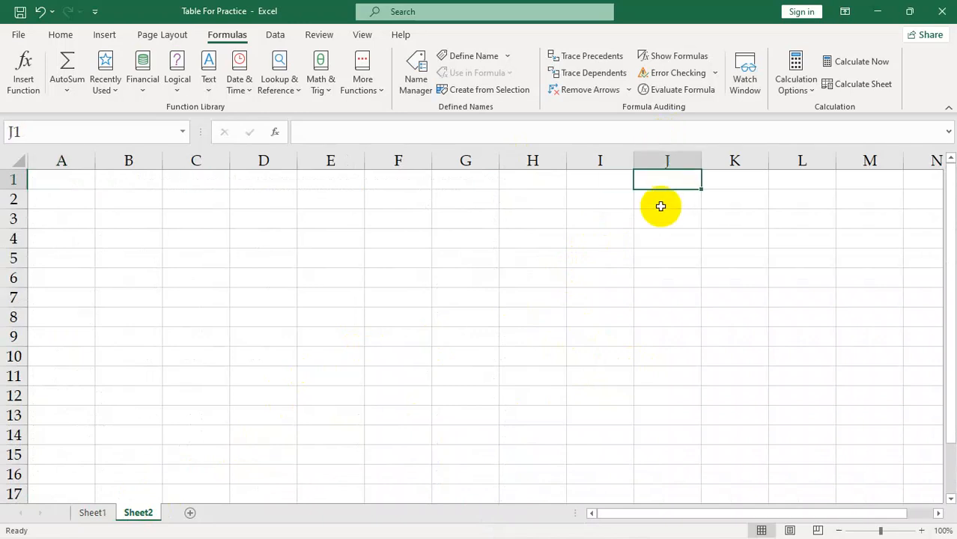
{"action": "type", "text": "=sum"}
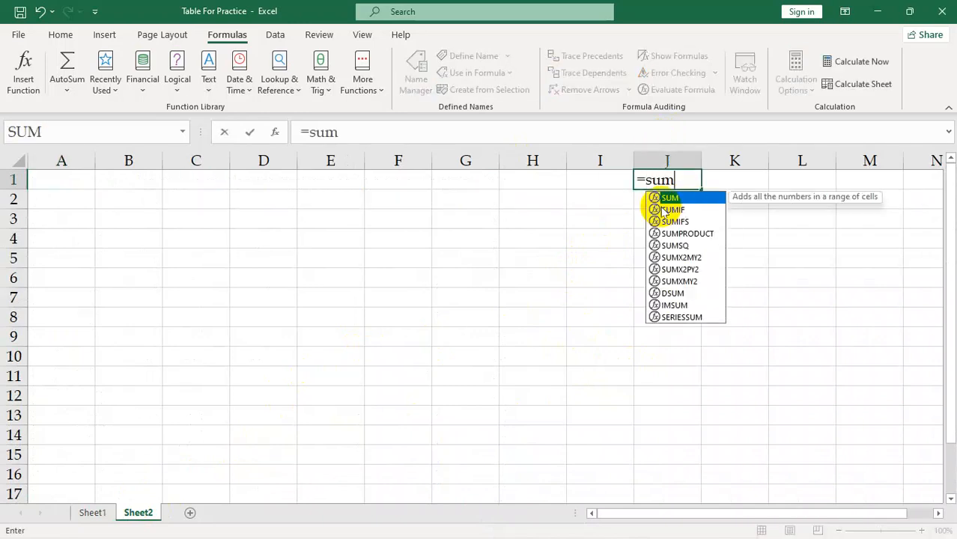
{"action": "type", "text": "("}
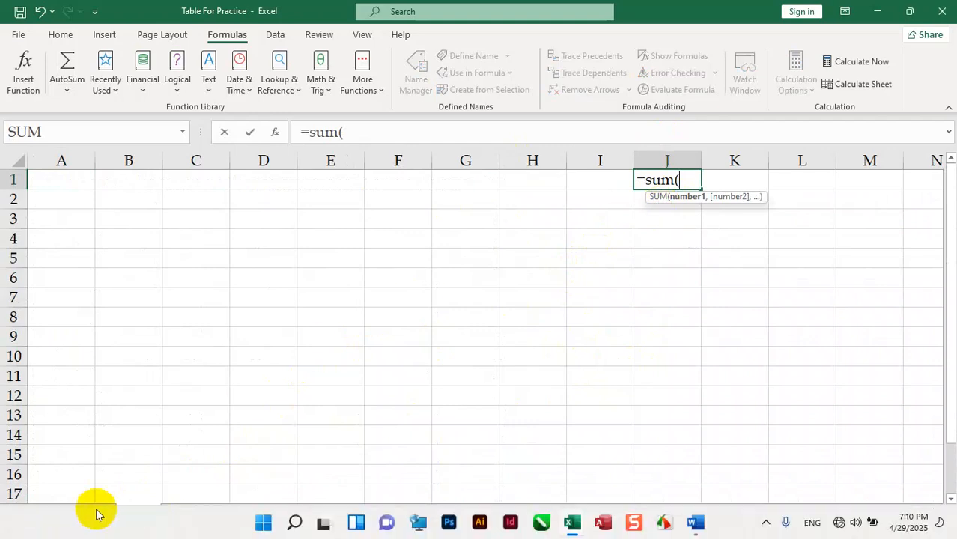
{"action": "left_click", "coordinate": [94, 512]}
{"action": "left_click_drag", "start_coordinate": [509, 204], "coordinate": [495, 443]}
{"action": "key", "text": "Return"}
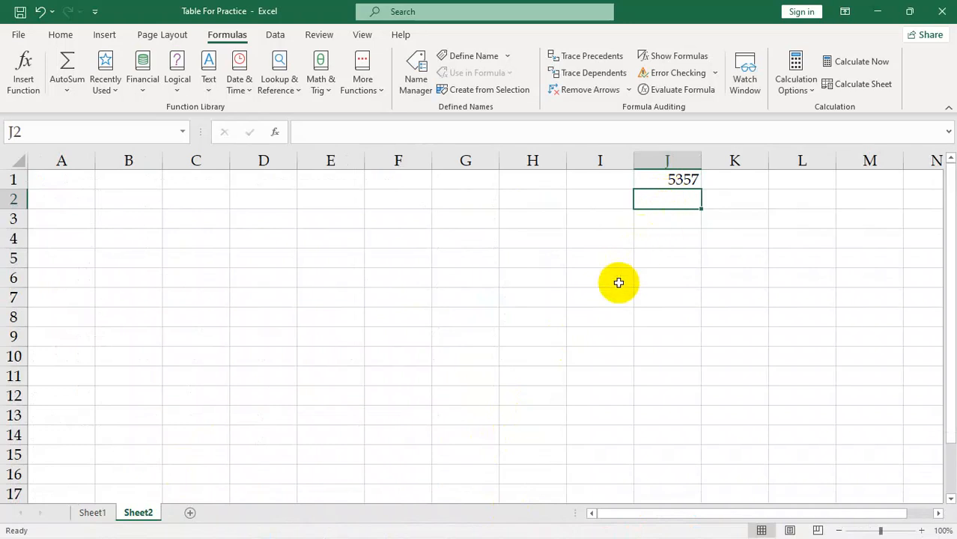
Define the name Access with Workbook scope for the Access header cell G1 on Sheet1
{"action": "left_click", "coordinate": [93, 517]}
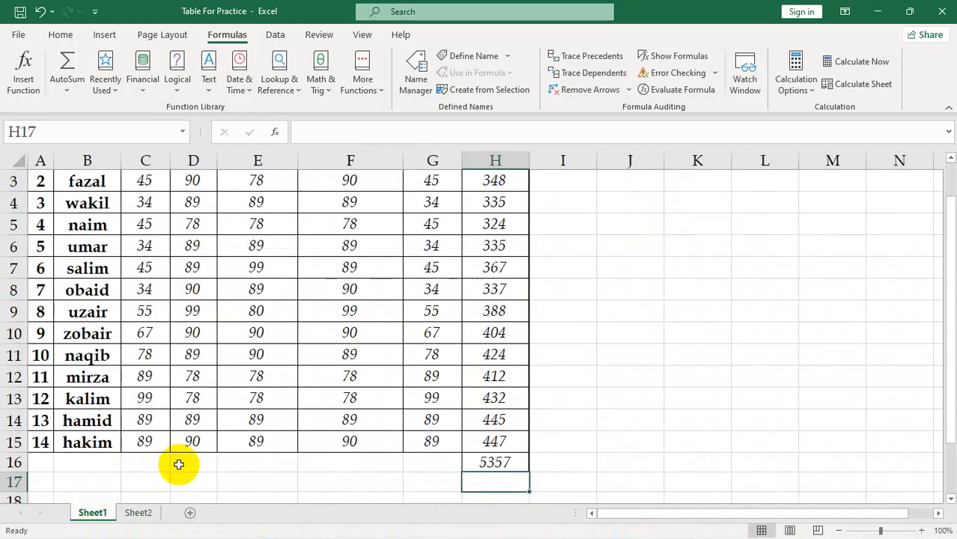
{"action": "scroll", "coordinate": [318, 389], "scroll_direction": "up", "scroll_amount": 1}
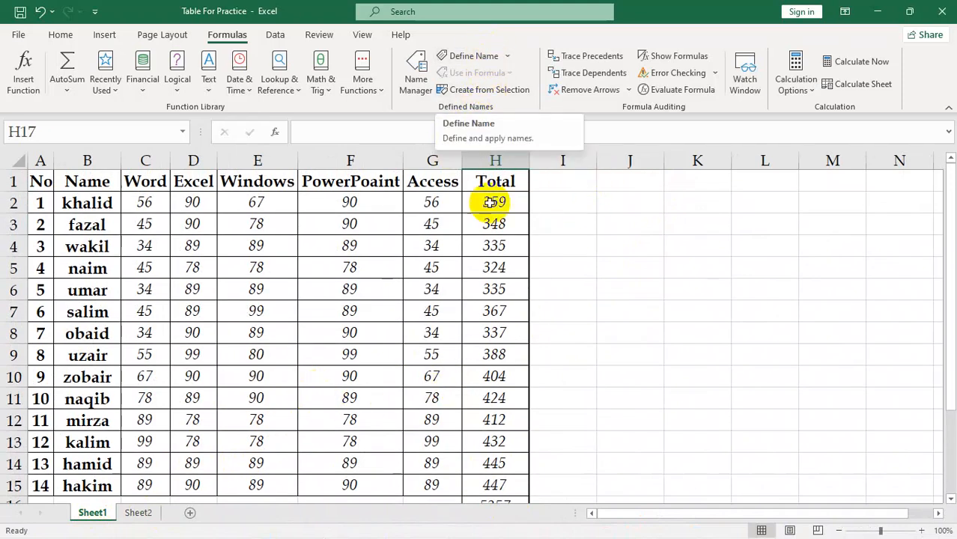
{"action": "left_click", "coordinate": [487, 180]}
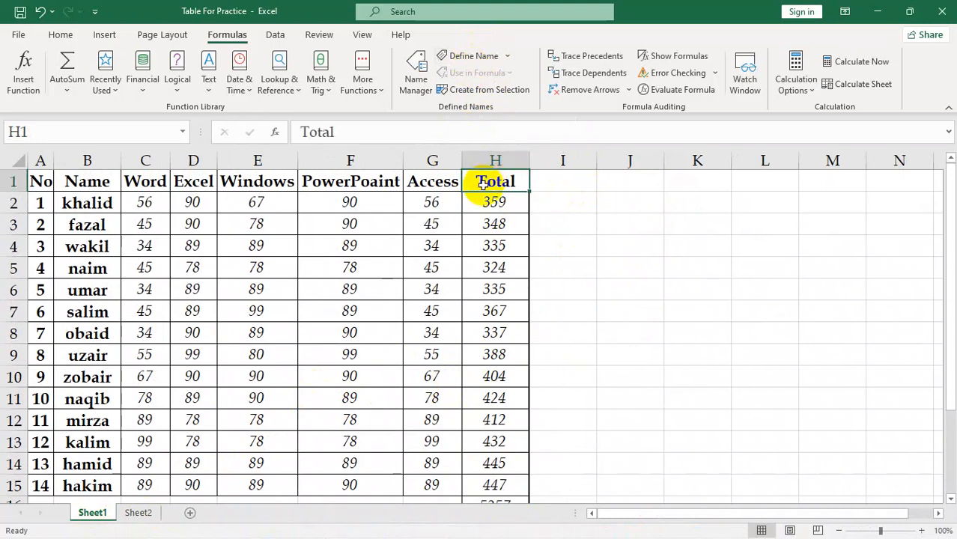
{"action": "left_click", "coordinate": [426, 182]}
{"action": "left_click", "coordinate": [457, 57]}
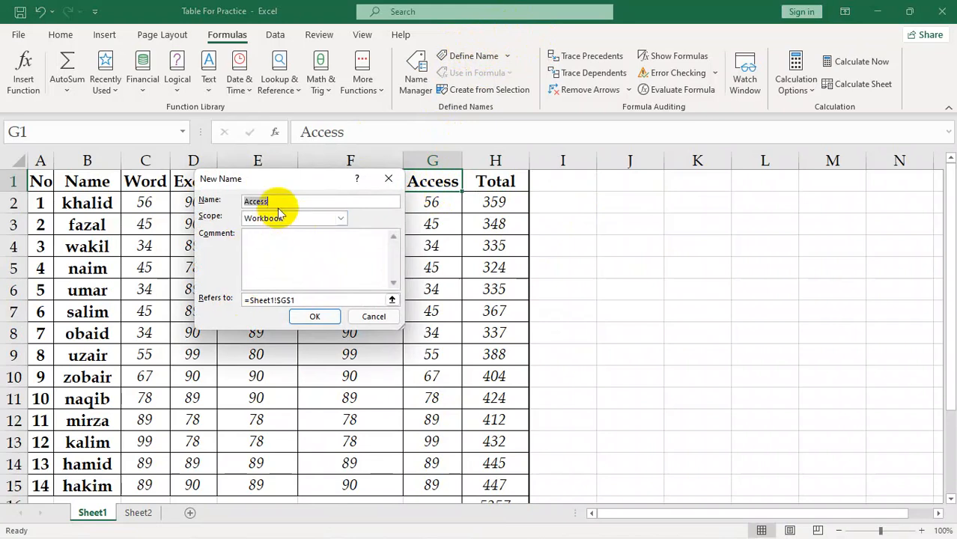
{"action": "left_click_drag", "start_coordinate": [277, 200], "coordinate": [230, 194]}
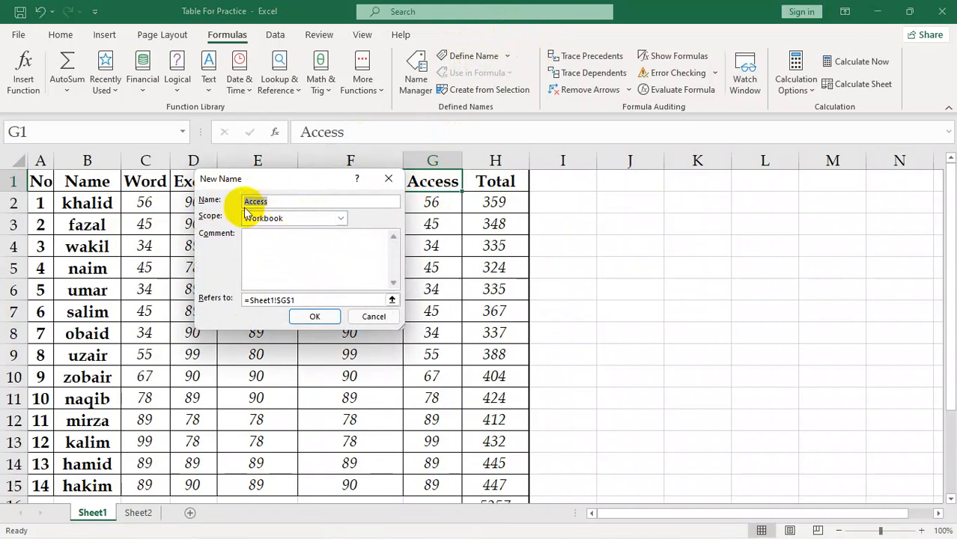
{"action": "left_click", "coordinate": [340, 220]}
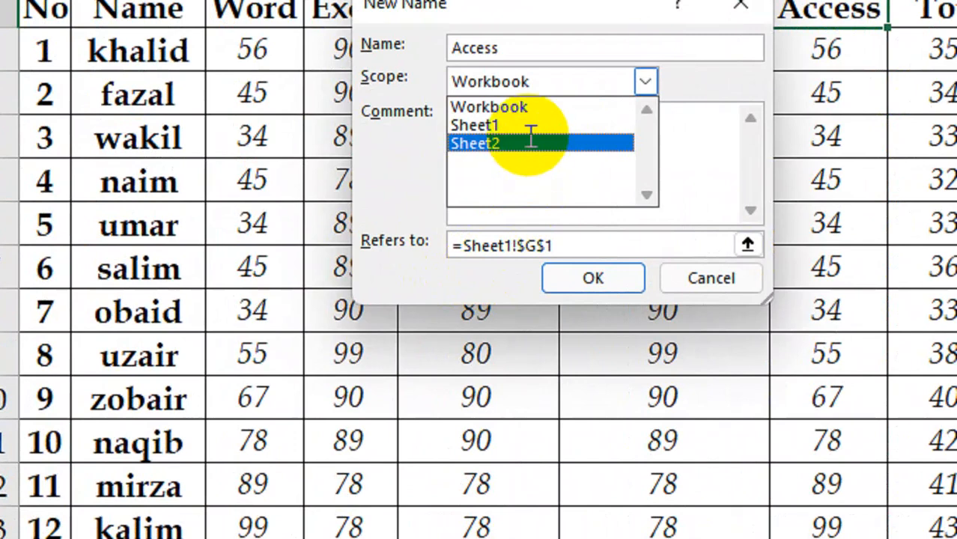
{"action": "left_click", "coordinate": [509, 107]}
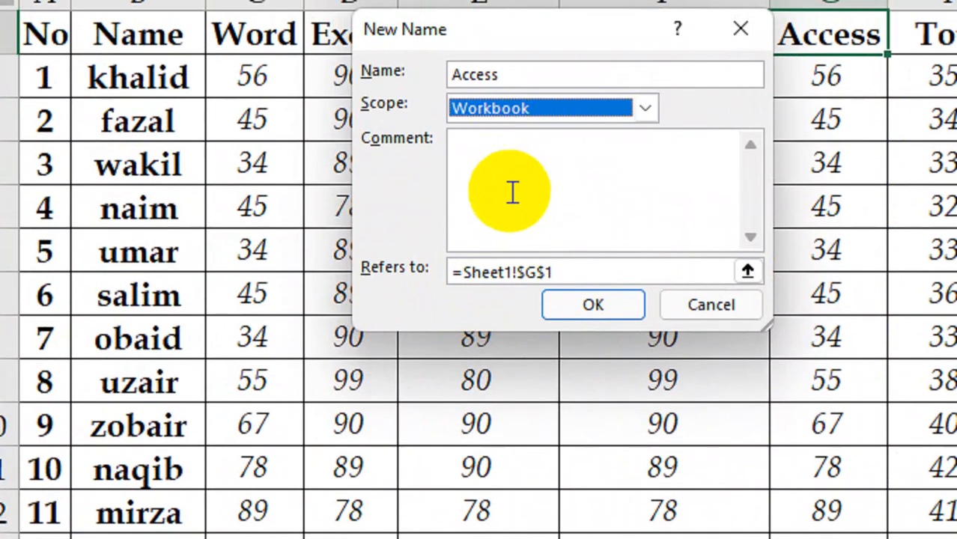
{"action": "left_click", "coordinate": [491, 157]}
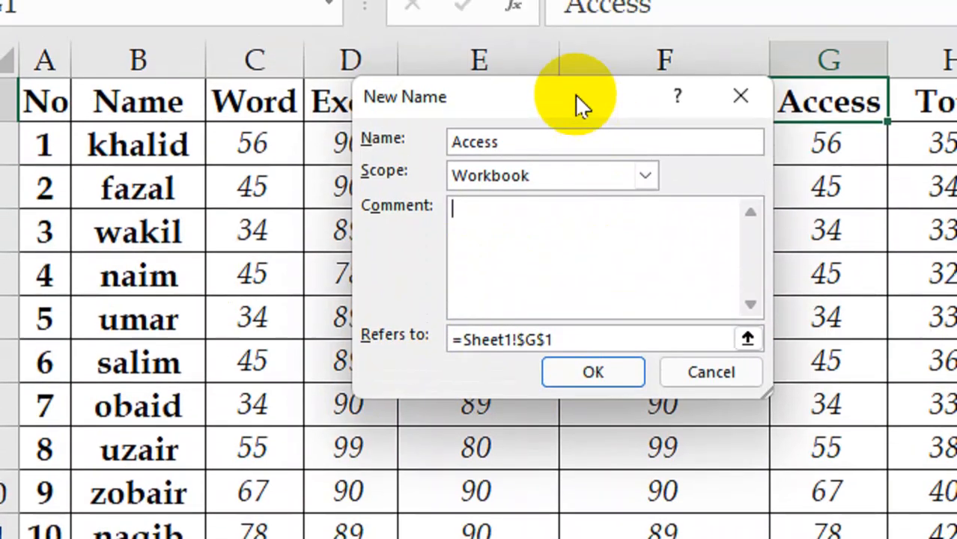
{"action": "left_click_drag", "start_coordinate": [576, 36], "coordinate": [761, 146]}
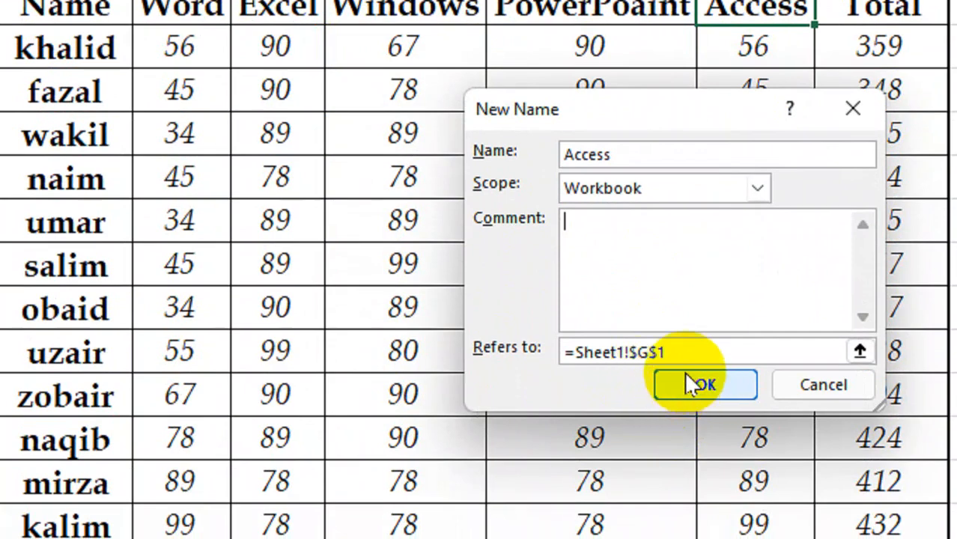
{"action": "left_click", "coordinate": [692, 384]}
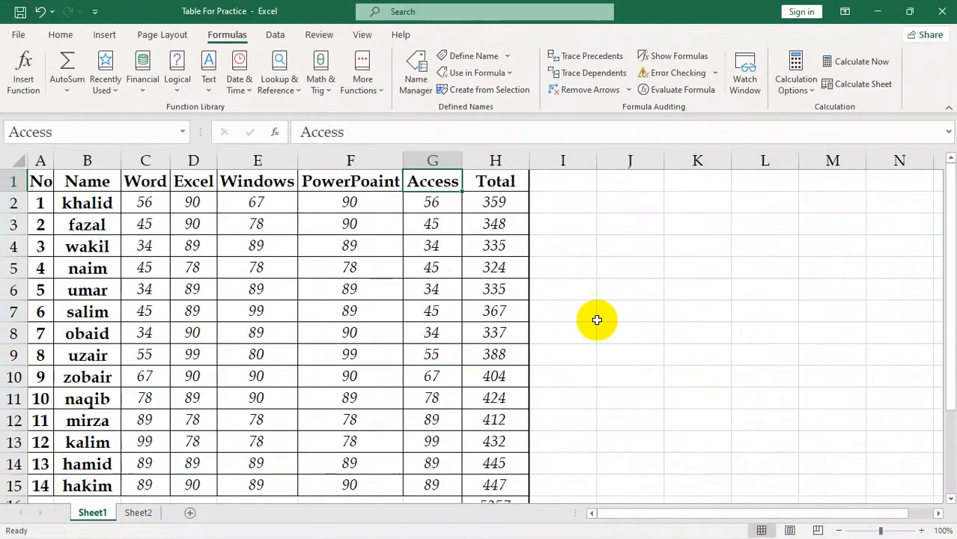
Enter =SUM(Access) in cell K5 using the defined name, and check the cell's formula
{"action": "left_click", "coordinate": [711, 267]}
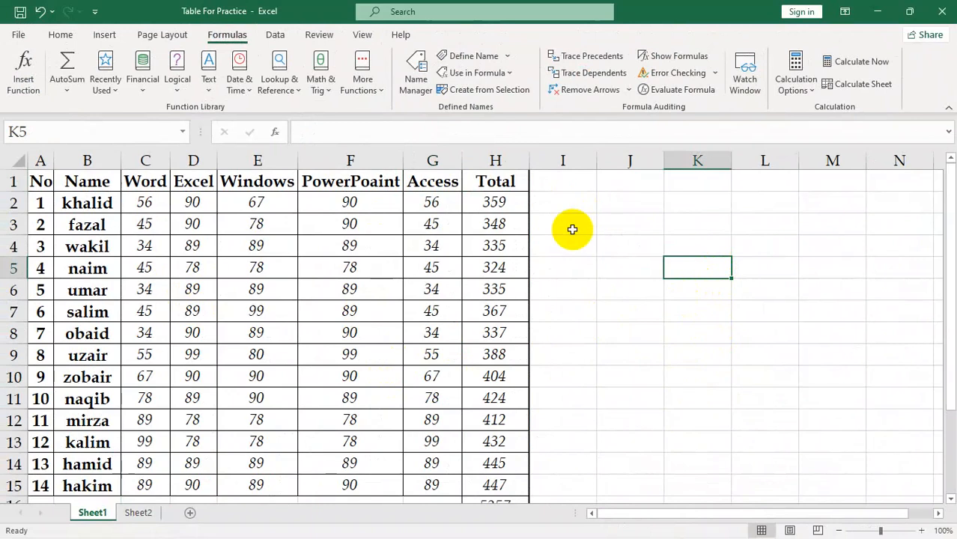
{"action": "type", "text": "=sum"}
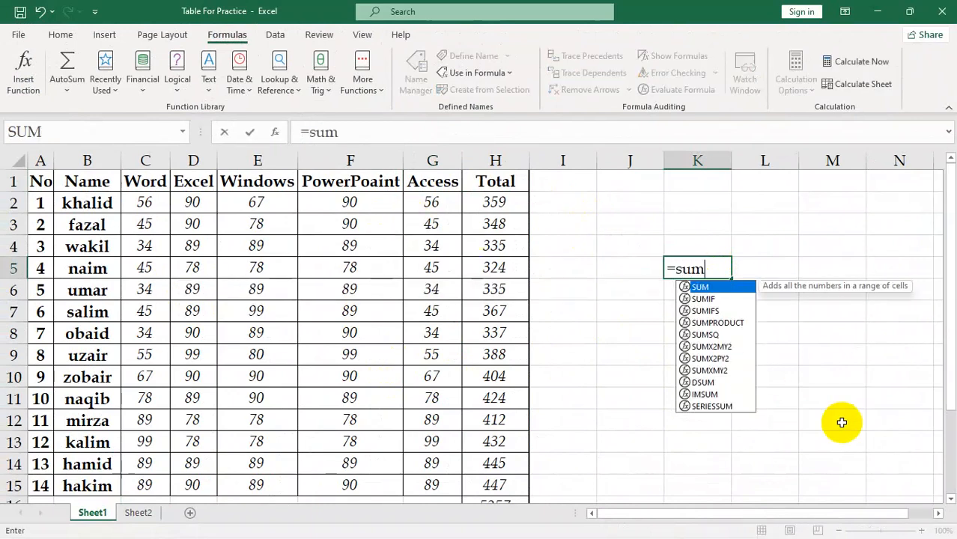
{"action": "key", "text": "Tab"}
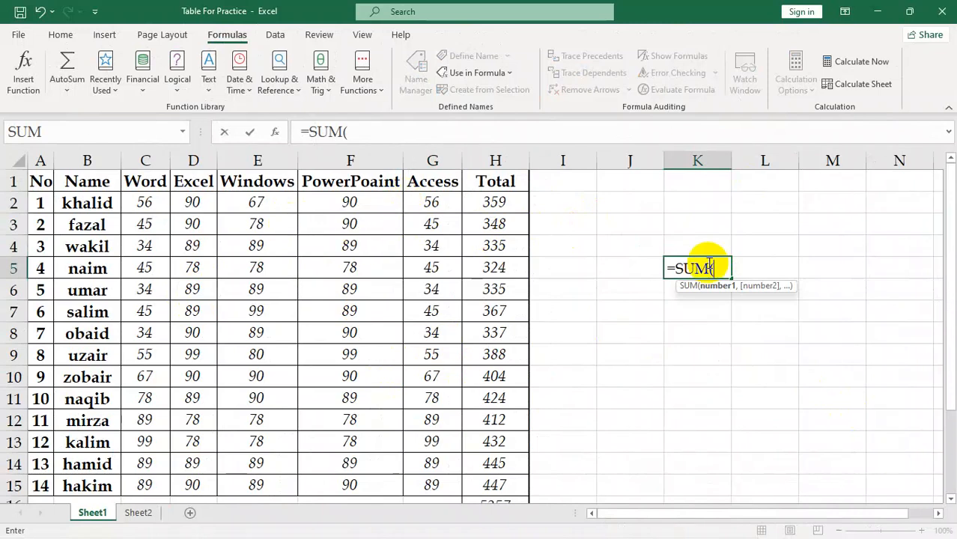
{"action": "type", "text": "a"}
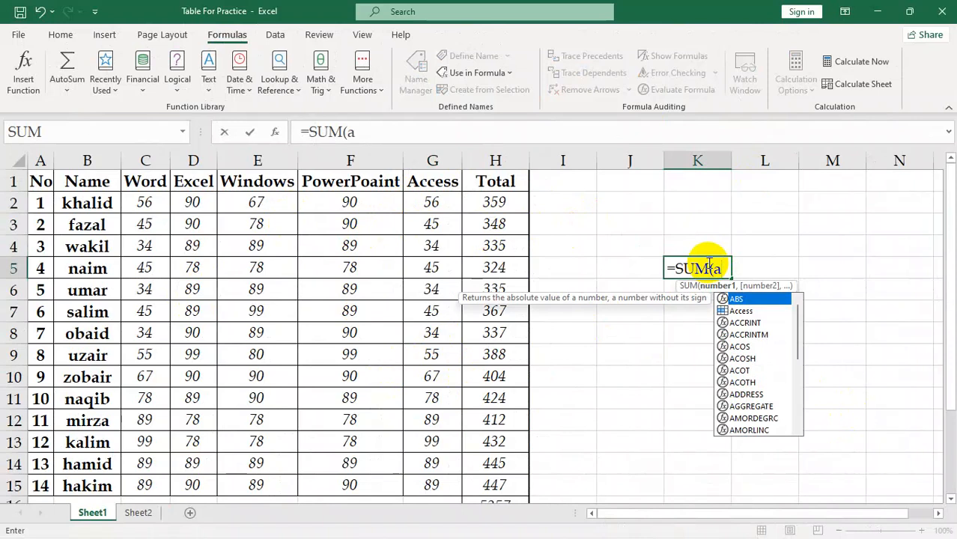
{"action": "type", "text": "ccess"}
{"action": "key", "text": "Return"}
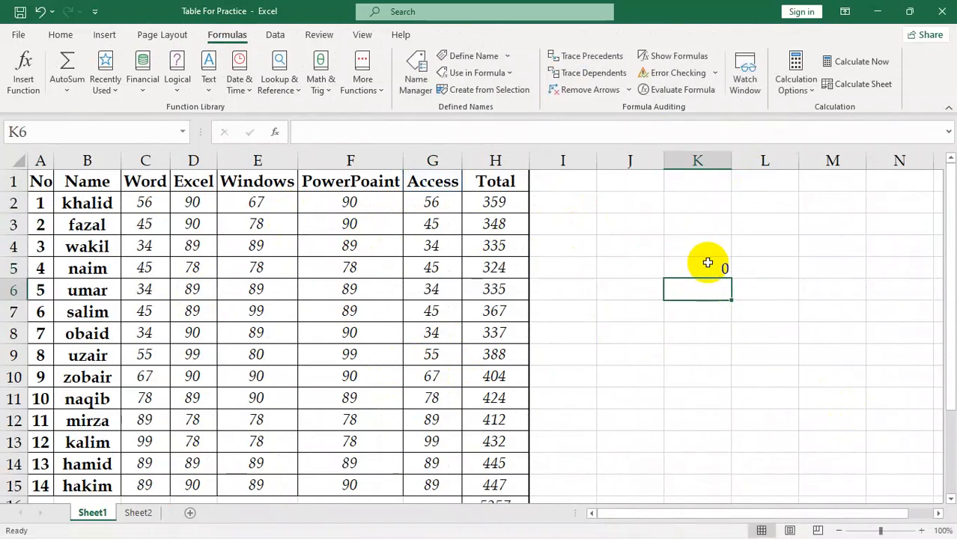
{"action": "left_click", "coordinate": [708, 263]}
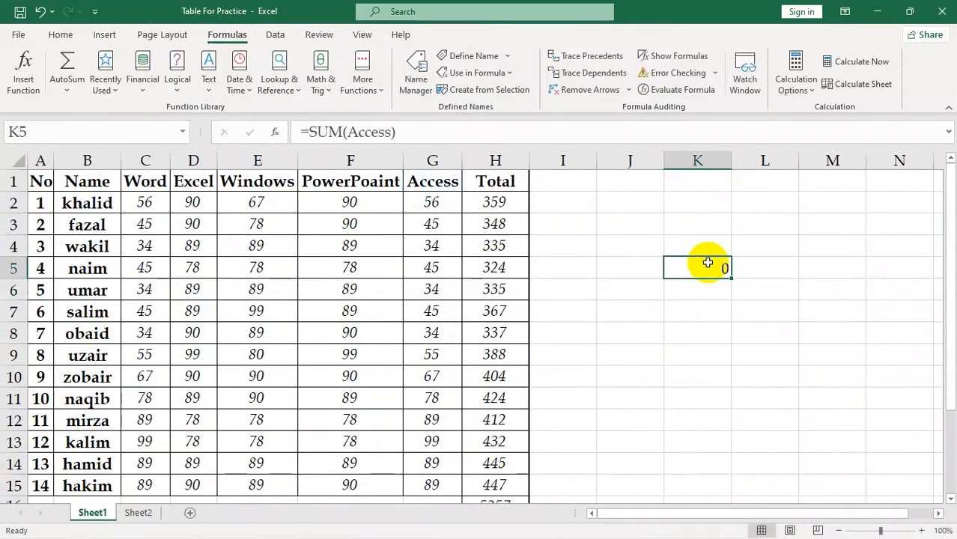
{"action": "left_click", "coordinate": [714, 289]}
{"action": "left_click", "coordinate": [710, 261]}
{"action": "left_click", "coordinate": [698, 312]}
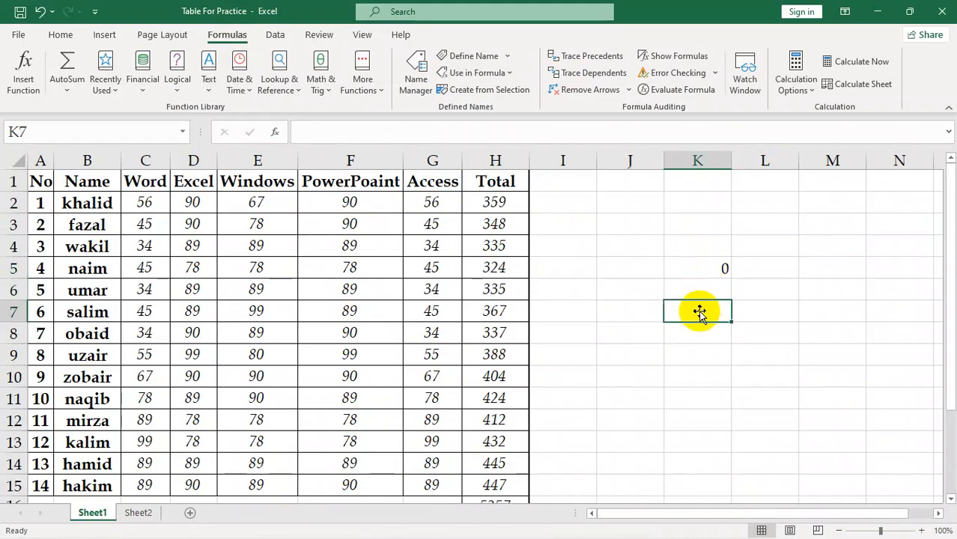
Enter another SUM formula in cell K6 that uses the defined name Access
{"action": "left_click", "coordinate": [689, 288]}
{"action": "type", "text": "=sum"}
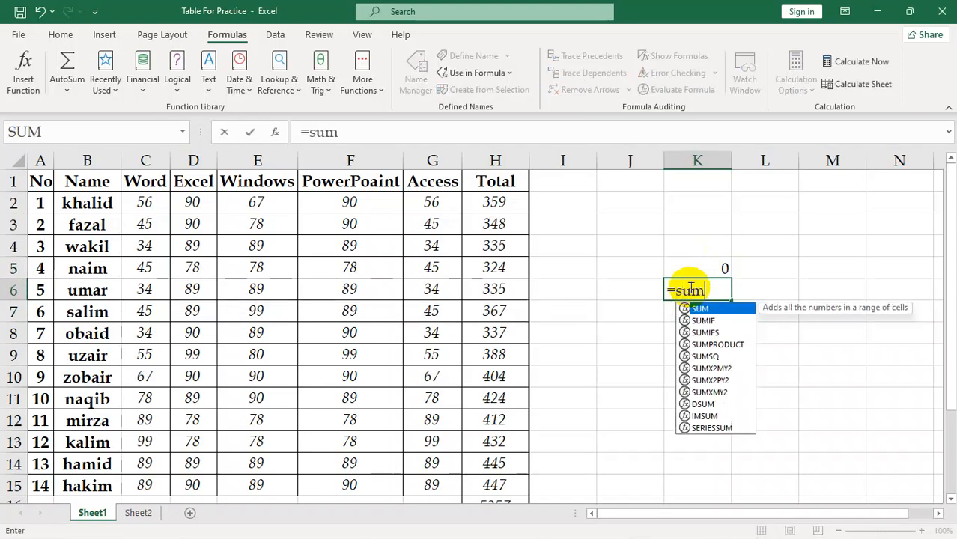
{"action": "key", "text": "Tab"}
{"action": "type", "text": "acces"}
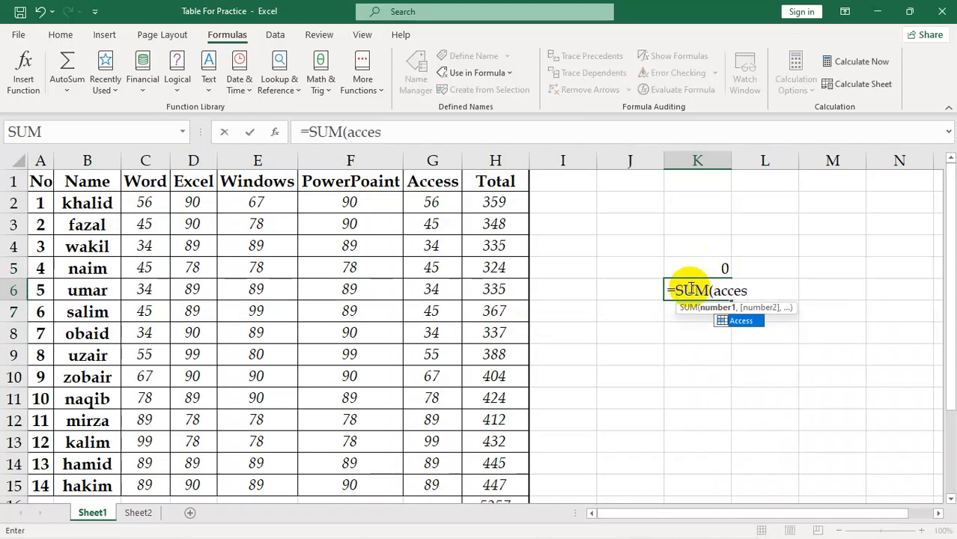
{"action": "key", "text": "Tab"}
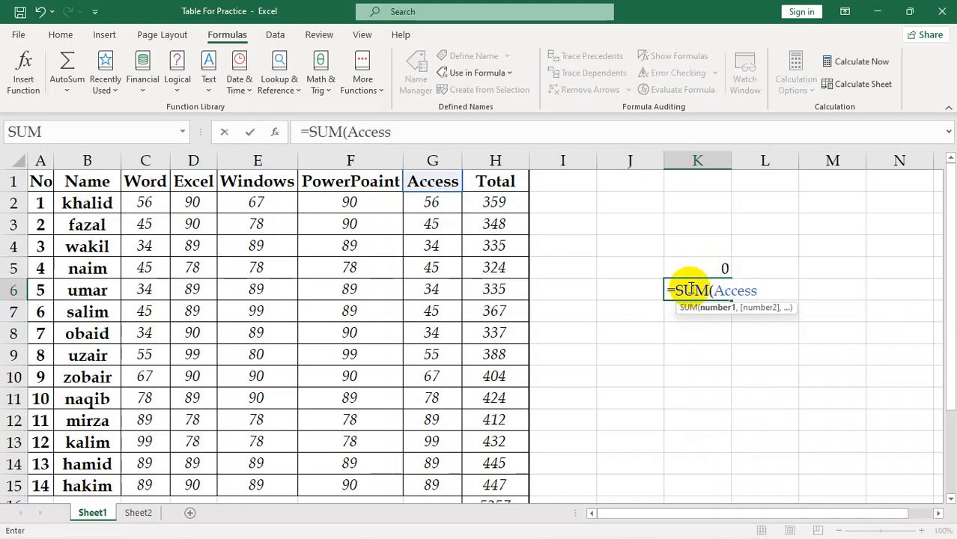
{"action": "key", "text": "Return"}
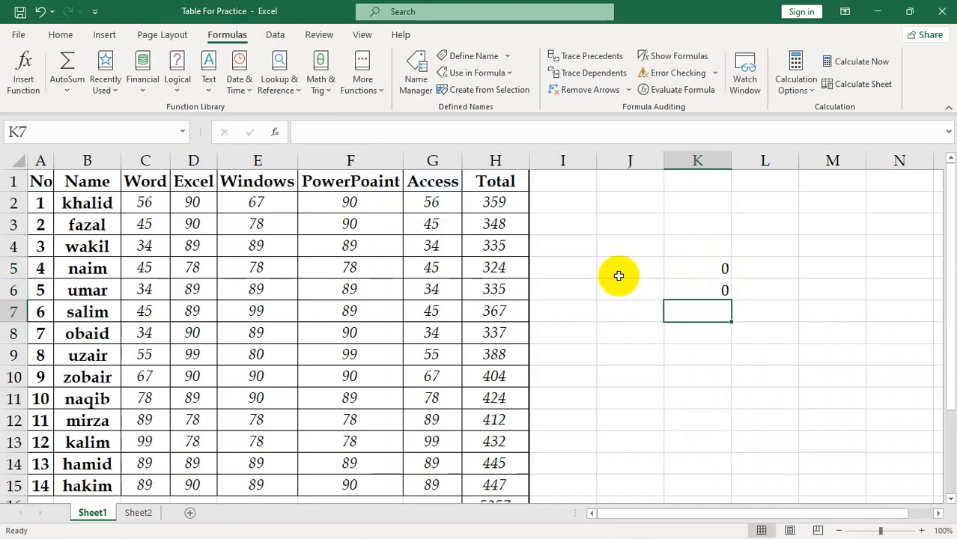
Try to define a Workbook-scope name access that refers to the marks in G2:G15 of Sheet1
{"action": "left_click", "coordinate": [452, 183]}
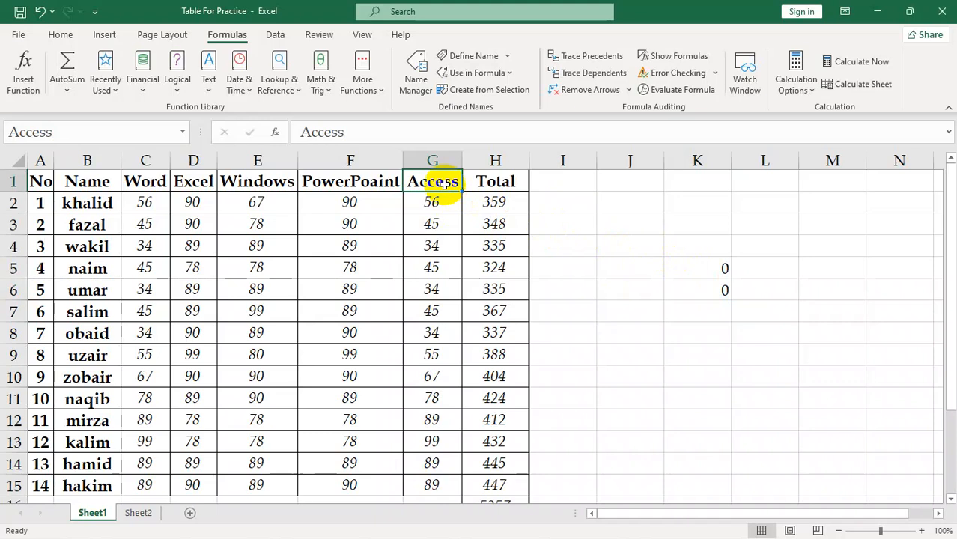
{"action": "left_click", "coordinate": [608, 252]}
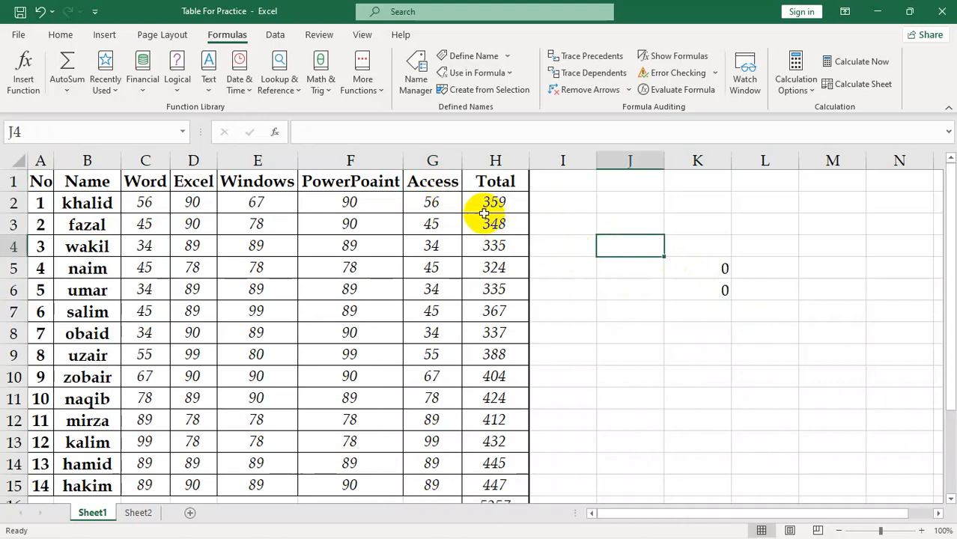
{"action": "left_click", "coordinate": [434, 187]}
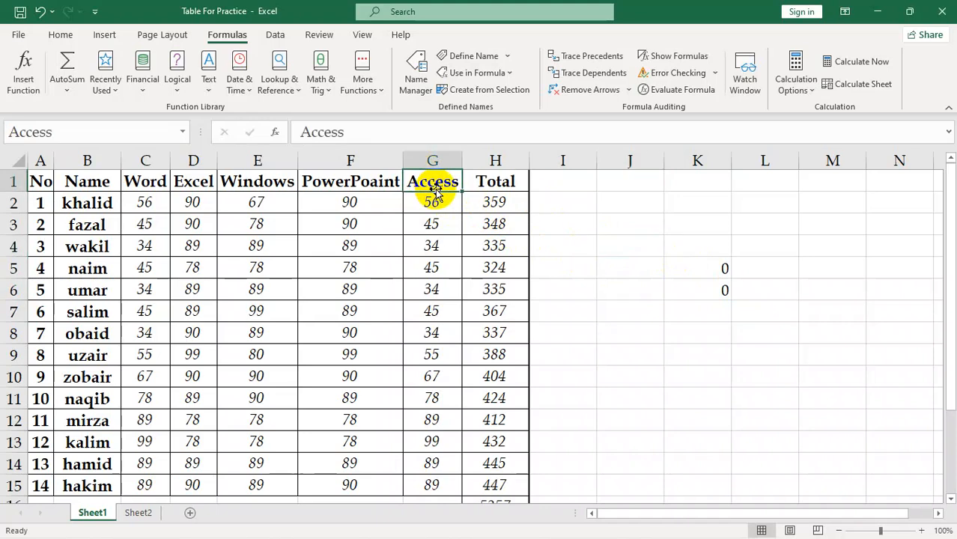
{"action": "left_click", "coordinate": [478, 55]}
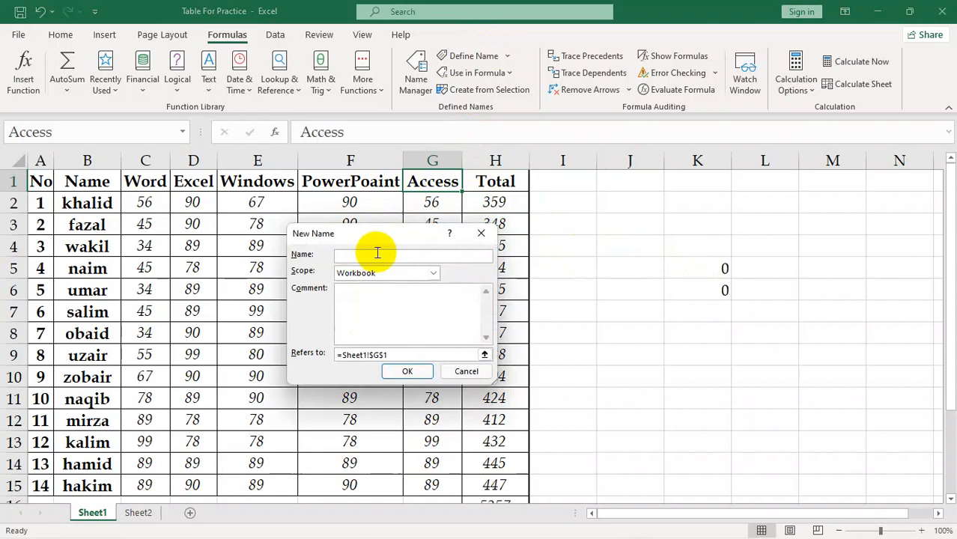
{"action": "type", "text": "access"}
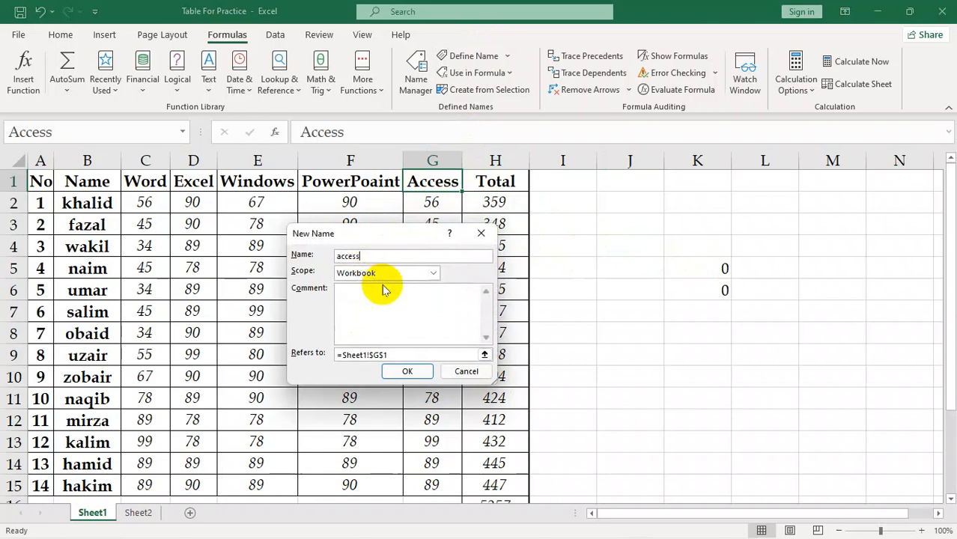
{"action": "left_click_drag", "start_coordinate": [391, 232], "coordinate": [708, 197]}
{"action": "left_click", "coordinate": [802, 319]}
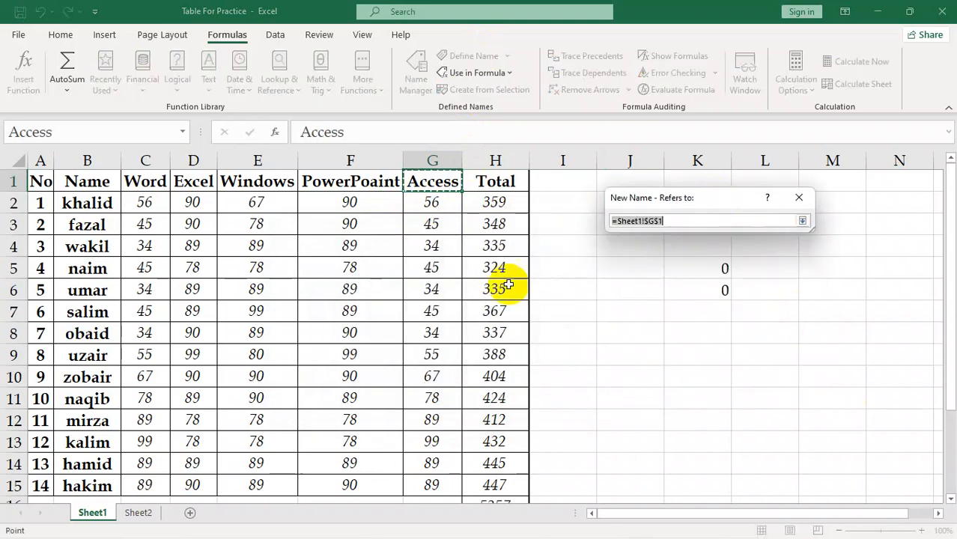
{"action": "left_click_drag", "start_coordinate": [432, 204], "coordinate": [430, 484]}
{"action": "left_click", "coordinate": [805, 225]}
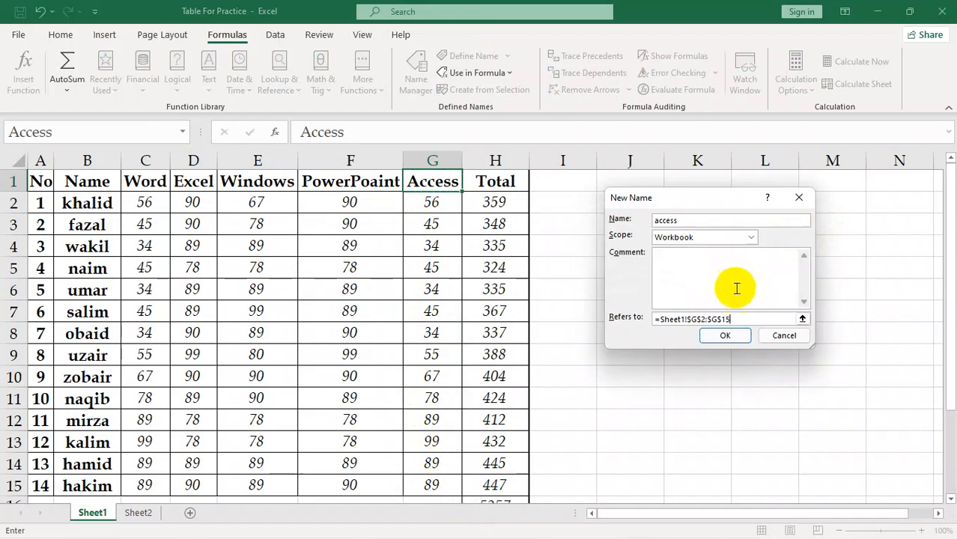
{"action": "left_click", "coordinate": [727, 333]}
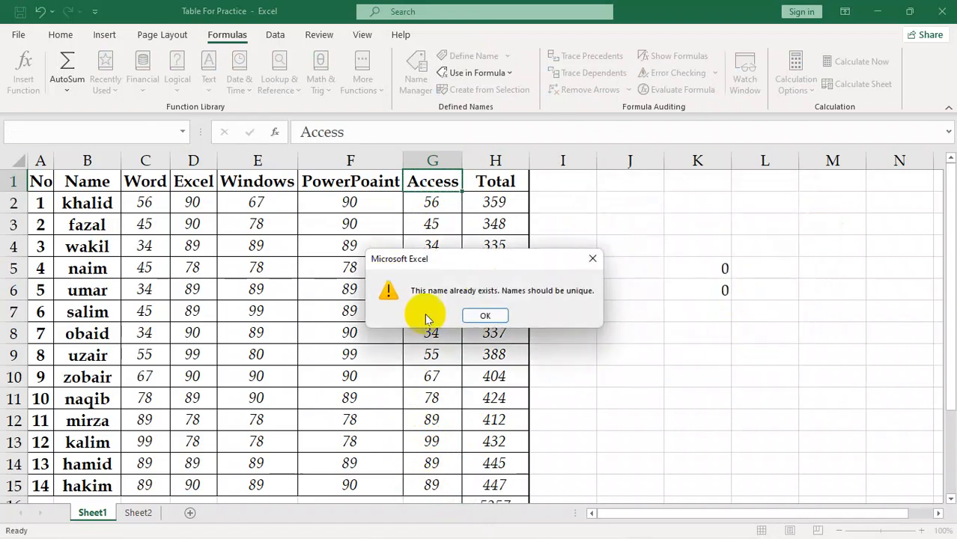
{"action": "left_click", "coordinate": [478, 316]}
{"action": "left_click", "coordinate": [783, 335]}
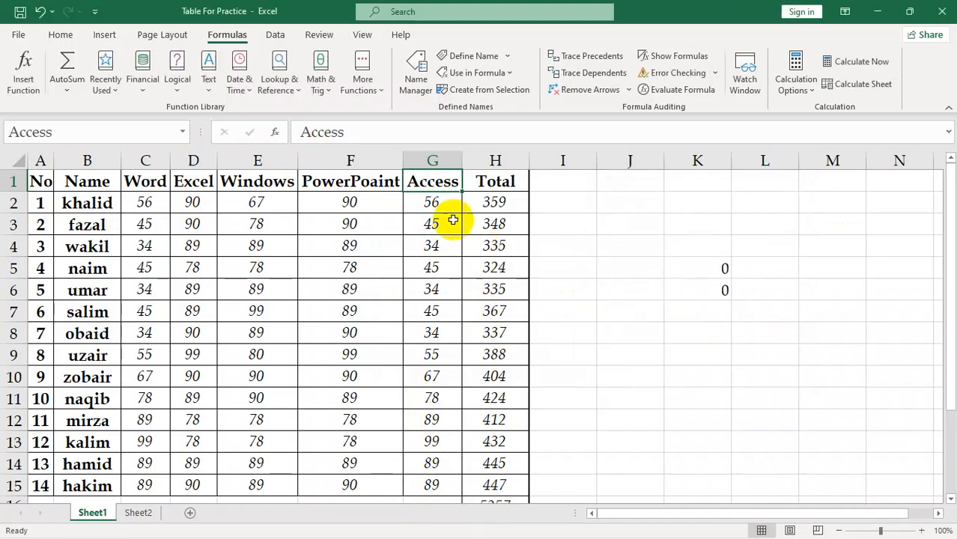
Define the Workbook-scope name PowerPoaint so that it refers to the PowerPoaint marks in F2:F15
{"action": "left_click", "coordinate": [373, 182]}
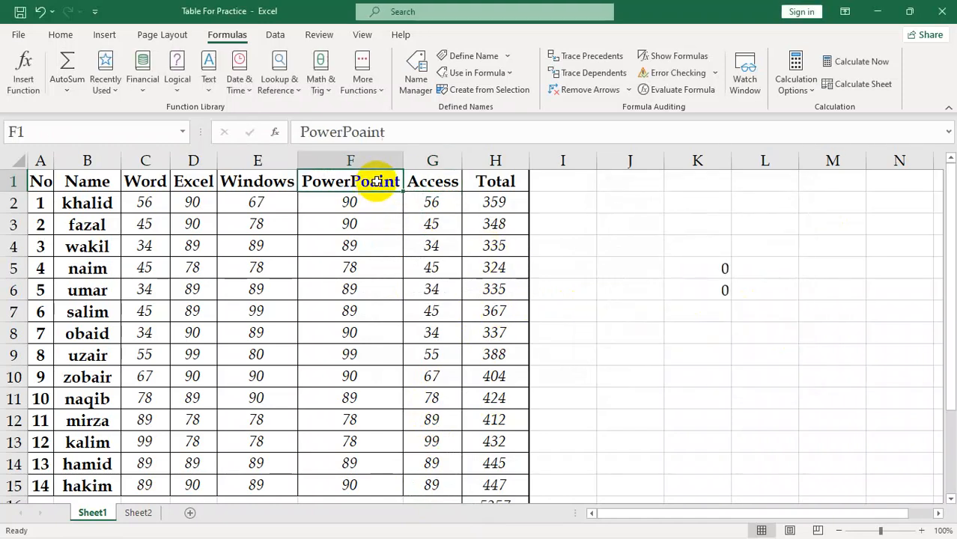
{"action": "left_click", "coordinate": [449, 56]}
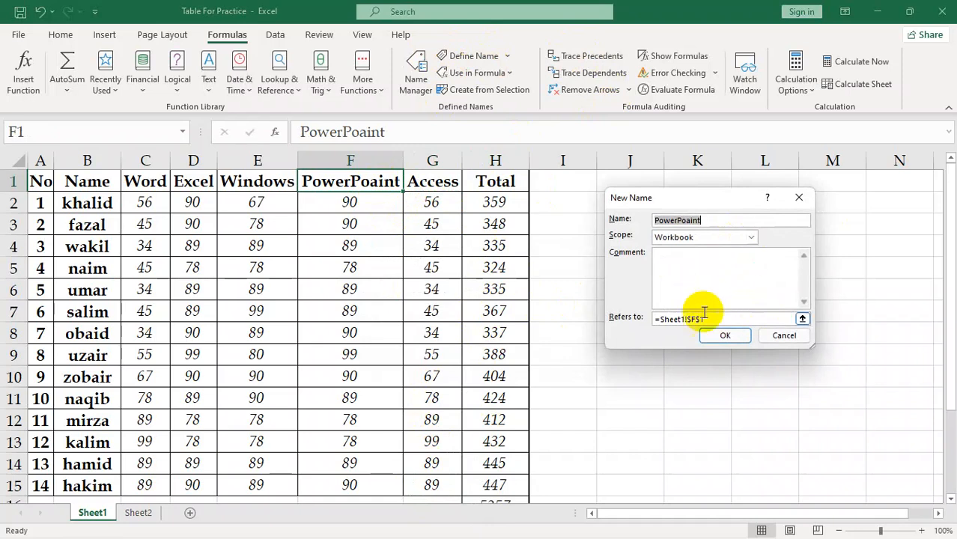
{"action": "left_click", "coordinate": [802, 319]}
{"action": "left_click_drag", "start_coordinate": [355, 200], "coordinate": [359, 485]}
{"action": "left_click", "coordinate": [800, 221]}
{"action": "left_click", "coordinate": [725, 336]}
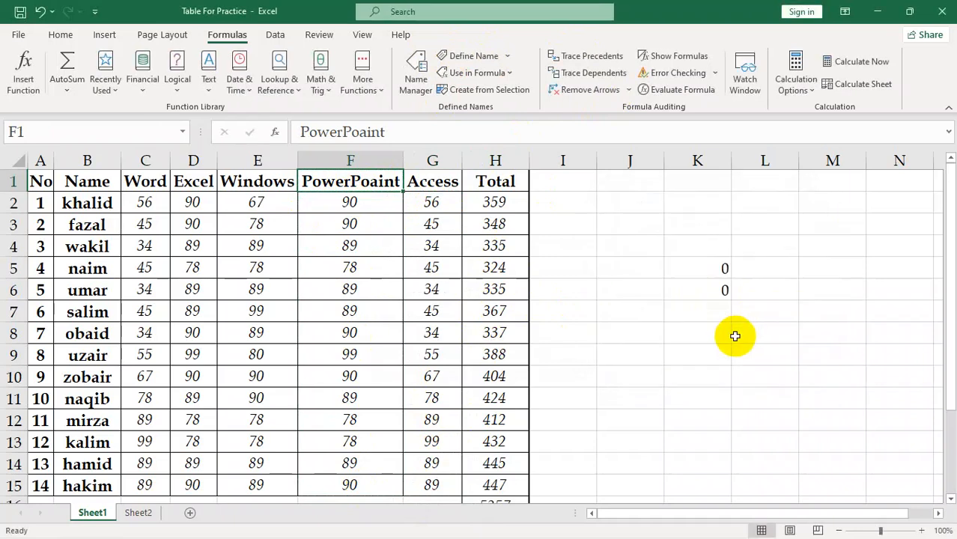
Enter =SUM(PowerPoaint) in cell K7 using the defined name
{"action": "left_click", "coordinate": [689, 319]}
{"action": "type", "text": "=s"}
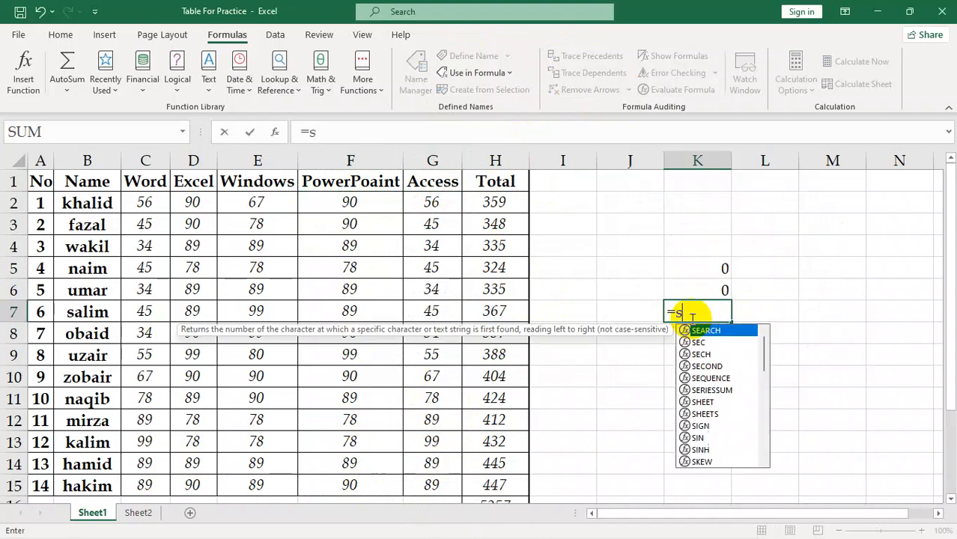
{"action": "type", "text": "um"}
{"action": "key", "text": "Tab"}
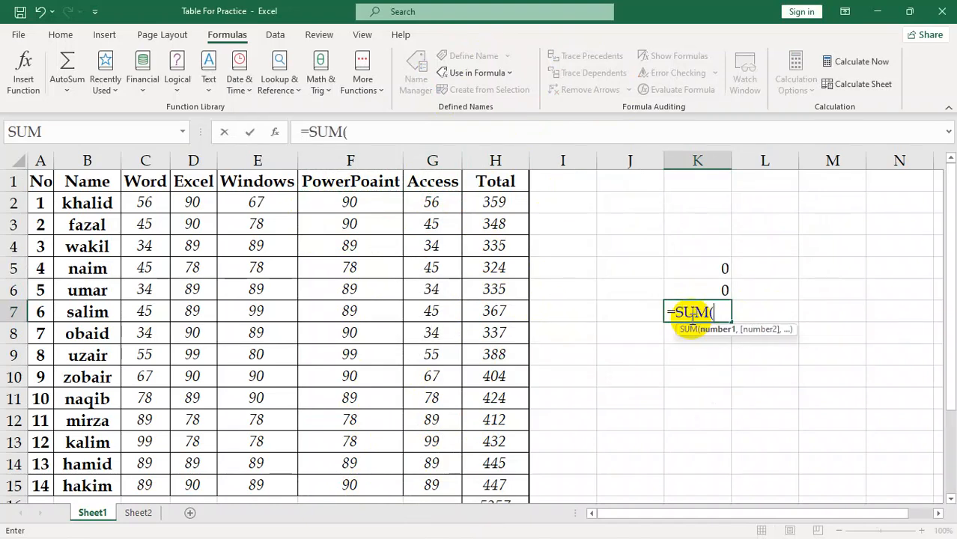
{"action": "type", "text": "po"}
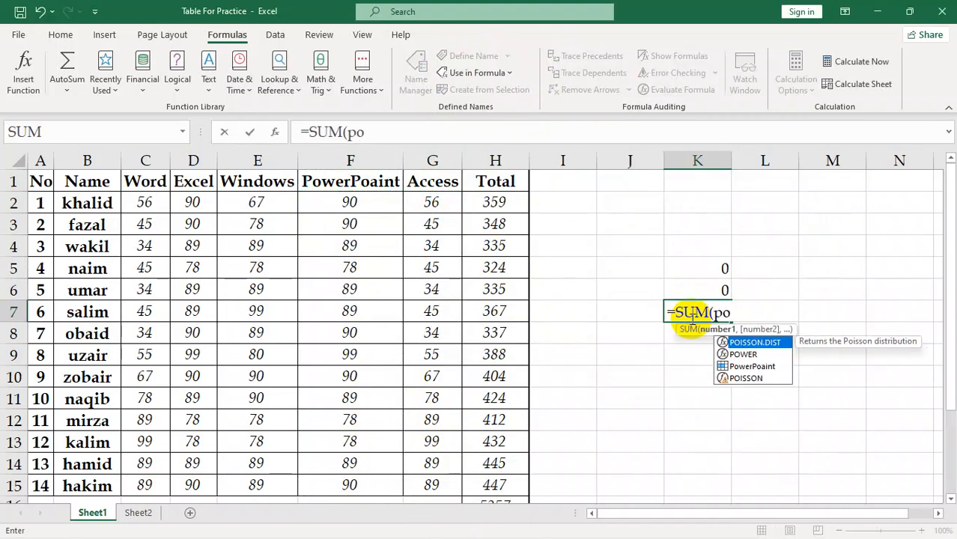
{"action": "key", "text": "Down"}
{"action": "key", "text": "Down"}
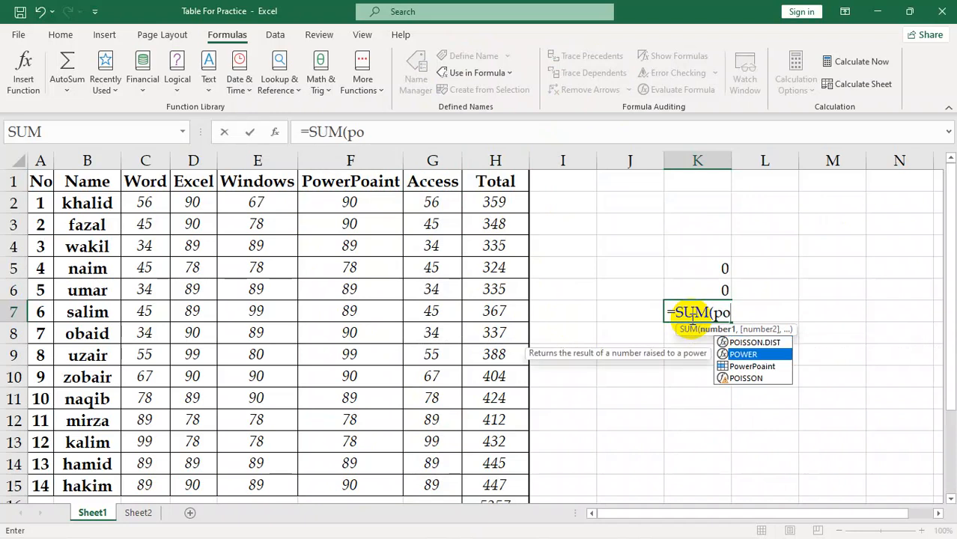
{"action": "key", "text": "Tab"}
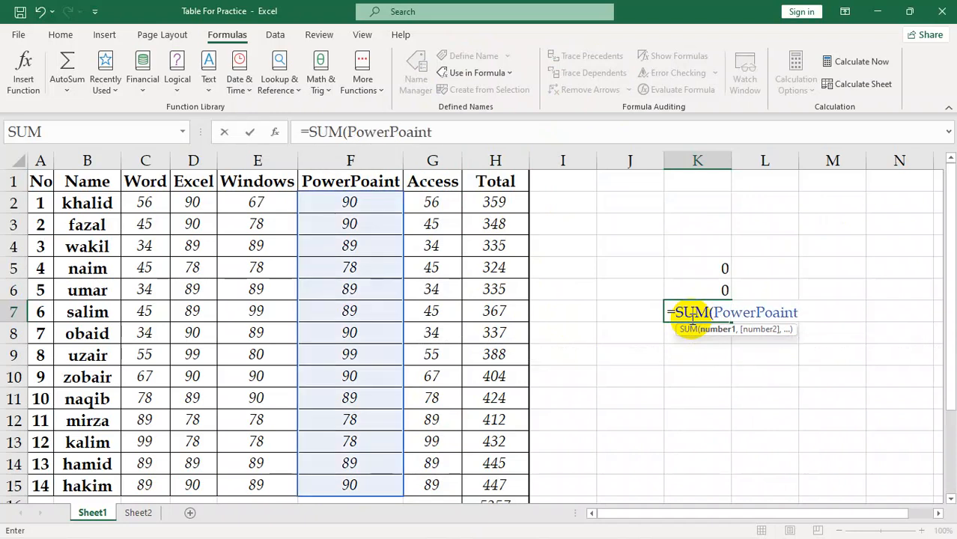
{"action": "type", "text": ")"}
{"action": "key", "text": "Return"}
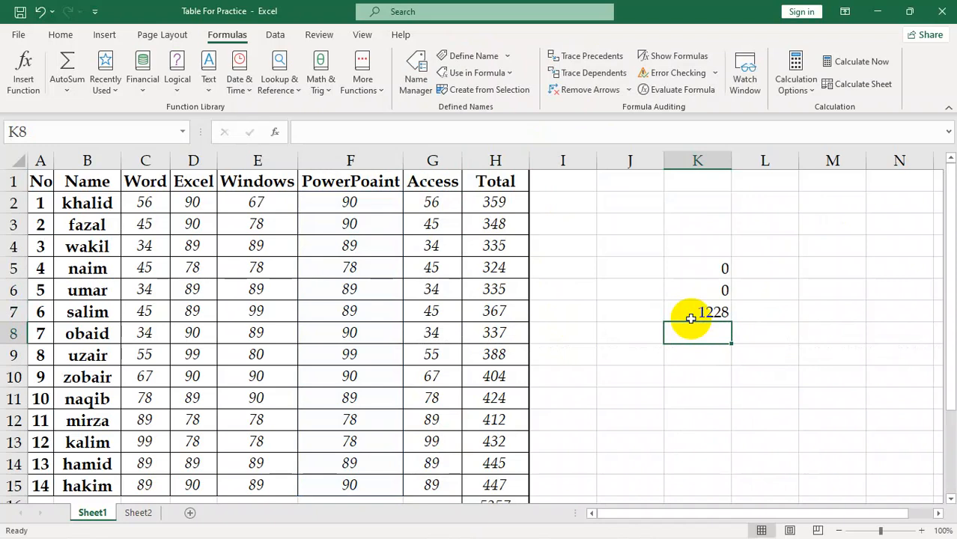
Enter an AVERAGE formula in cell K8 that uses the defined name PowerPoaint
{"action": "type", "text": "="}
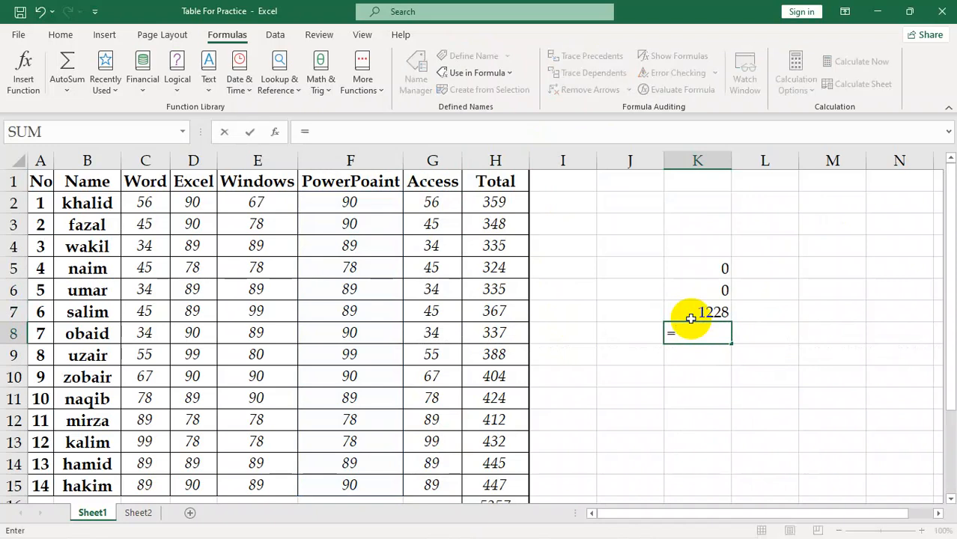
{"action": "type", "text": "av"}
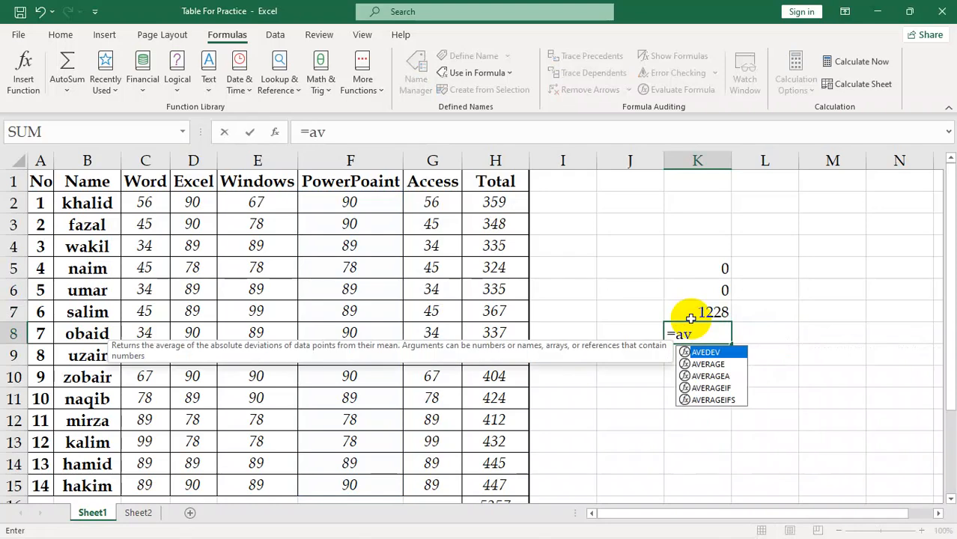
{"action": "key", "text": "Down"}
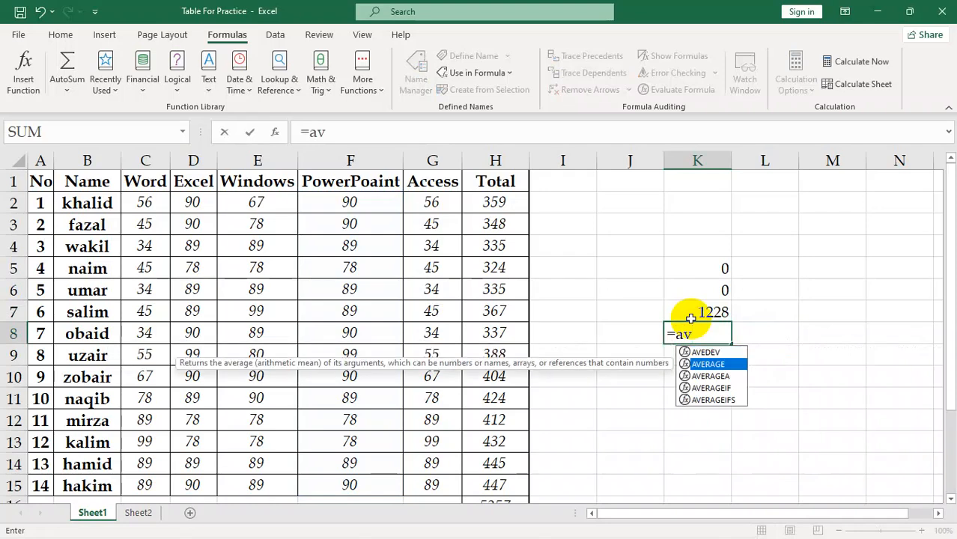
{"action": "key", "text": "Tab"}
{"action": "type", "text": "power"}
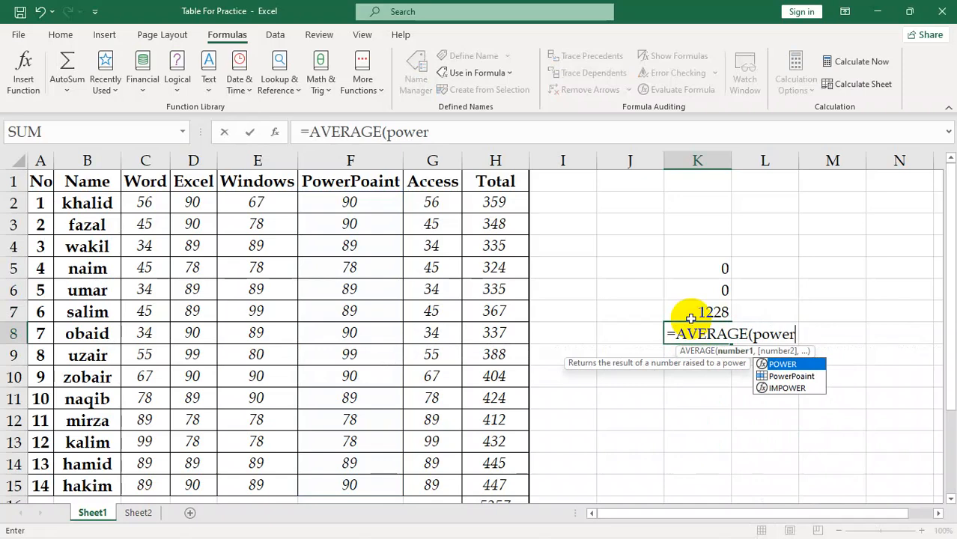
{"action": "key", "text": "Down"}
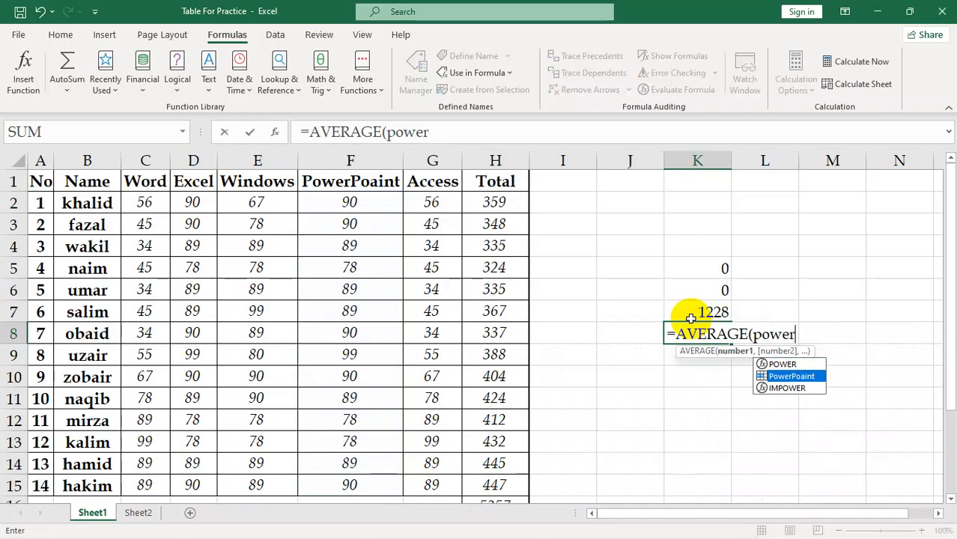
{"action": "key", "text": "Tab"}
{"action": "key", "text": "Return"}
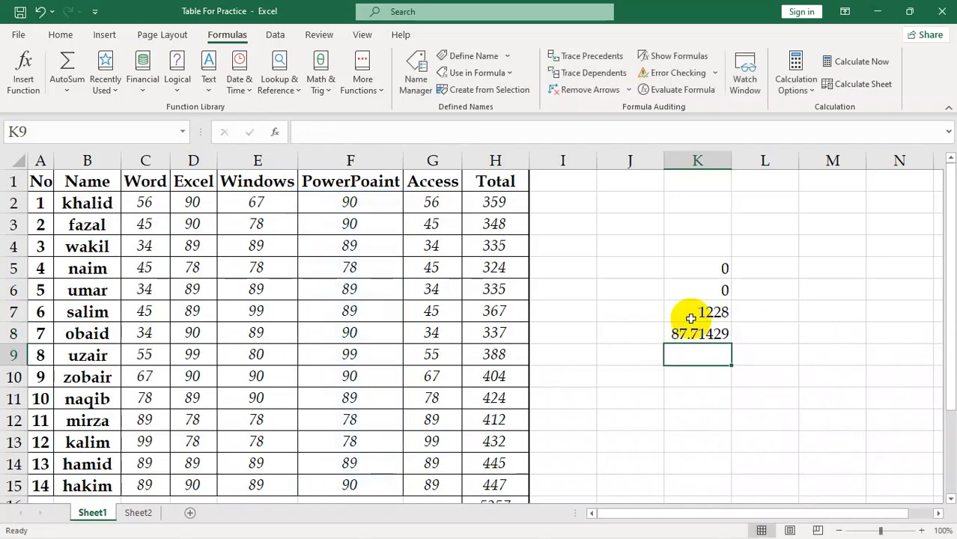
Add a new worksheet and enter a SUM formula with the defined name PowerPoaint in its cell H4
{"action": "left_click", "coordinate": [191, 512]}
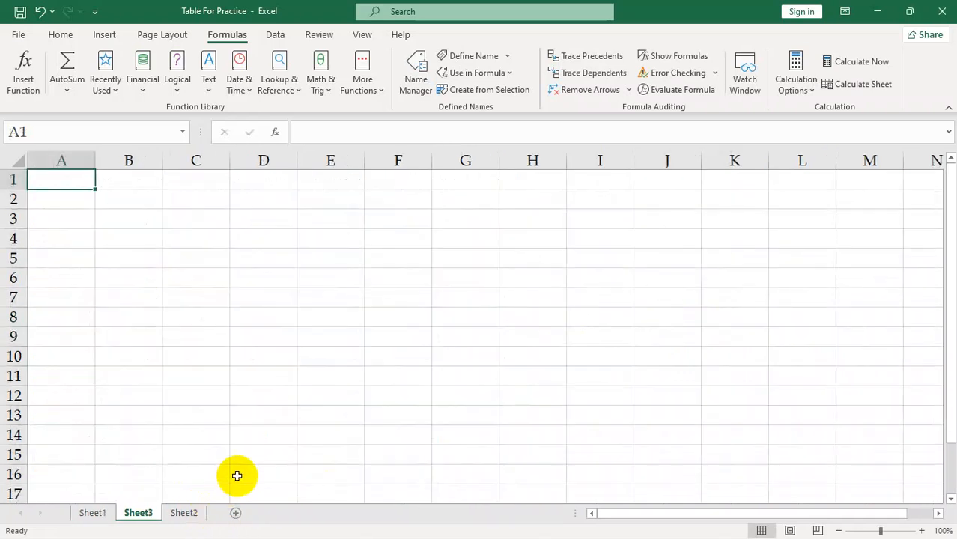
{"action": "left_click", "coordinate": [550, 244]}
{"action": "type", "text": "=sum"}
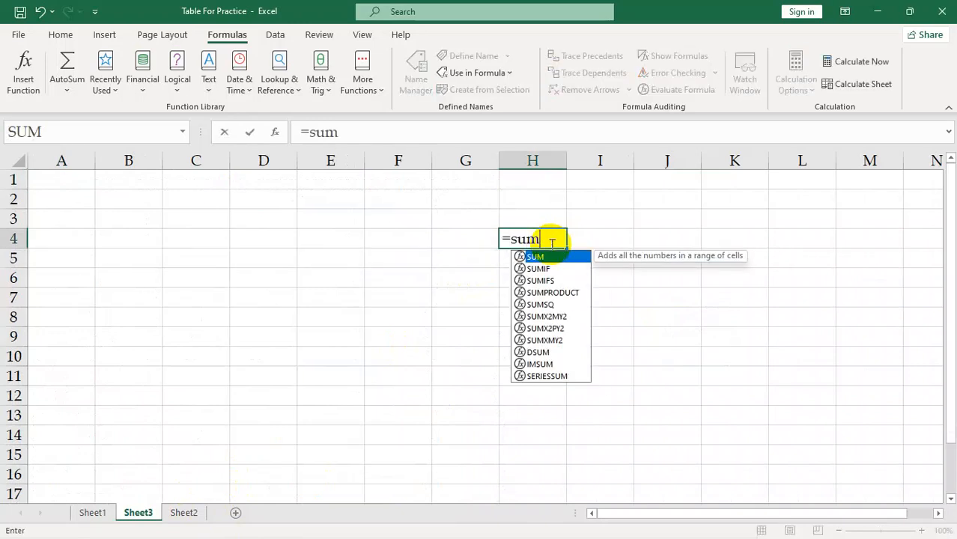
{"action": "key", "text": "Tab"}
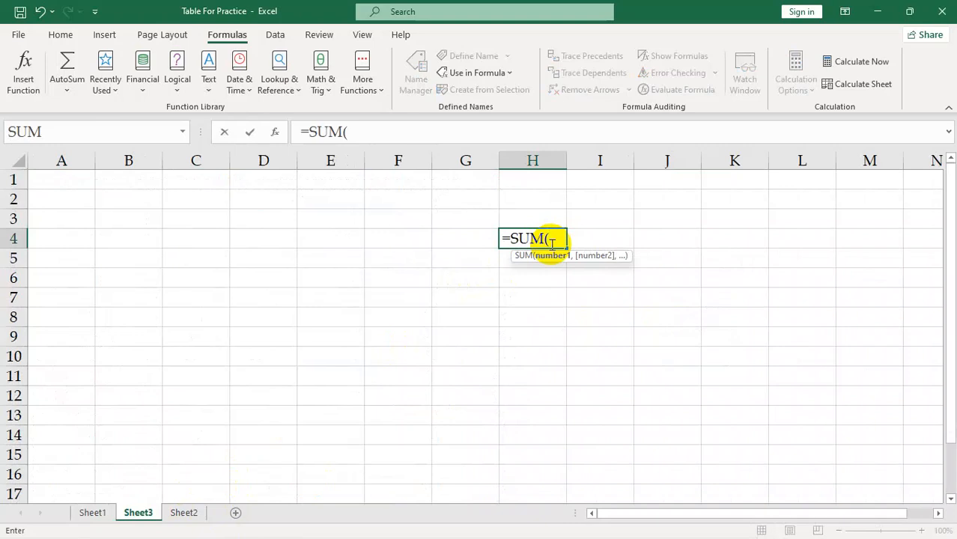
{"action": "type", "text": "powe"}
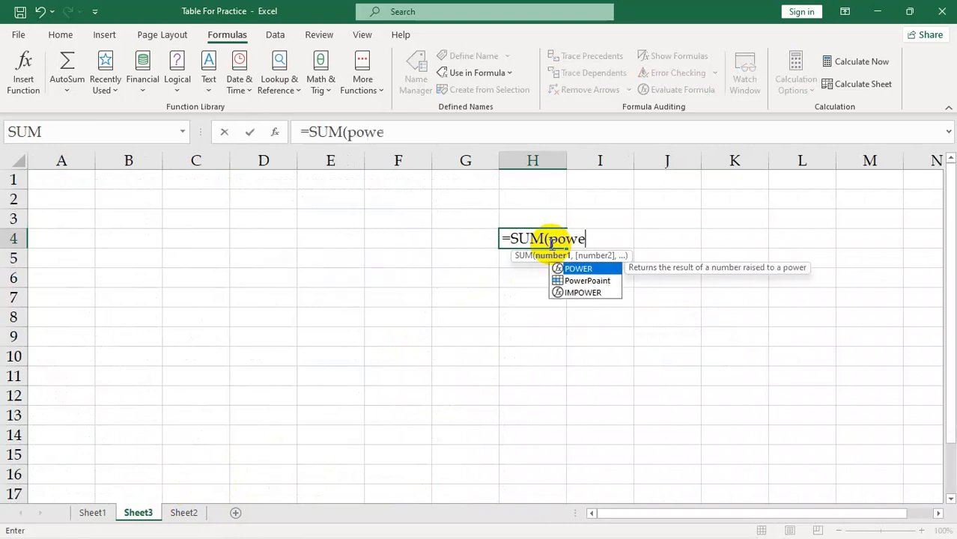
{"action": "type", "text": "rp"}
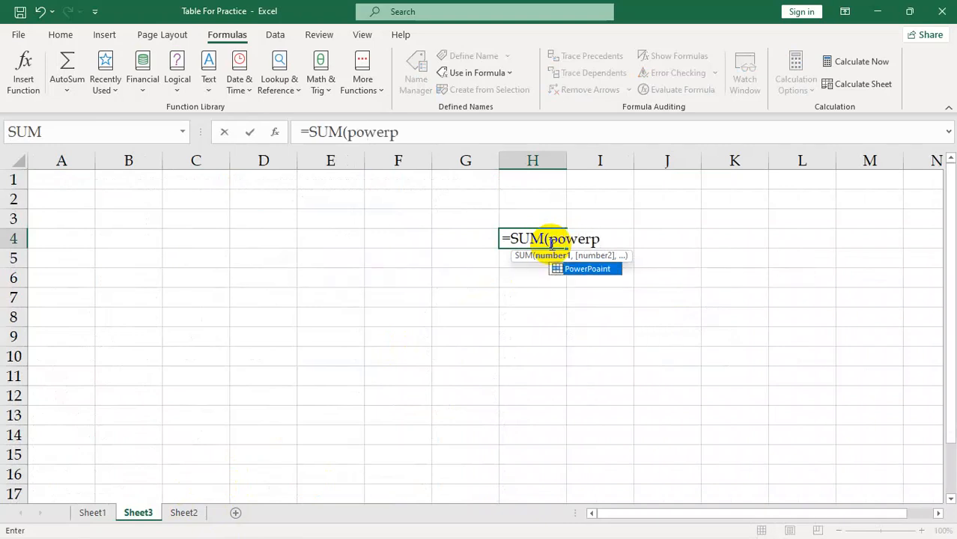
{"action": "key", "text": "Tab"}
{"action": "key", "text": "Return"}
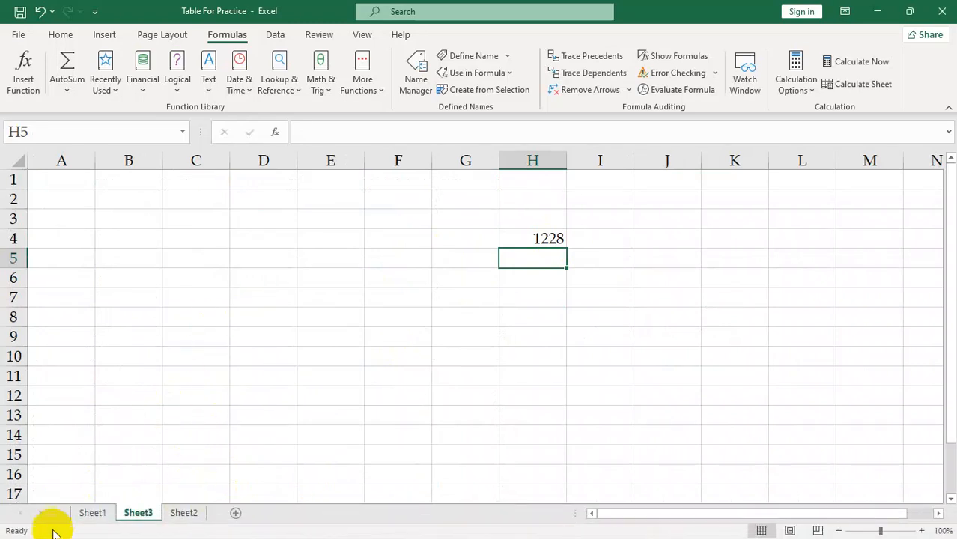
Return to Sheet1 and enter a SUM formula in cell M6, inserting PowerPoaint from the list of defined names
{"action": "left_click", "coordinate": [88, 512]}
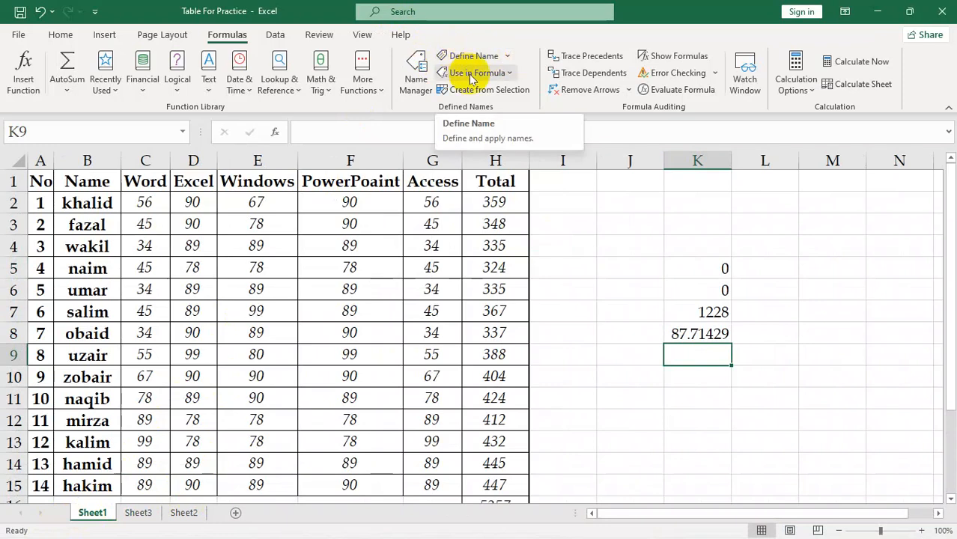
{"action": "left_click", "coordinate": [511, 74]}
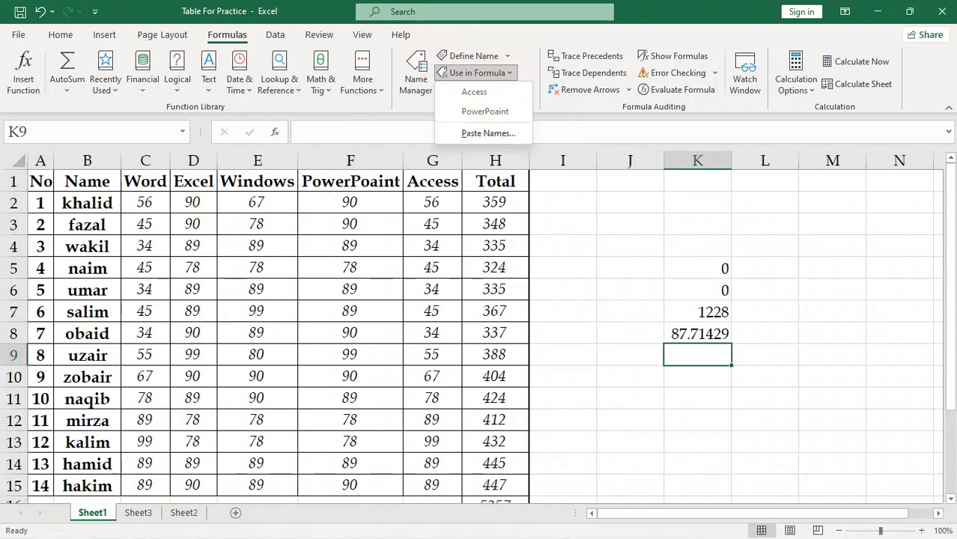
{"action": "left_click", "coordinate": [824, 282]}
{"action": "left_click", "coordinate": [830, 282]}
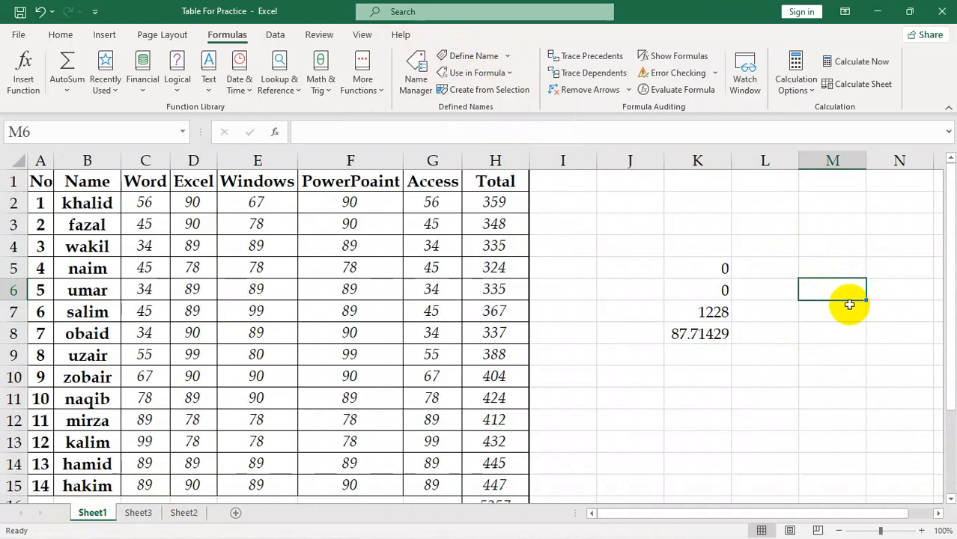
{"action": "type", "text": "=su"}
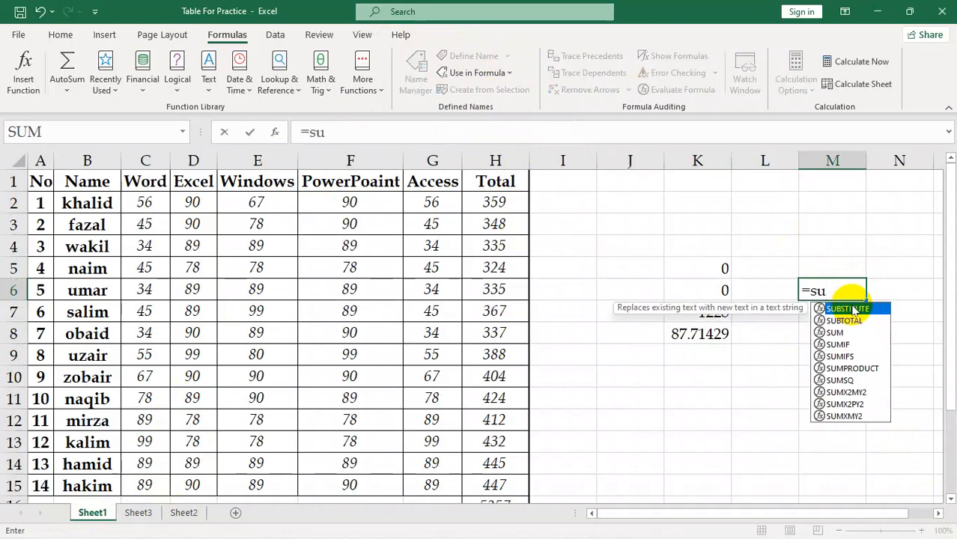
{"action": "type", "text": "m("}
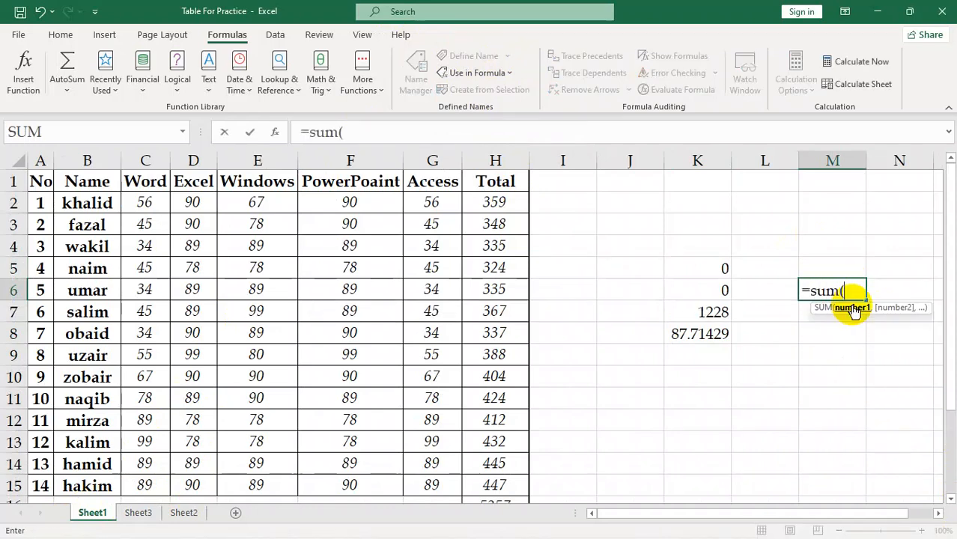
{"action": "left_click", "coordinate": [509, 73]}
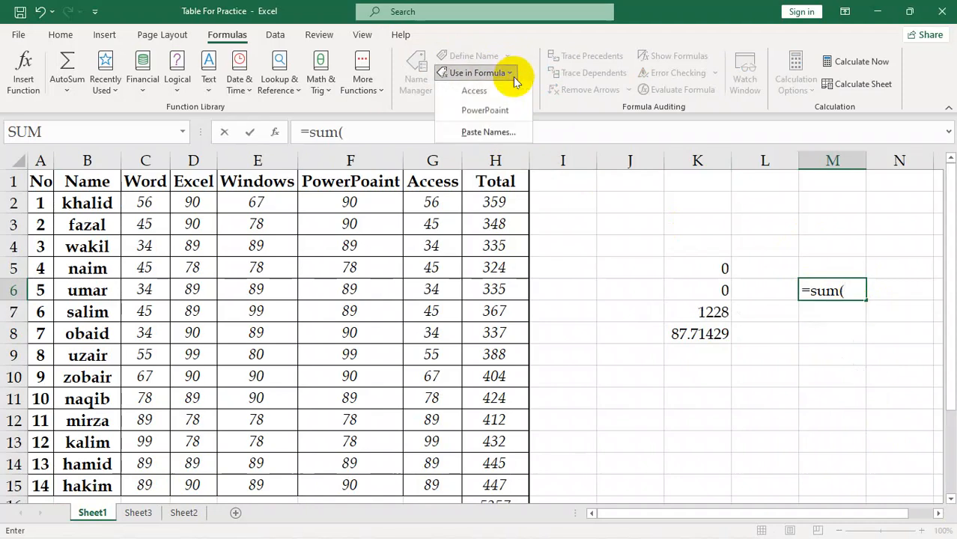
{"action": "left_click", "coordinate": [498, 111]}
{"action": "key", "text": "Return"}
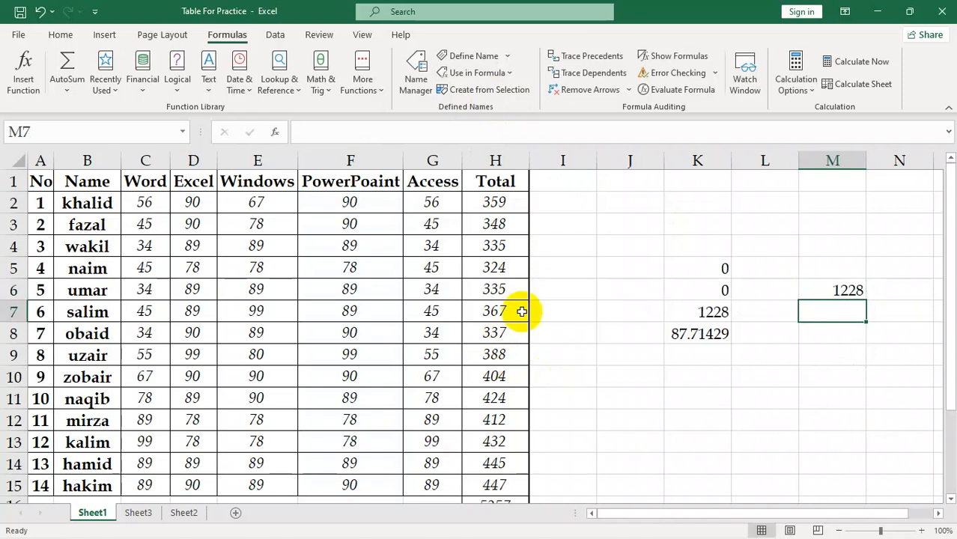
Insert the defined name PowerPoaint in cell M7 and wrap it in a MAX function
{"action": "left_click", "coordinate": [509, 73]}
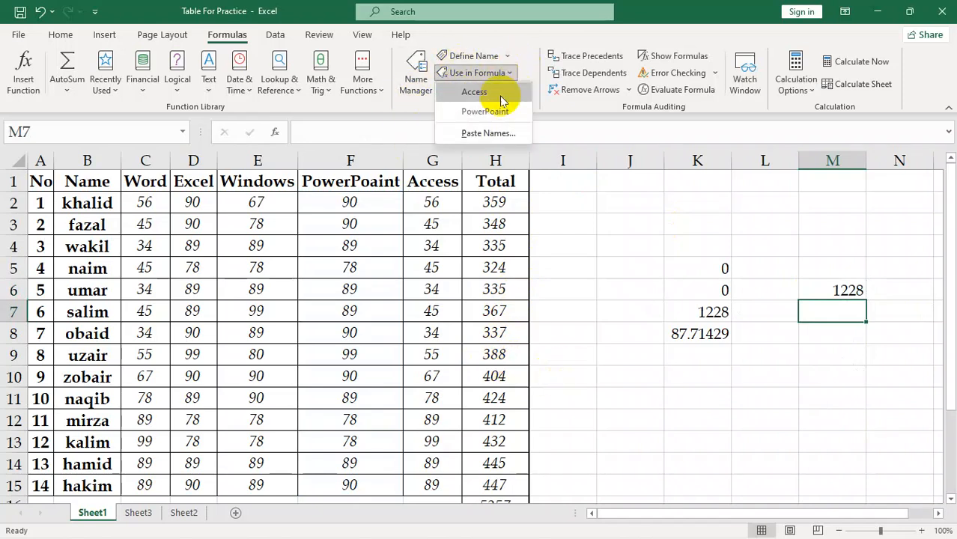
{"action": "left_click", "coordinate": [493, 118]}
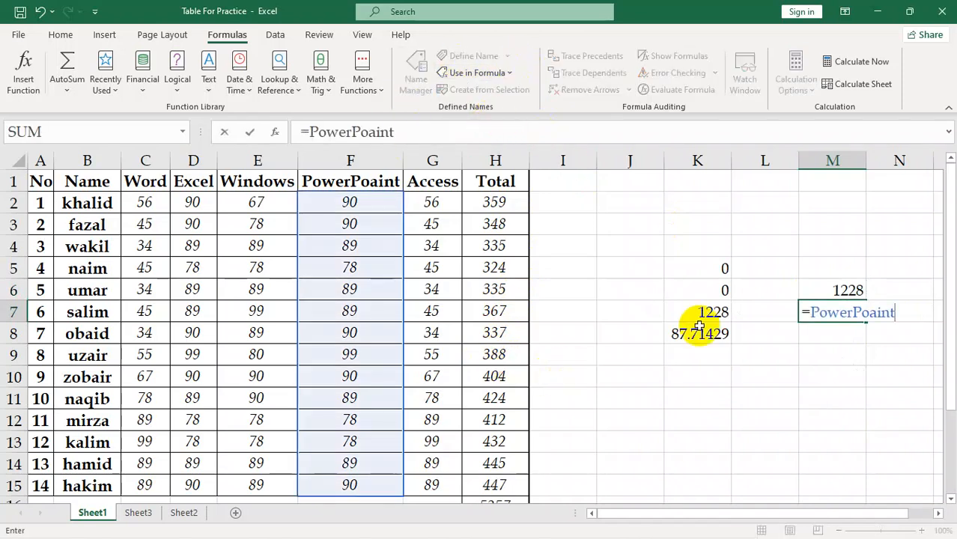
{"action": "left_click", "coordinate": [813, 314]}
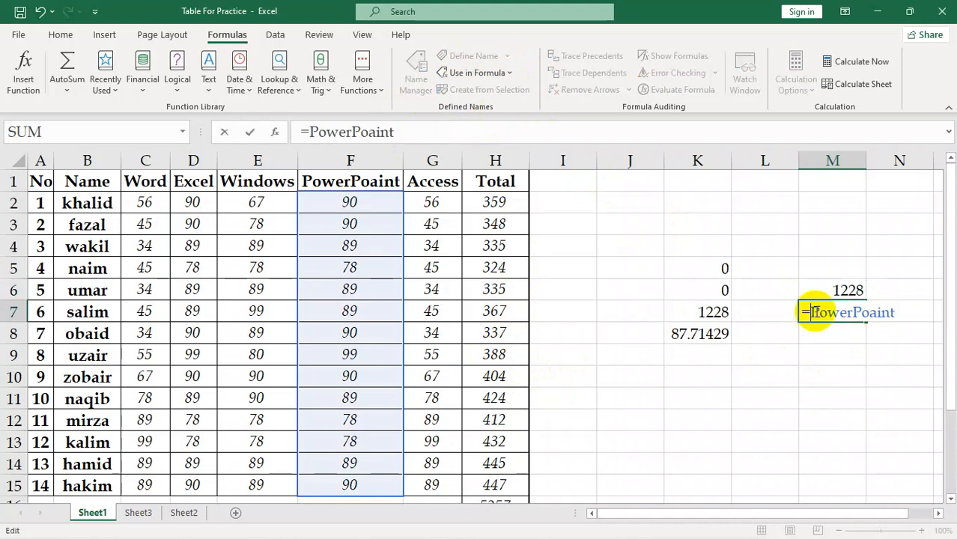
{"action": "type", "text": "max("}
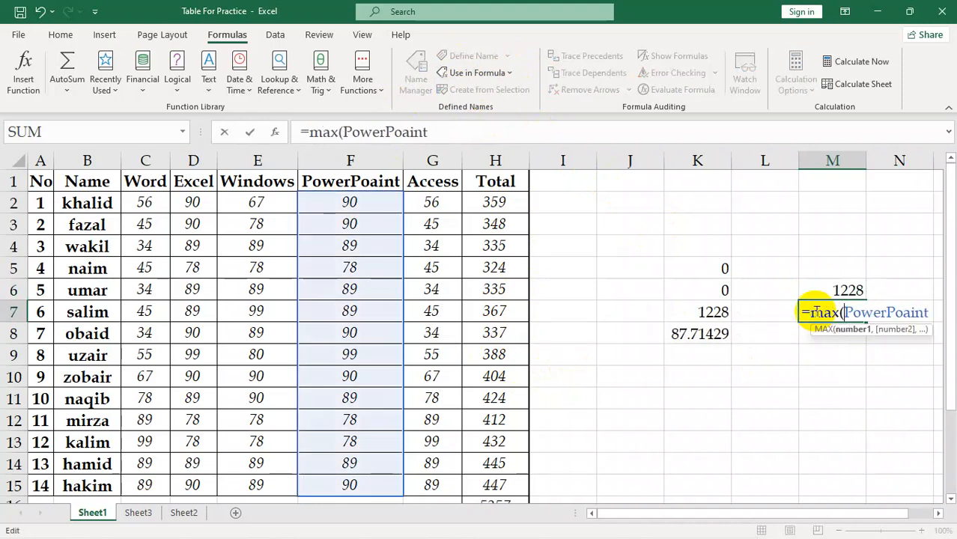
{"action": "key", "text": "Return"}
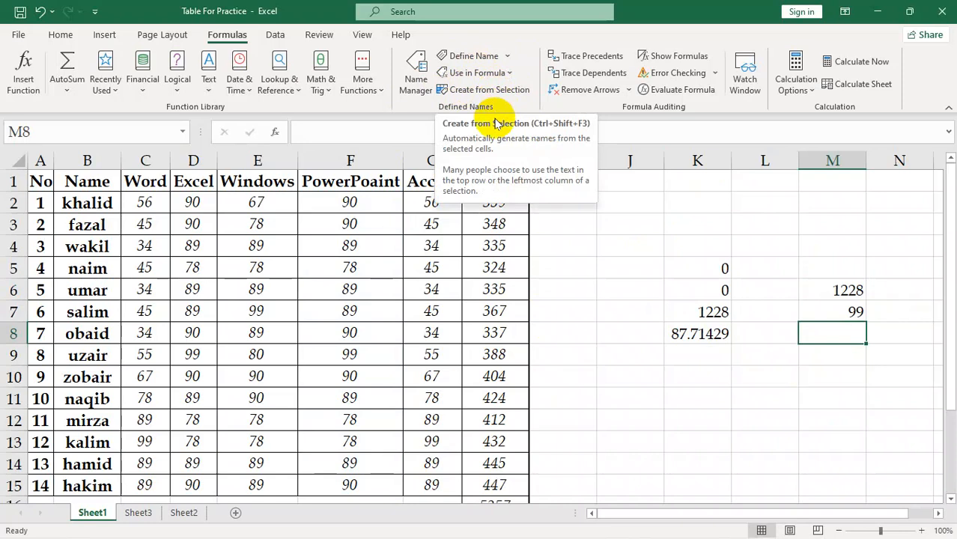
Create names from the top row and left column of B1:H15, replacing the existing definition of Access
{"action": "left_click", "coordinate": [574, 244]}
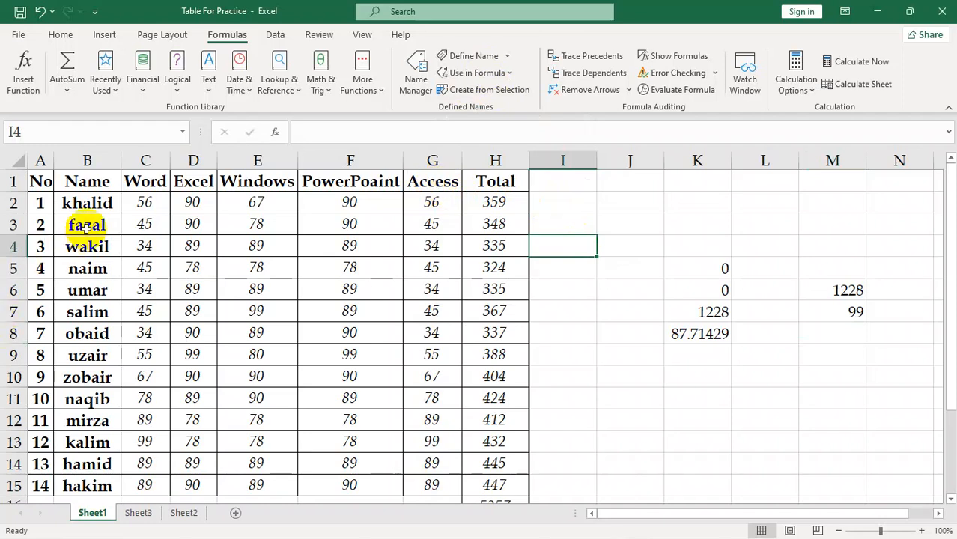
{"action": "left_click_drag", "start_coordinate": [87, 181], "coordinate": [499, 494]}
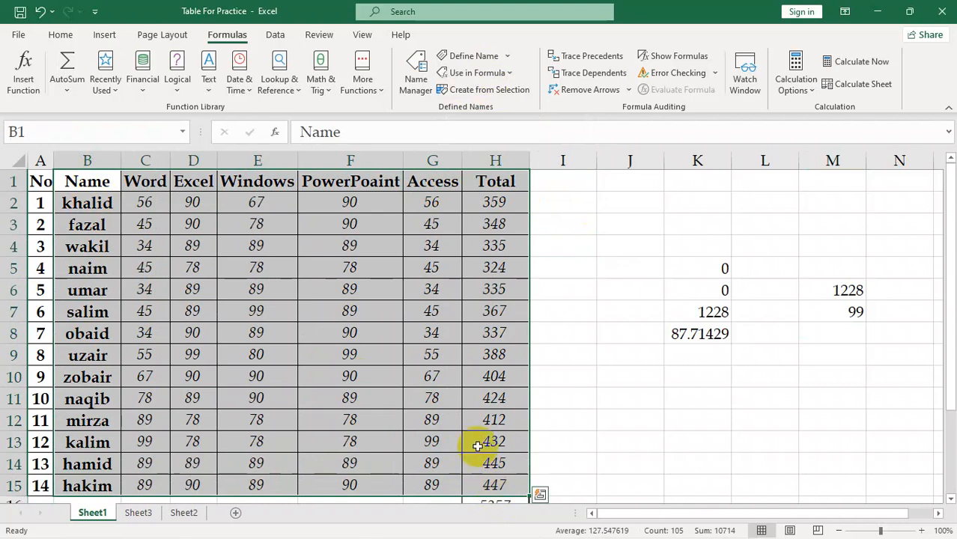
{"action": "left_click", "coordinate": [479, 89]}
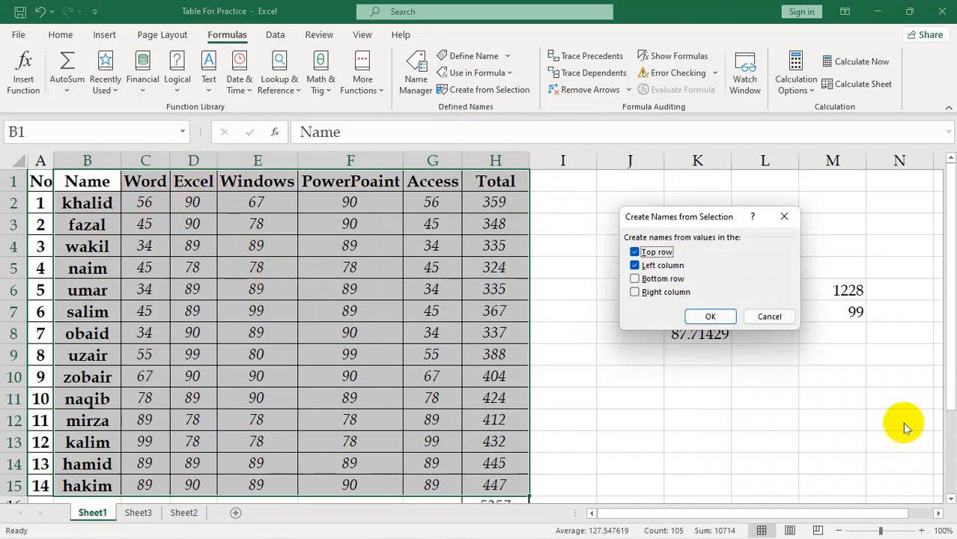
{"action": "left_click", "coordinate": [713, 315]}
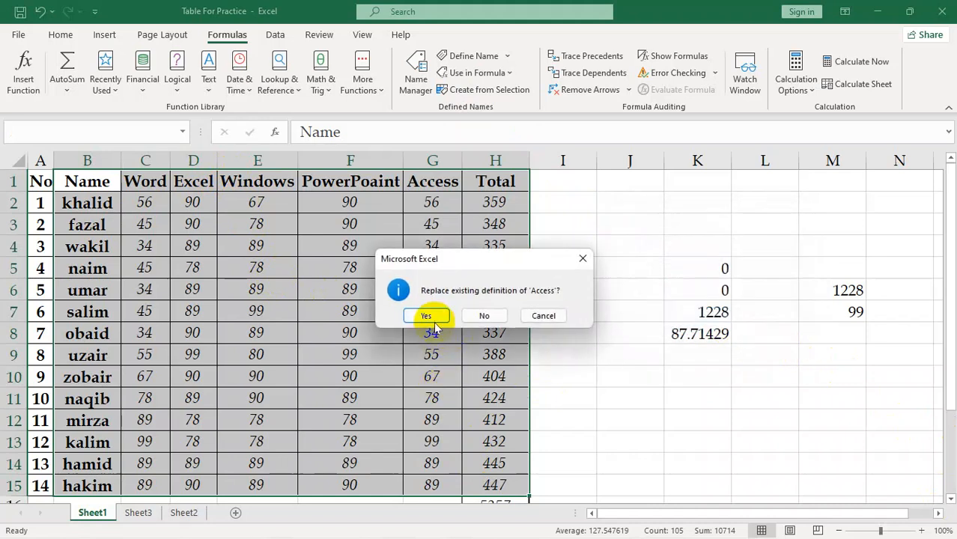
{"action": "left_click", "coordinate": [434, 323]}
{"action": "left_click", "coordinate": [734, 379]}
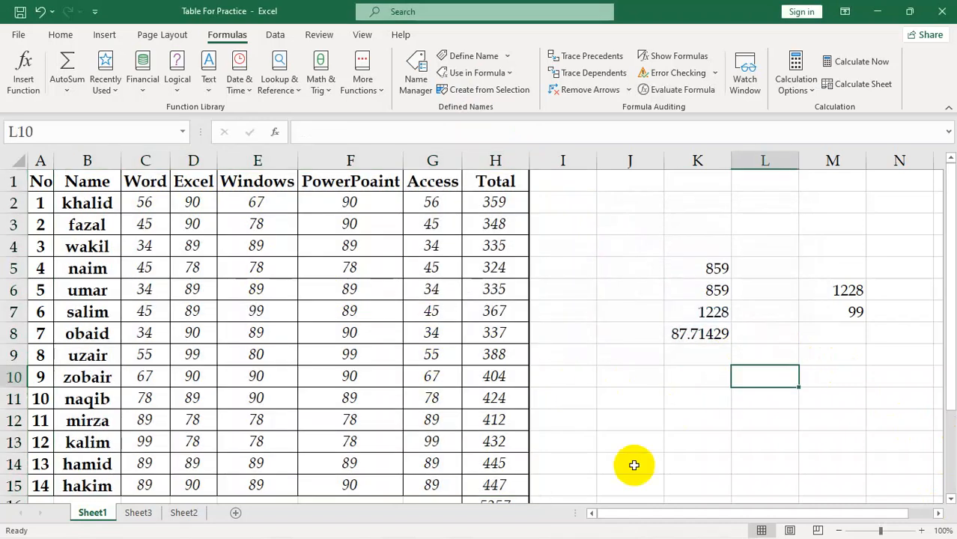
Enter a SUM formula in cell L10 using the defined name created from the row 9 label
{"action": "type", "text": "=sum"}
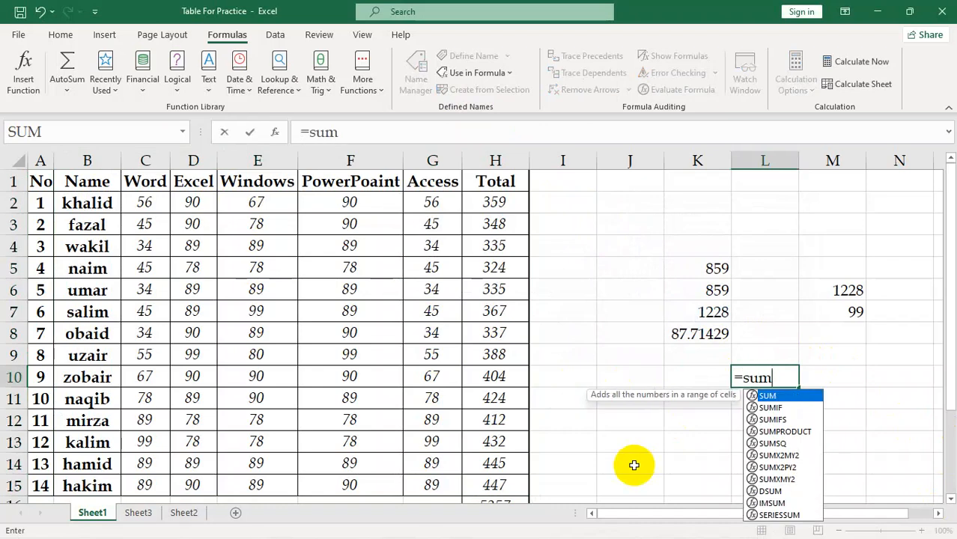
{"action": "key", "text": "Tab"}
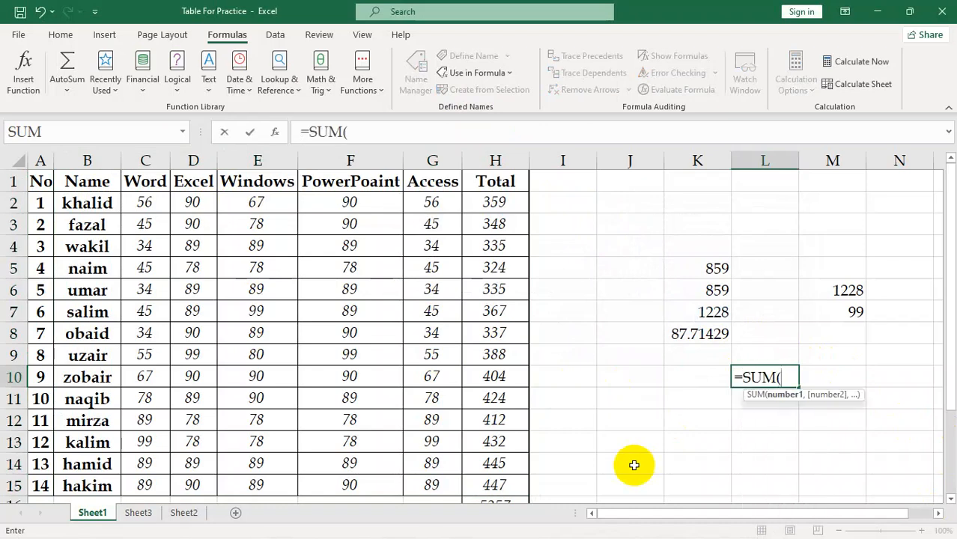
{"action": "type", "text": "uzar"}
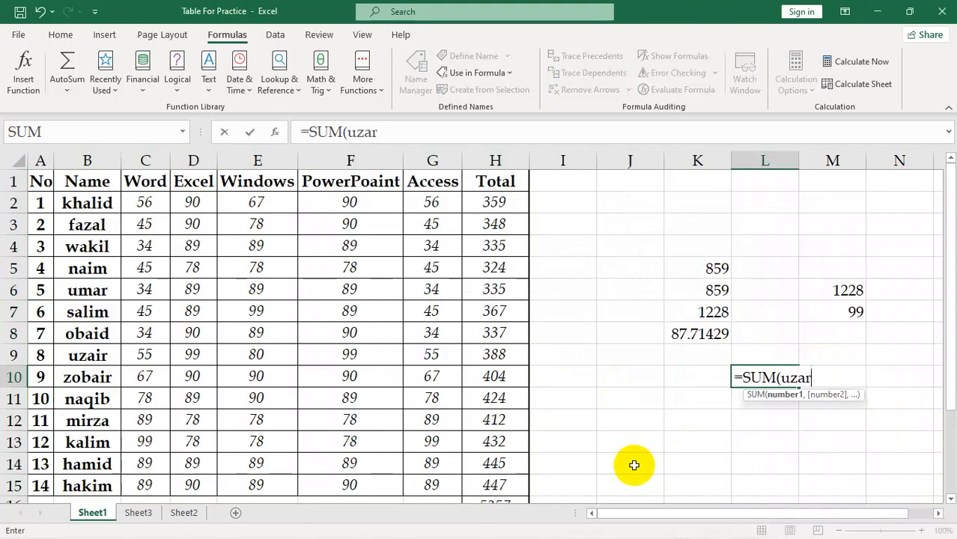
{"action": "key", "text": "BackSpace"}
{"action": "key", "text": "BackSpace"}
{"action": "type", "text": "air"}
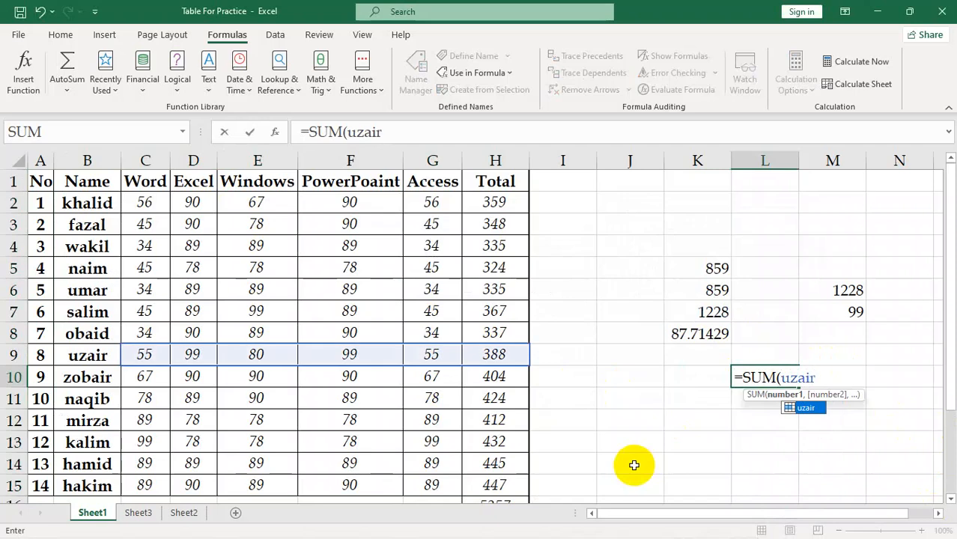
{"action": "type", "text": ")"}
{"action": "key", "text": "Return"}
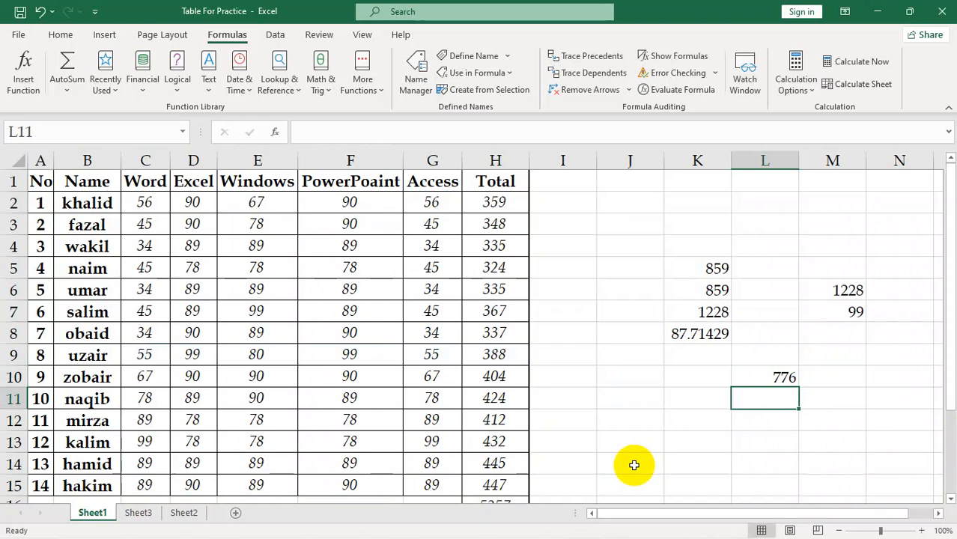
Enter a SUM formula in cell L11 that adds up the defined name Word
{"action": "type", "text": "s"}
{"action": "key", "text": "BackSpace"}
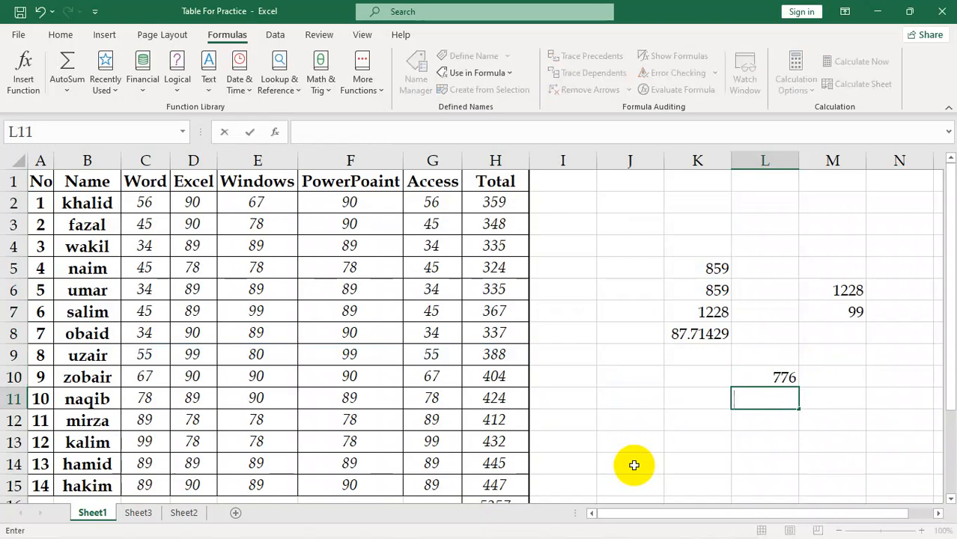
{"action": "type", "text": "=sum"}
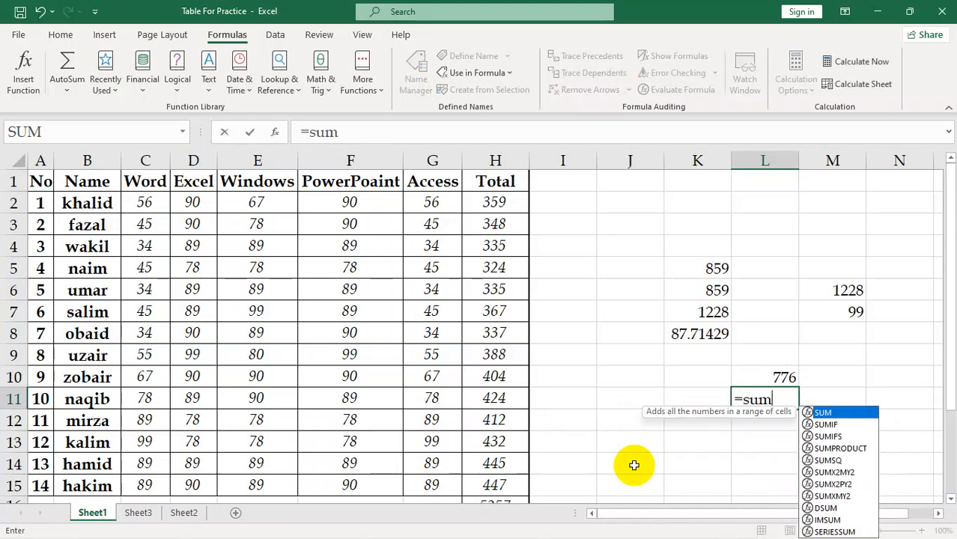
{"action": "key", "text": "Tab"}
{"action": "type", "text": "word"}
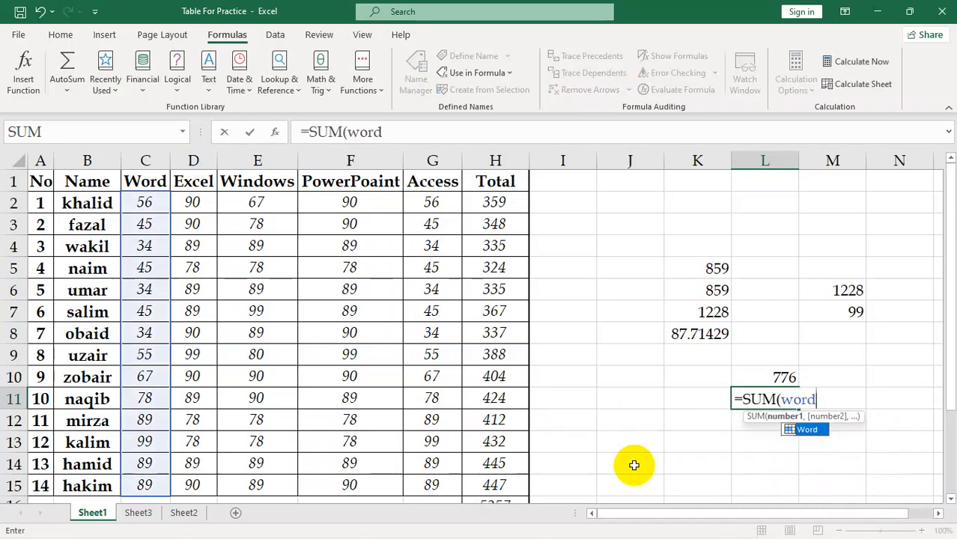
{"action": "type", "text": ")"}
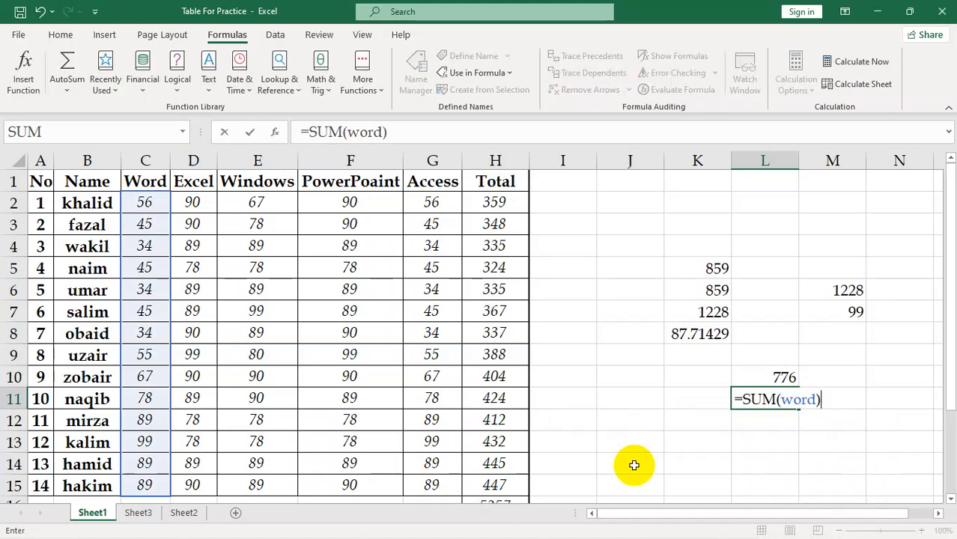
{"action": "key", "text": "Return"}
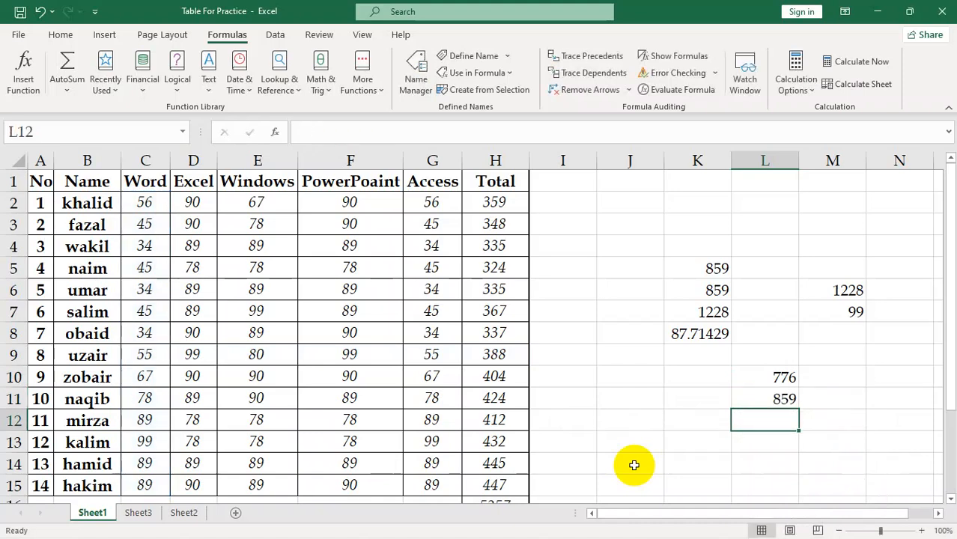
Delete the defined name that refers to Sheet1!$C$3:$H$3 in the Name Manager and close the dialog
{"action": "left_click", "coordinate": [415, 83]}
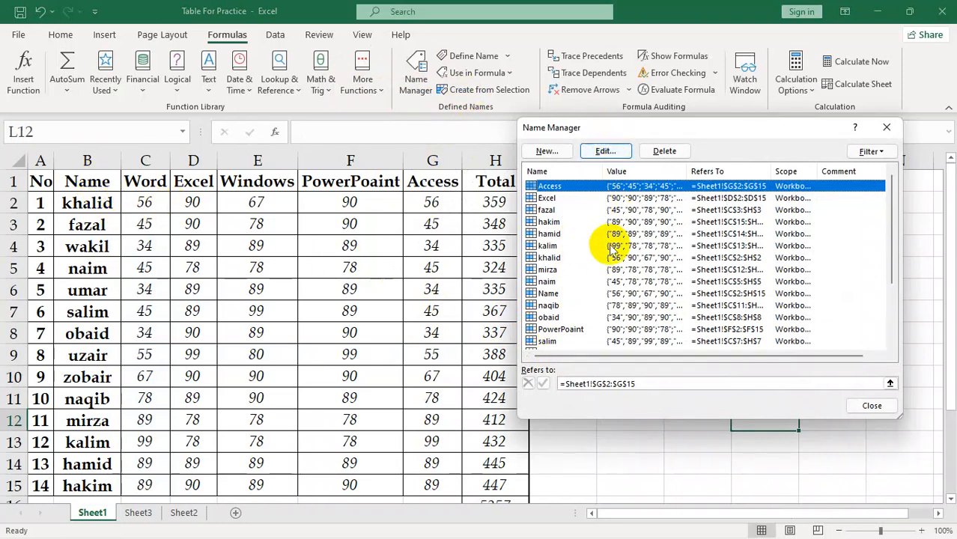
{"action": "scroll", "coordinate": [620, 270], "scroll_direction": "down", "scroll_amount": 2}
{"action": "scroll", "coordinate": [632, 274], "scroll_direction": "up", "scroll_amount": 2}
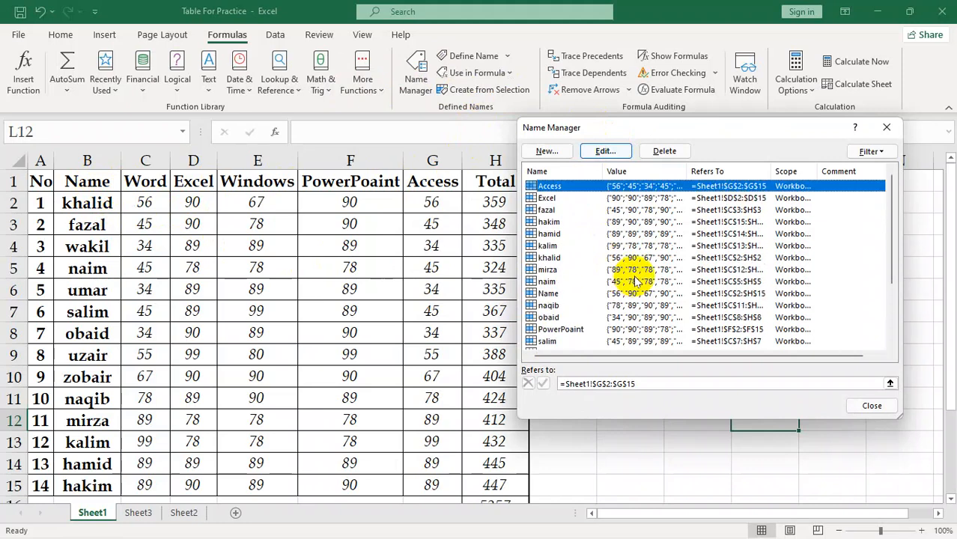
{"action": "left_click", "coordinate": [574, 212]}
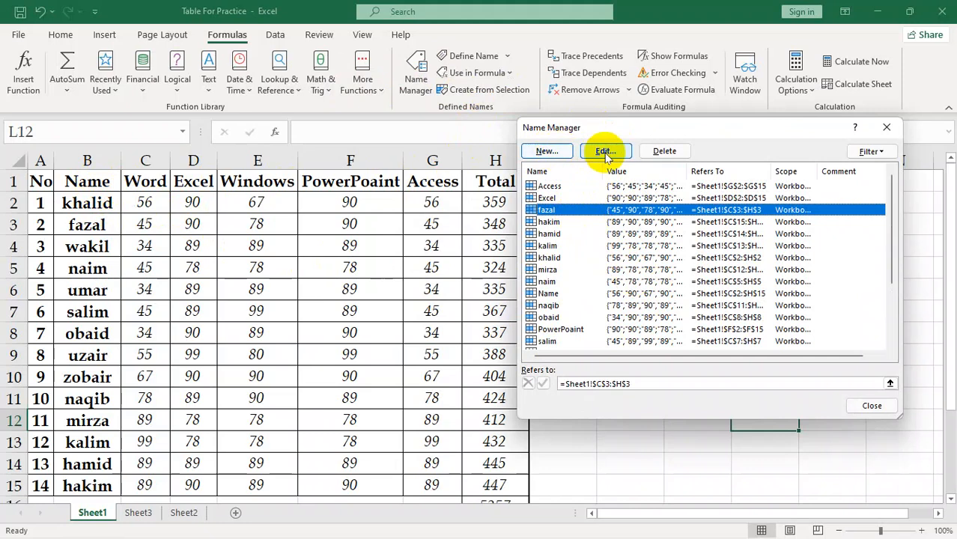
{"action": "left_click", "coordinate": [659, 152]}
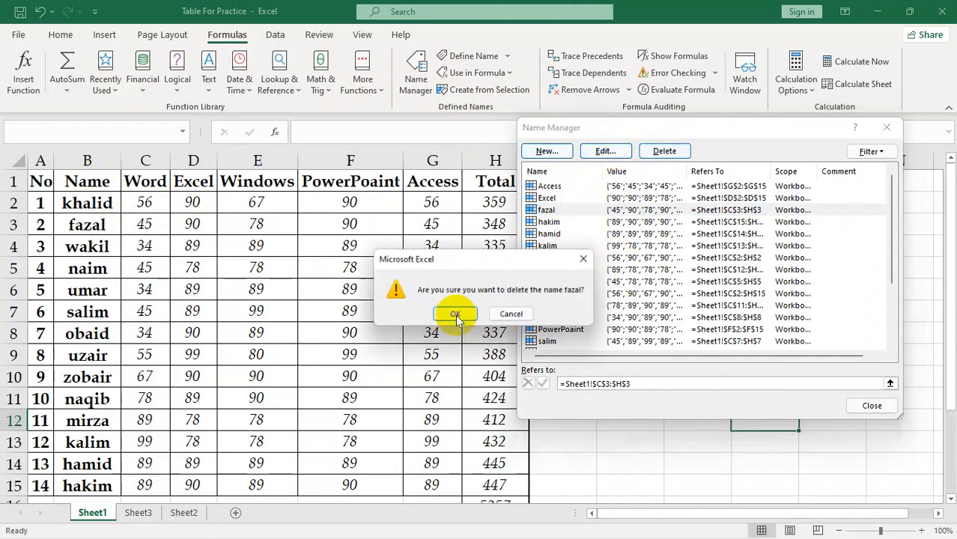
{"action": "left_click", "coordinate": [451, 317]}
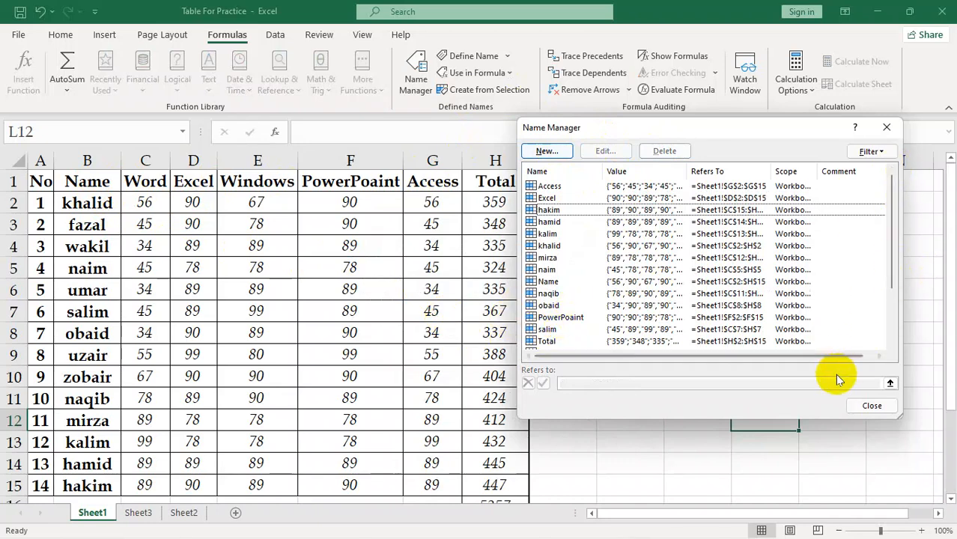
{"action": "left_click", "coordinate": [859, 404]}
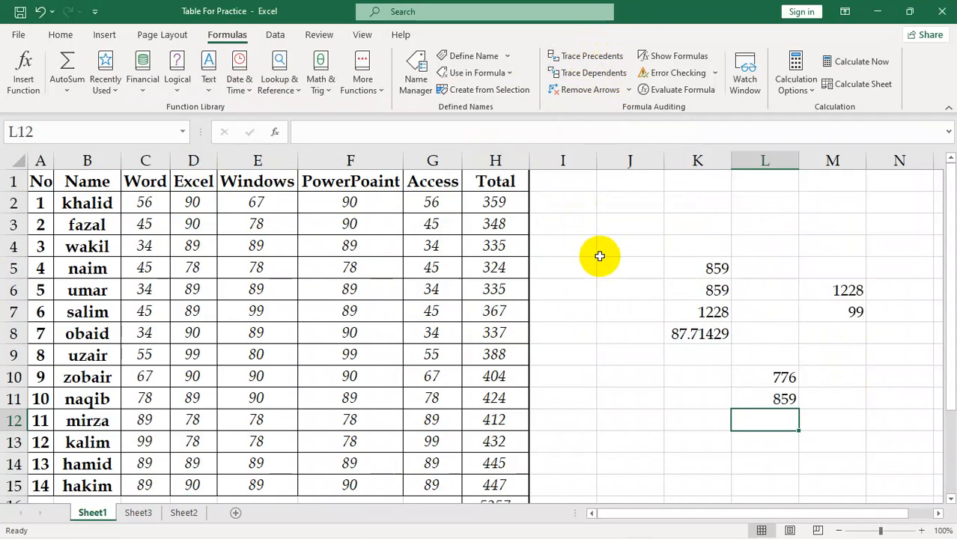
Review the existing formulas in cells K5, K7, K8, M7 and M6
{"action": "left_click", "coordinate": [679, 442]}
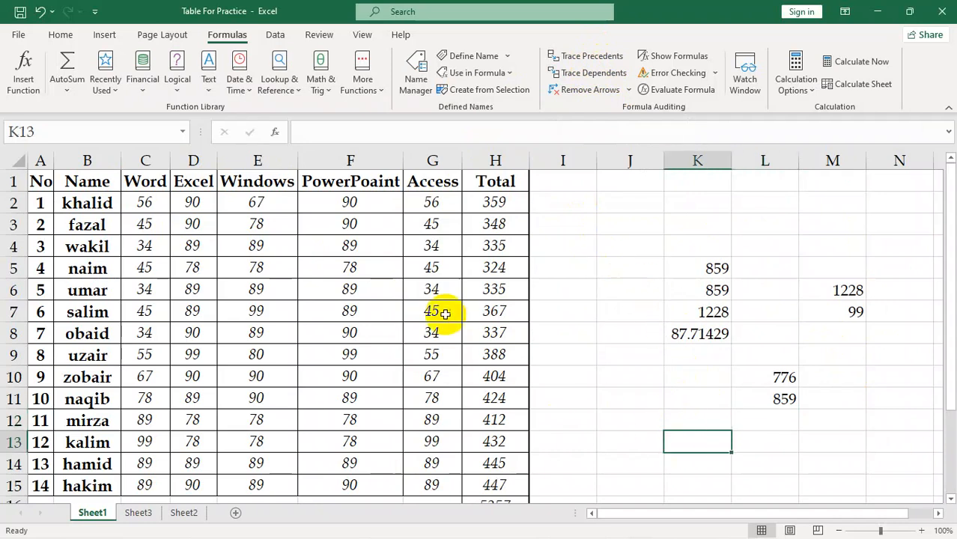
{"action": "left_click", "coordinate": [720, 267]}
{"action": "left_click", "coordinate": [713, 311]}
{"action": "left_click", "coordinate": [719, 332]}
{"action": "left_click", "coordinate": [842, 310]}
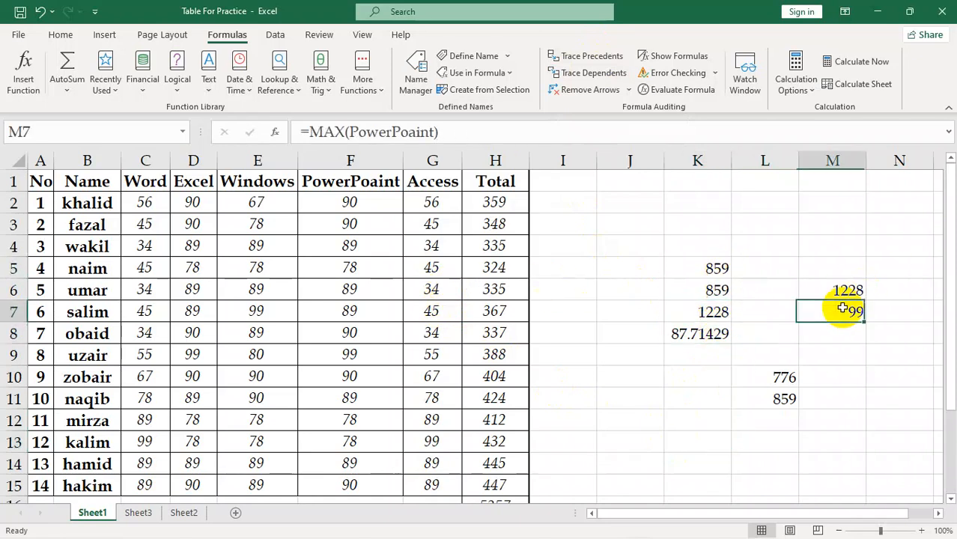
{"action": "left_click", "coordinate": [841, 287]}
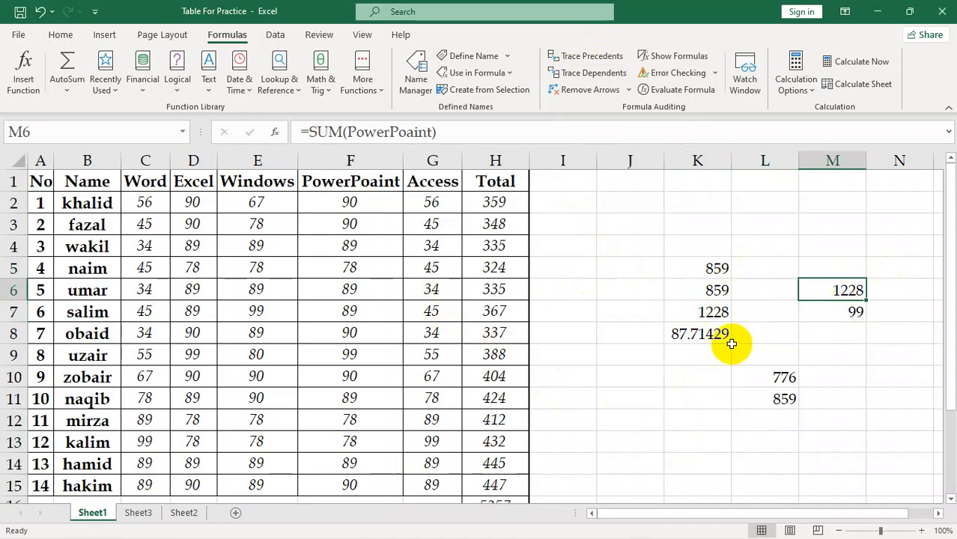
{"action": "left_click", "coordinate": [710, 311]}
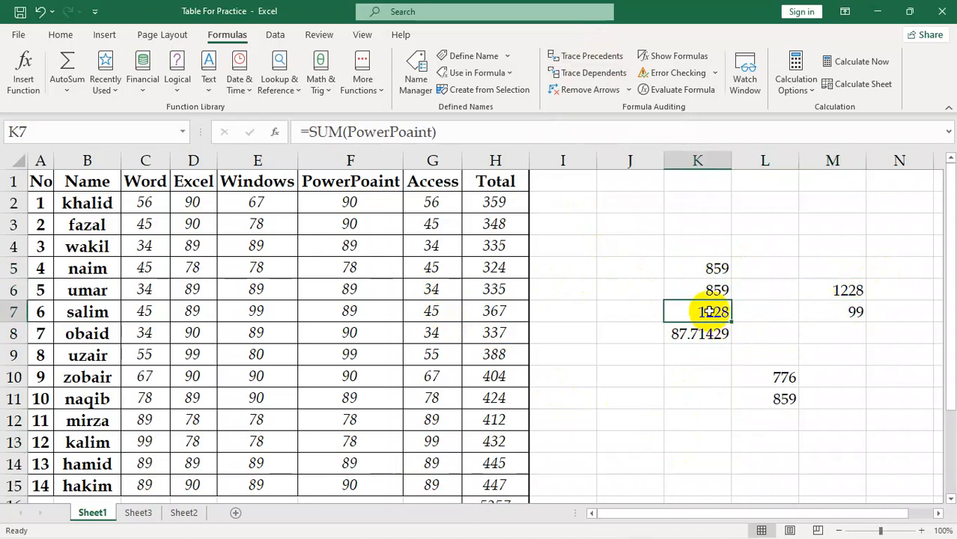
Trace the precedents of the SUM formula in cell L10
{"action": "left_click", "coordinate": [779, 382]}
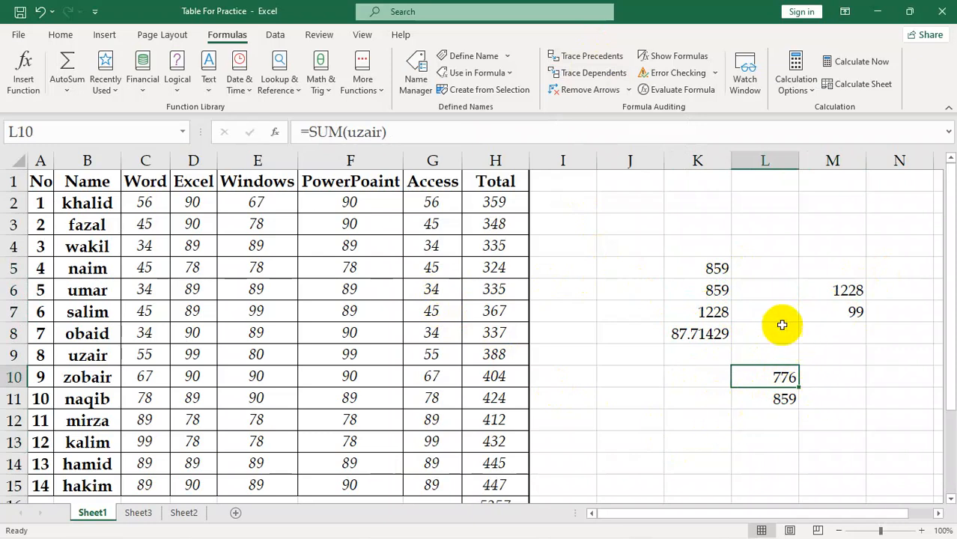
{"action": "left_click", "coordinate": [581, 56]}
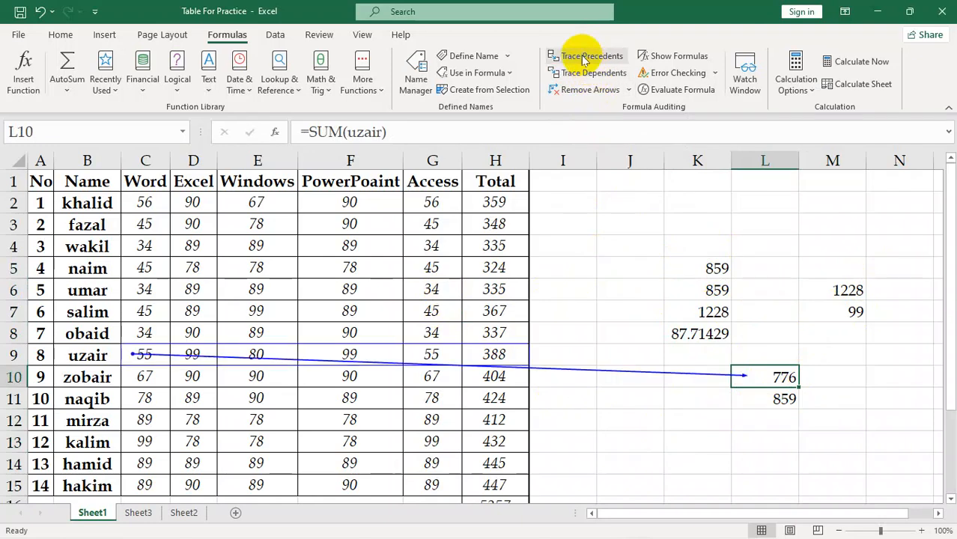
{"action": "left_click", "coordinate": [614, 435]}
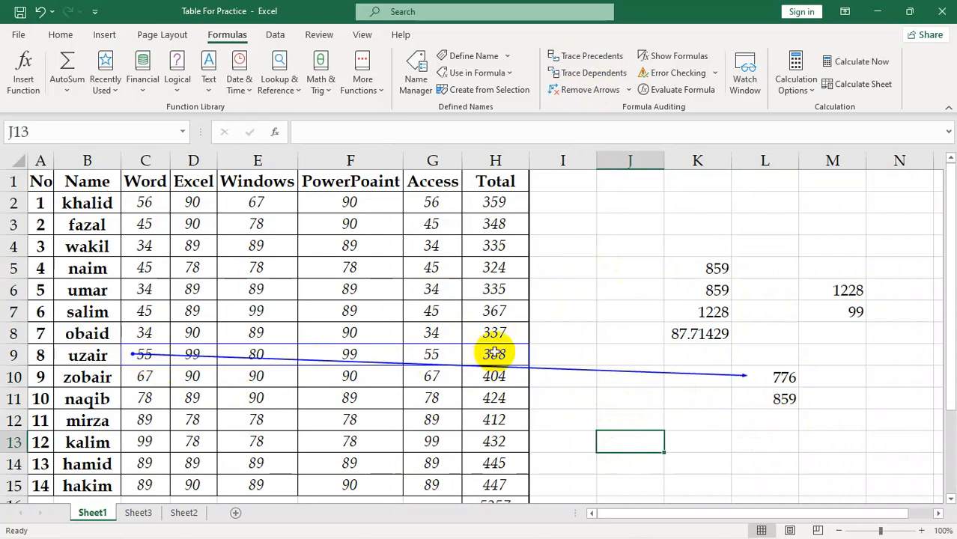
Enter the formula =H2+E3+D7+H8+D12+C15+H13 in cell M10, accepting the correction of the trailing plus sign
{"action": "left_click", "coordinate": [825, 376]}
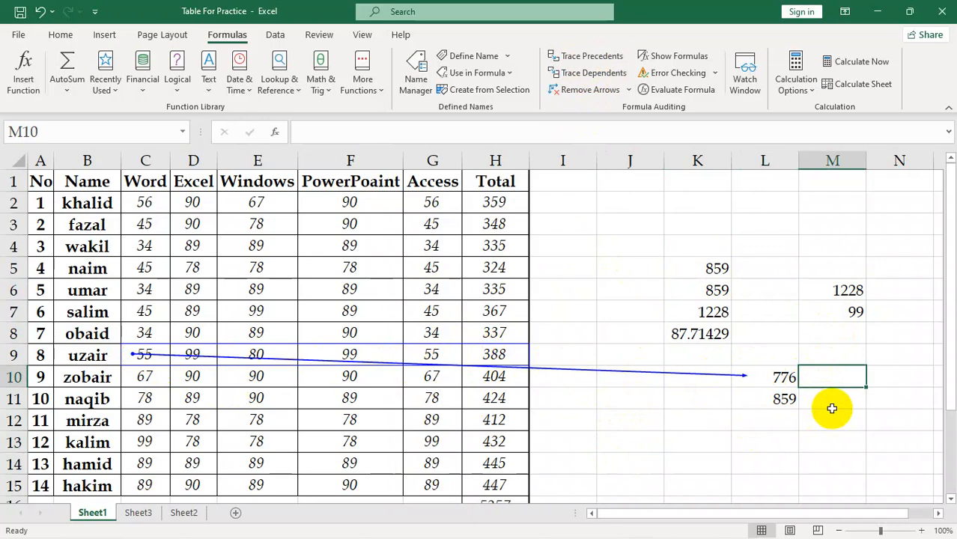
{"action": "type", "text": "=-"}
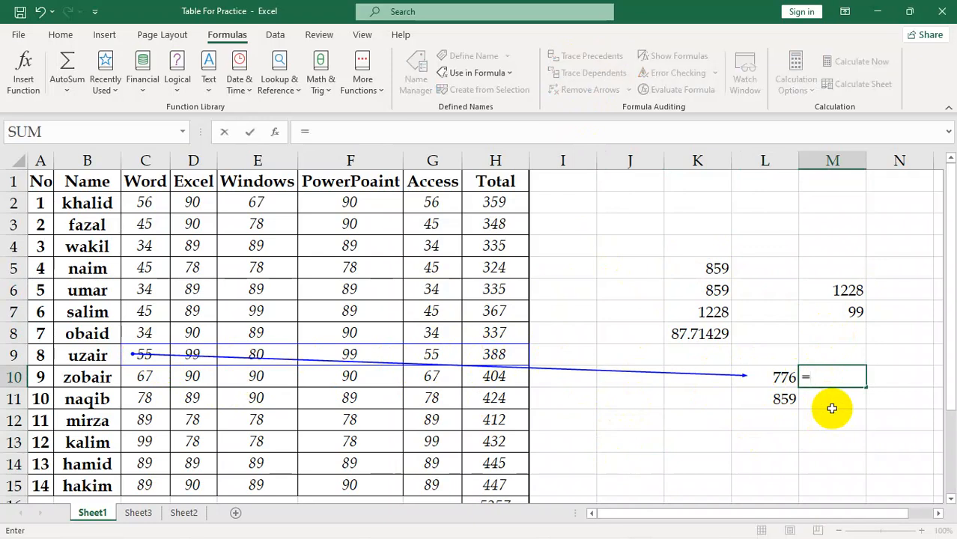
{"action": "left_click", "coordinate": [494, 202]}
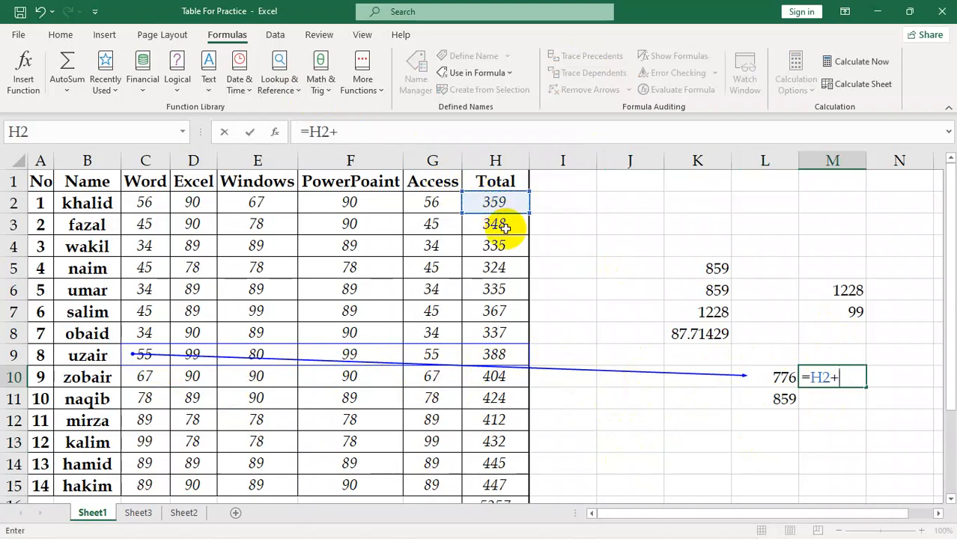
{"action": "type", "text": "+"}
{"action": "left_click", "coordinate": [276, 235]}
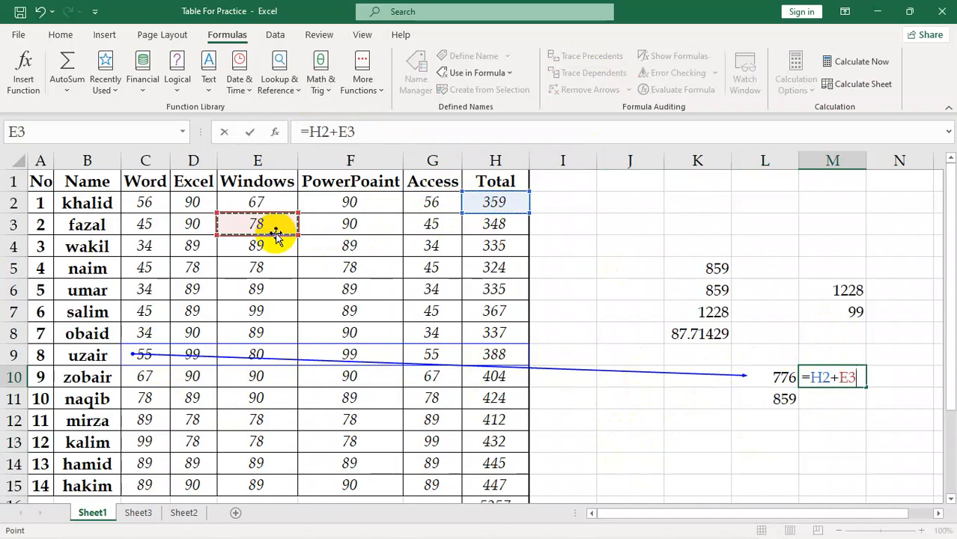
{"action": "type", "text": "+"}
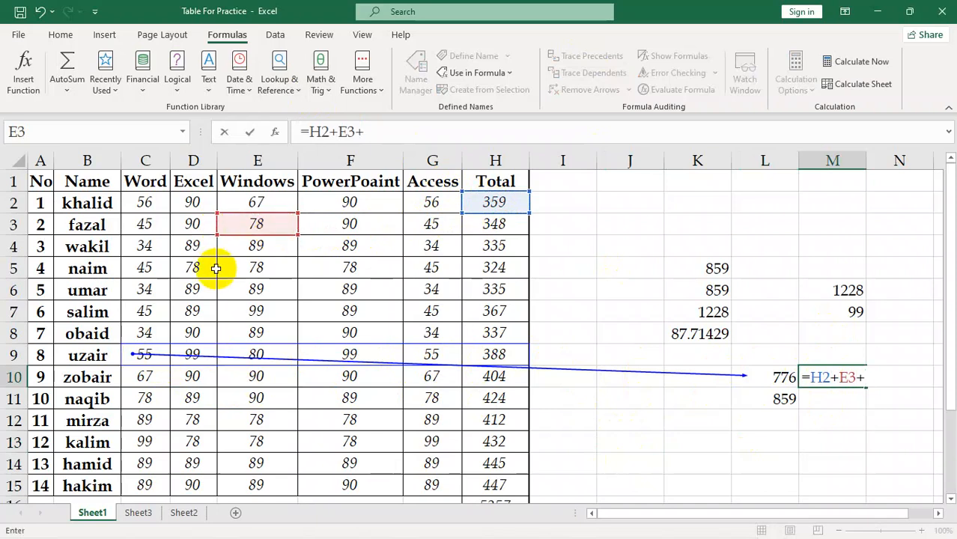
{"action": "left_click", "coordinate": [185, 307]}
{"action": "type", "text": "+"}
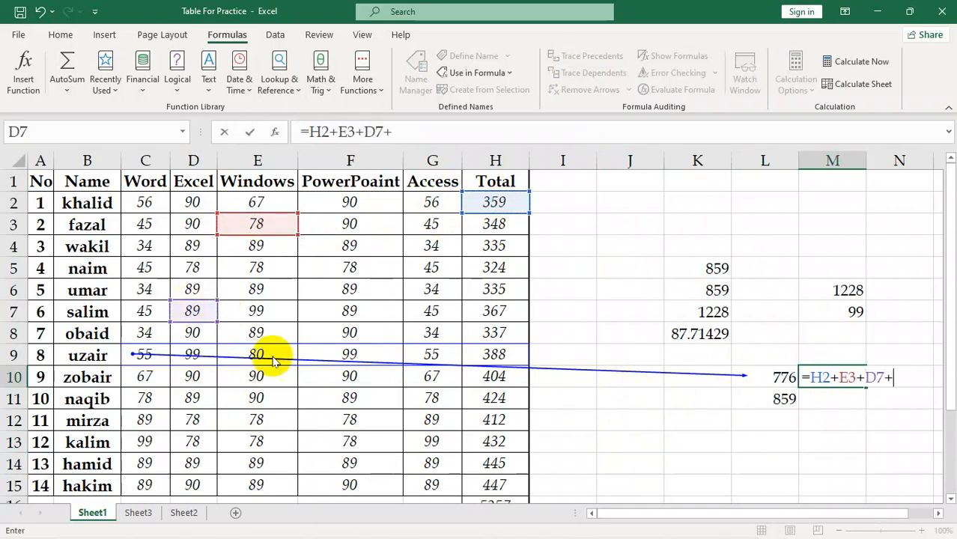
{"action": "left_click", "coordinate": [473, 330]}
{"action": "type", "text": "+"}
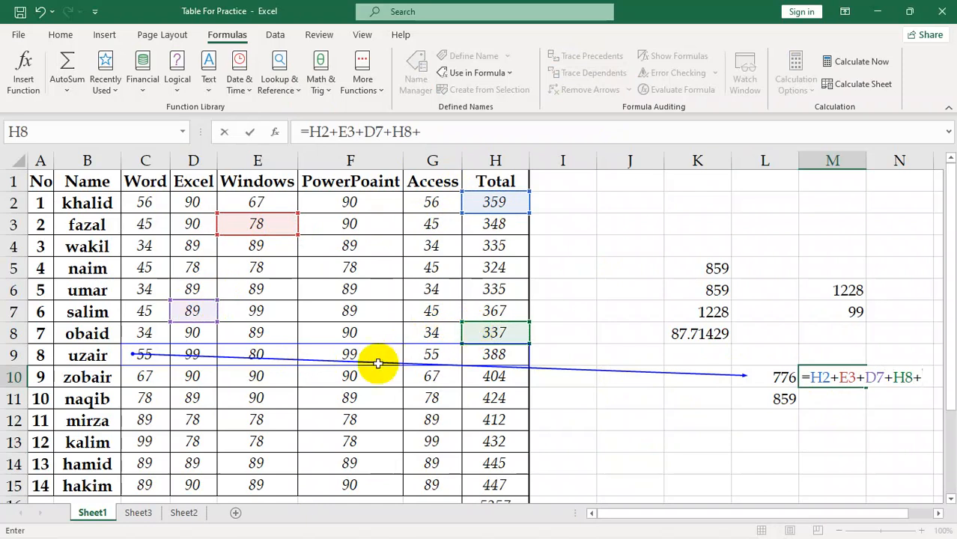
{"action": "left_click", "coordinate": [177, 427]}
{"action": "type", "text": "+"}
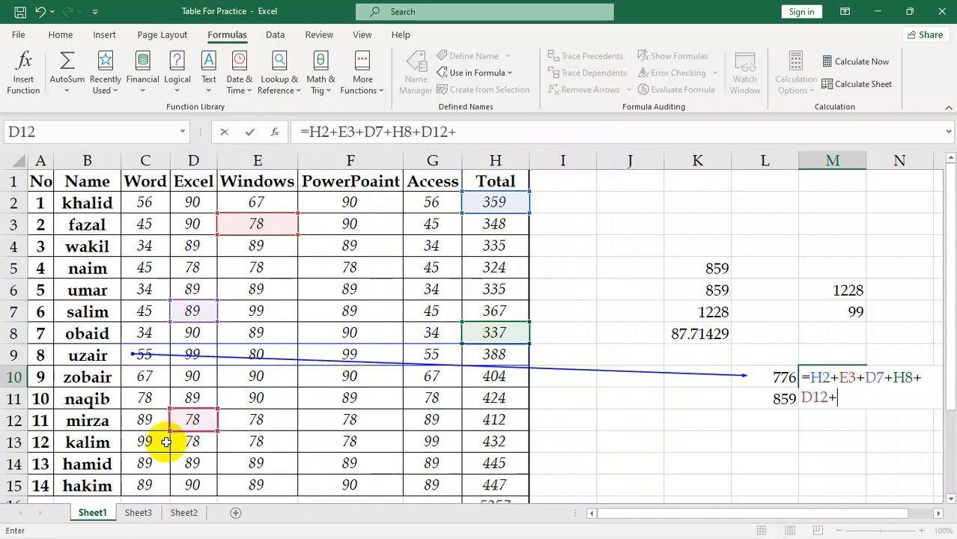
{"action": "left_click", "coordinate": [145, 486]}
{"action": "type", "text": "+"}
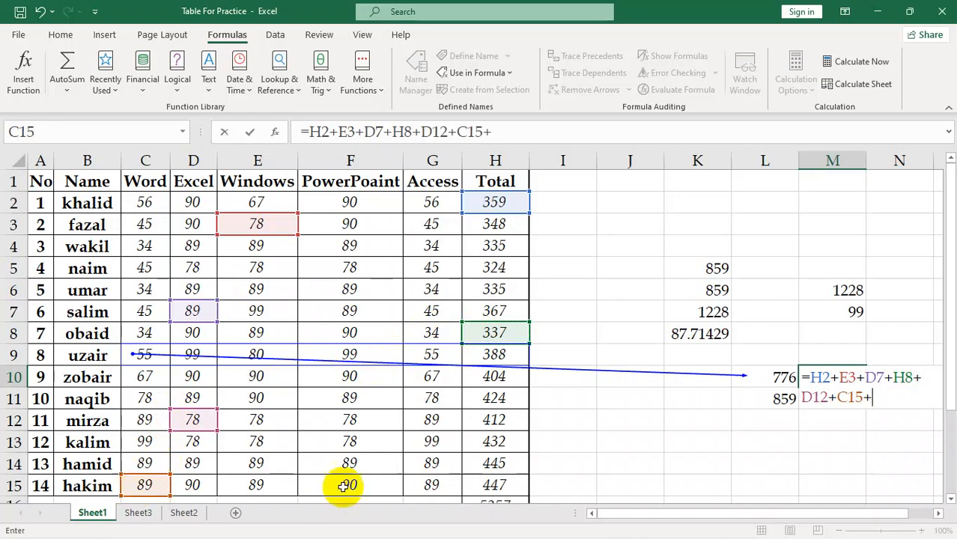
{"action": "left_click", "coordinate": [472, 438]}
{"action": "type", "text": "+"}
{"action": "key", "text": "Return"}
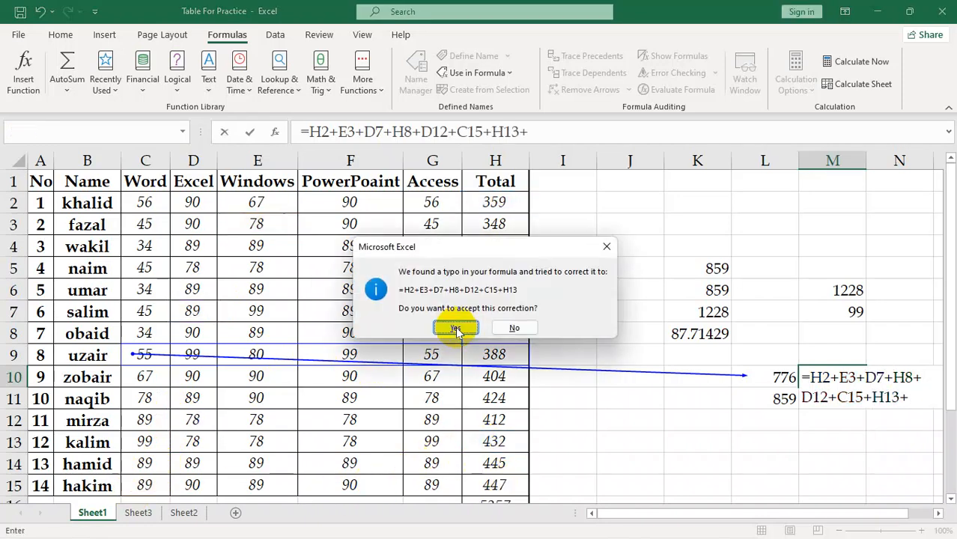
{"action": "left_click", "coordinate": [458, 387]}
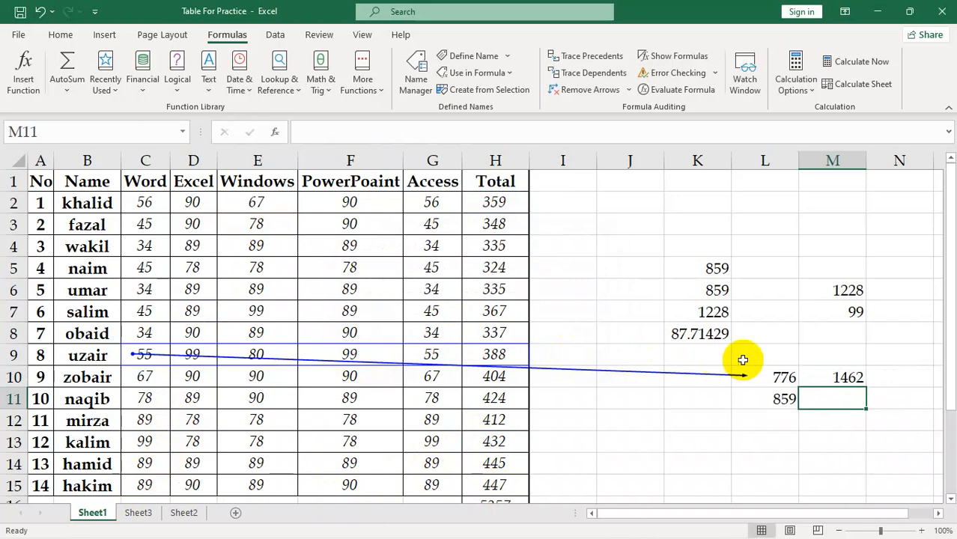
Trace the precedents of the formula in cell M10 and clear all tracer arrows from the sheet
{"action": "left_click", "coordinate": [822, 379]}
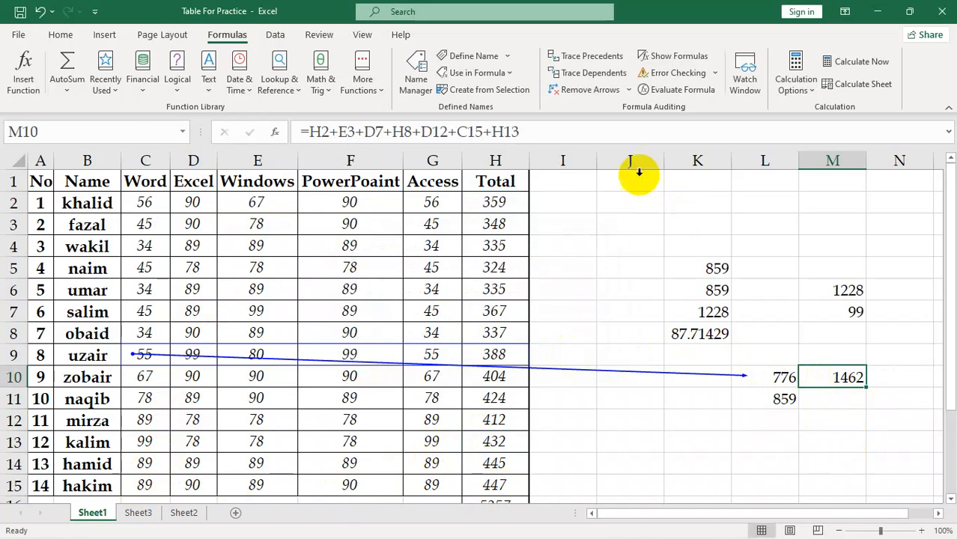
{"action": "left_click", "coordinate": [592, 60]}
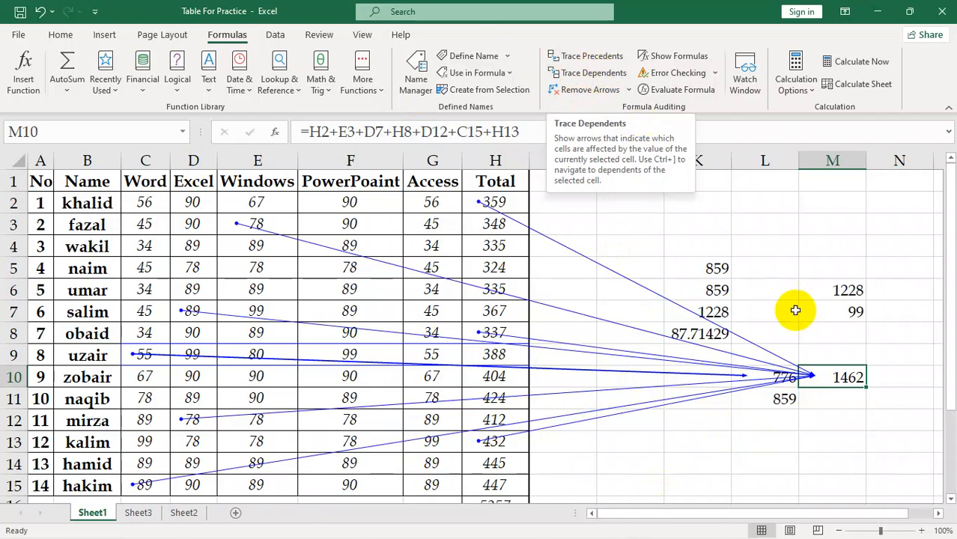
{"action": "left_click", "coordinate": [824, 421]}
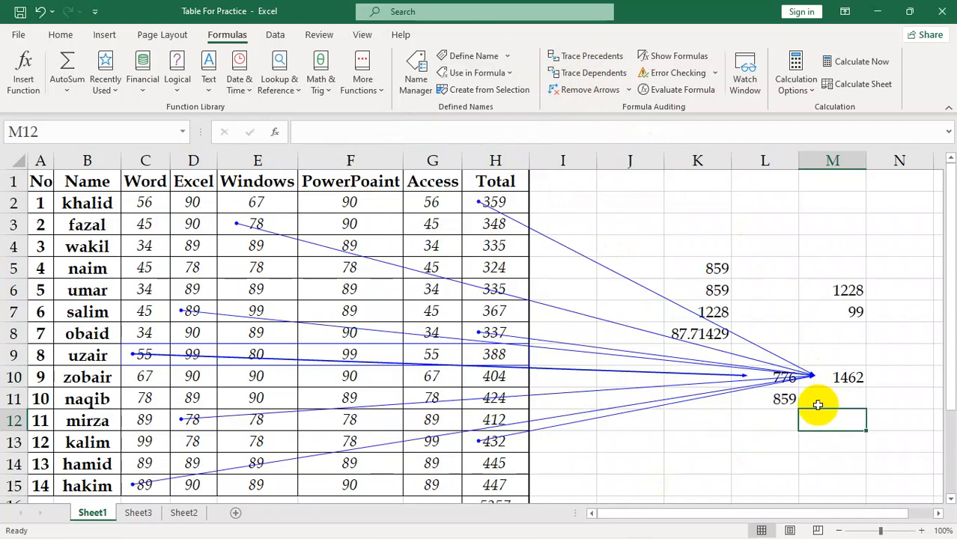
{"action": "left_click", "coordinate": [816, 376]}
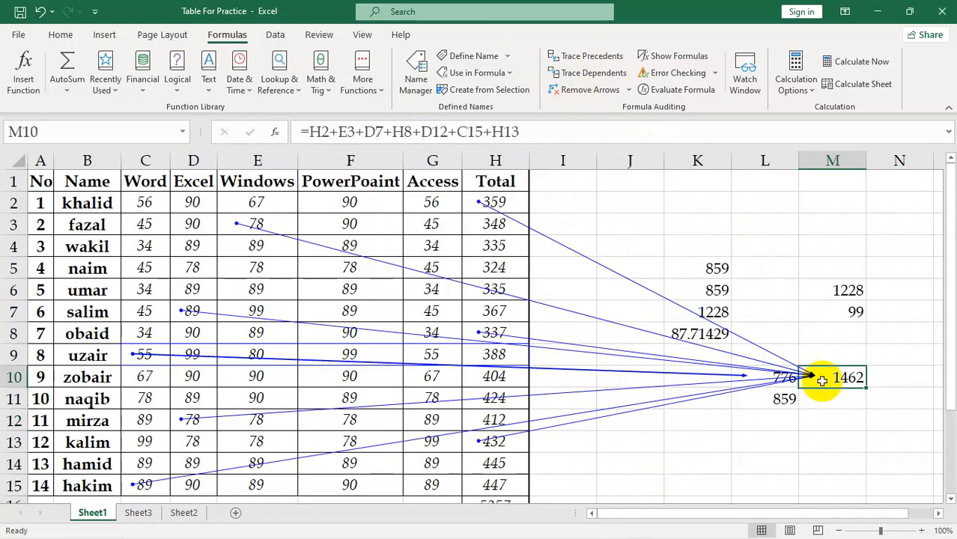
{"action": "left_click", "coordinate": [560, 90]}
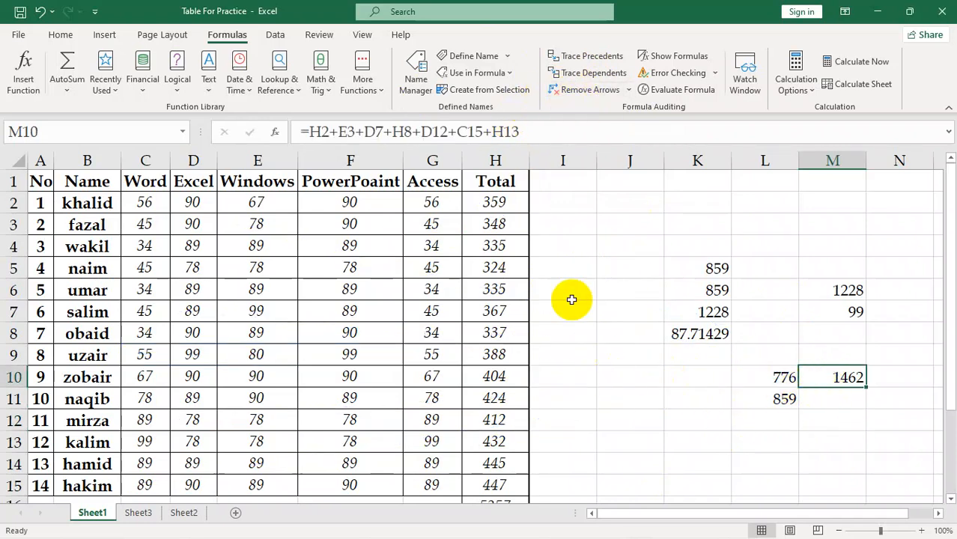
Review the cell references used in the formula in cell M10
{"action": "left_click", "coordinate": [516, 225]}
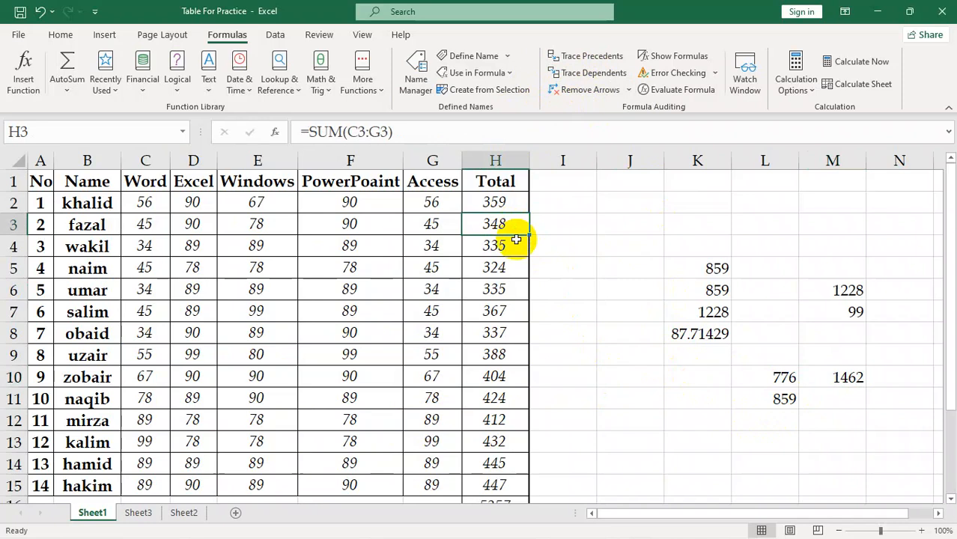
{"action": "left_click", "coordinate": [814, 373]}
{"action": "double_click", "coordinate": [814, 370]}
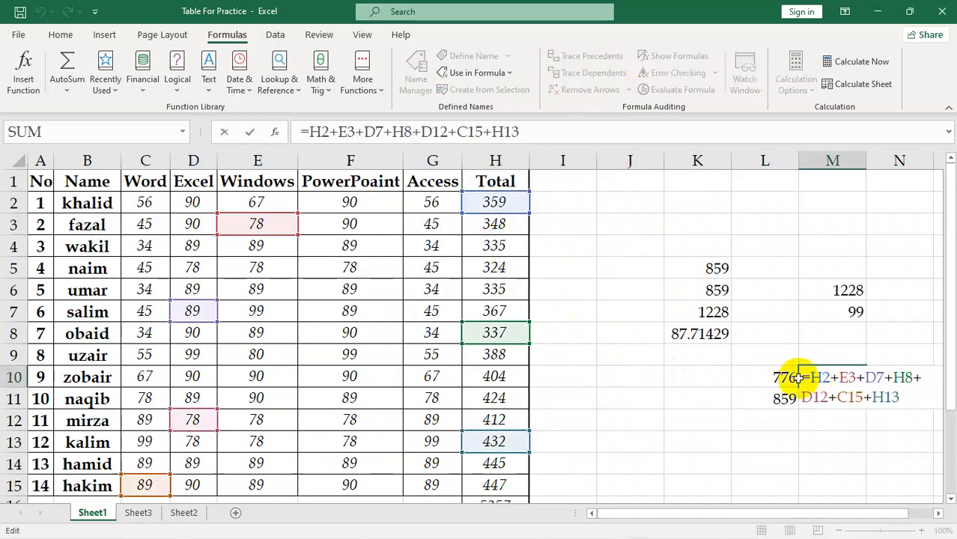
{"action": "key", "text": "Return"}
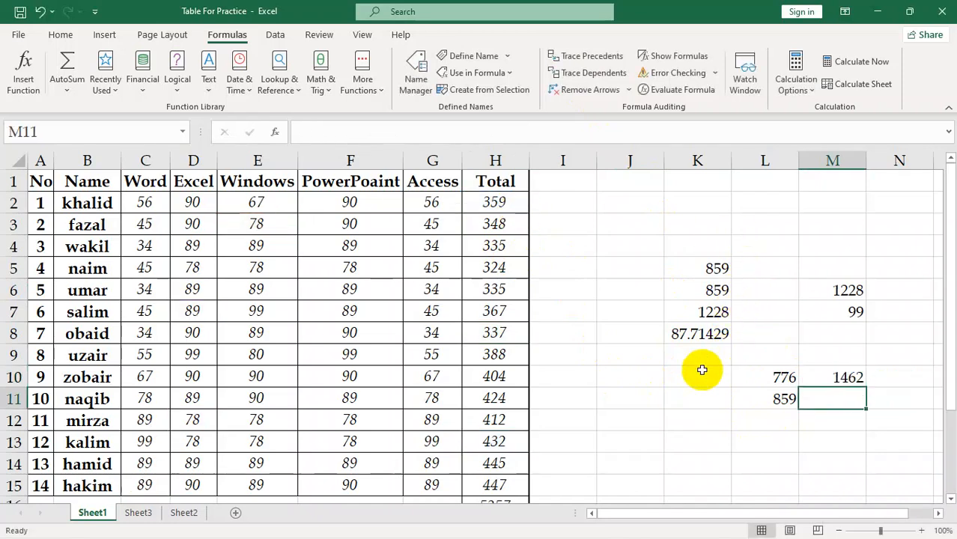
Trace the dependents of the total in cell H2 and try to remove precedent arrows from that cell
{"action": "left_click", "coordinate": [496, 204]}
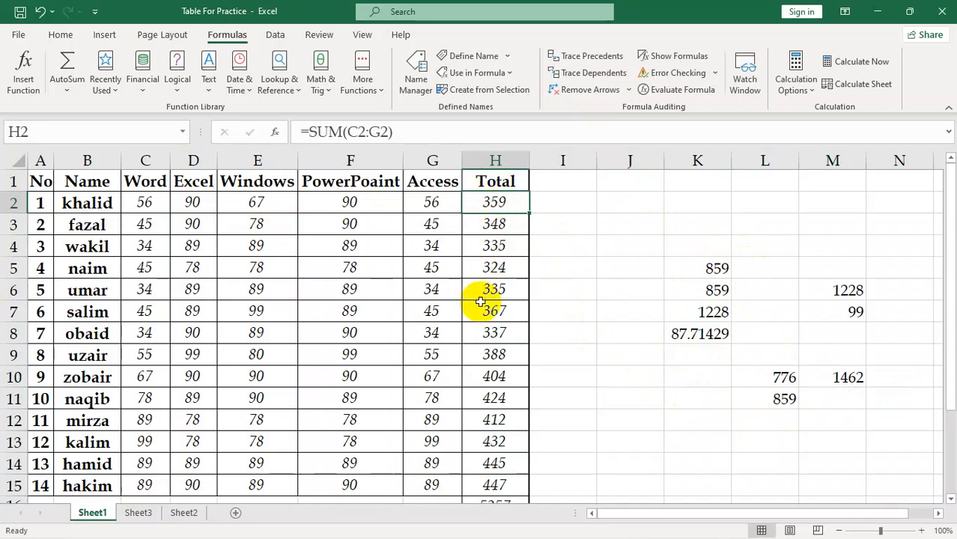
{"action": "left_click", "coordinate": [581, 75]}
{"action": "scroll", "coordinate": [529, 260], "scroll_direction": "down", "scroll_amount": 1}
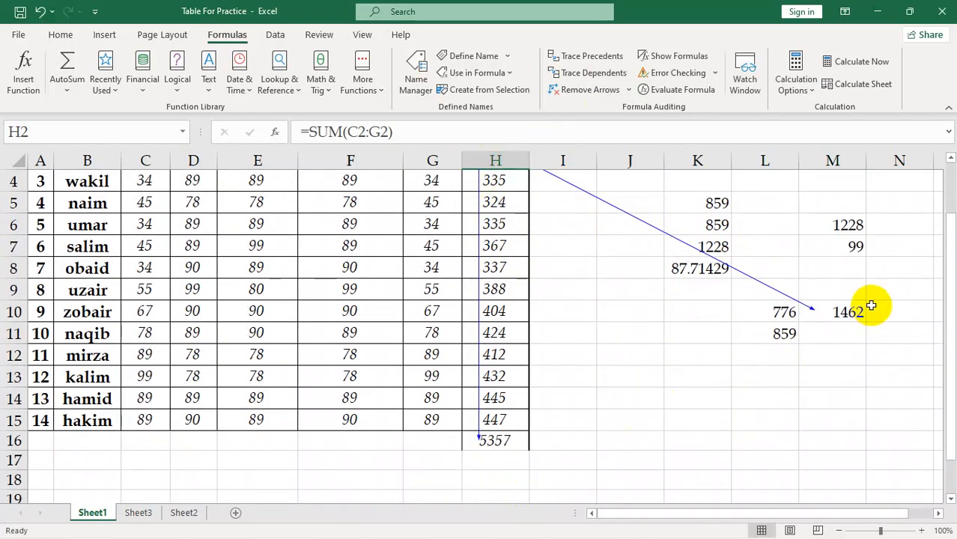
{"action": "scroll", "coordinate": [719, 410], "scroll_direction": "up", "scroll_amount": 1}
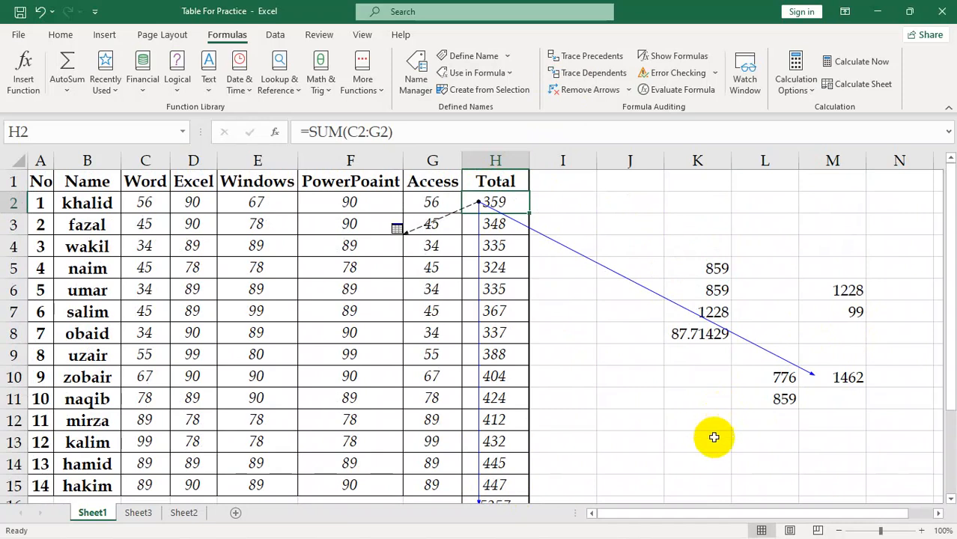
{"action": "left_click", "coordinate": [630, 90]}
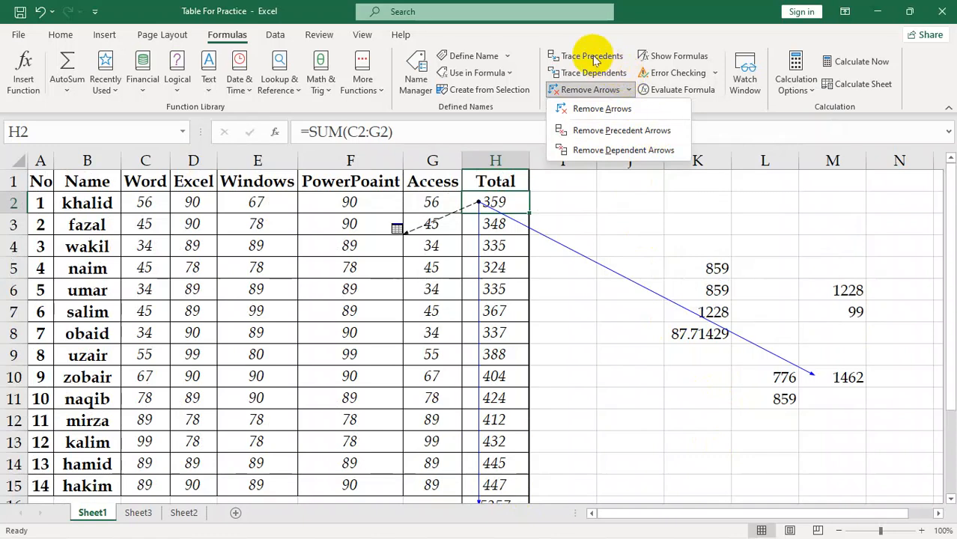
{"action": "left_click", "coordinate": [621, 130]}
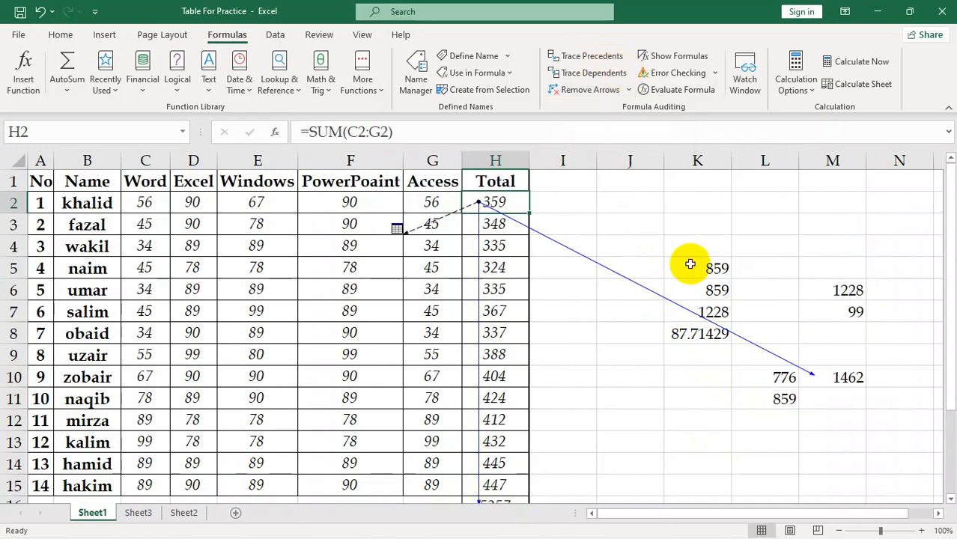
Trace the precedents of the formula in cell M10 and remove only its precedent arrows
{"action": "left_click", "coordinate": [831, 377]}
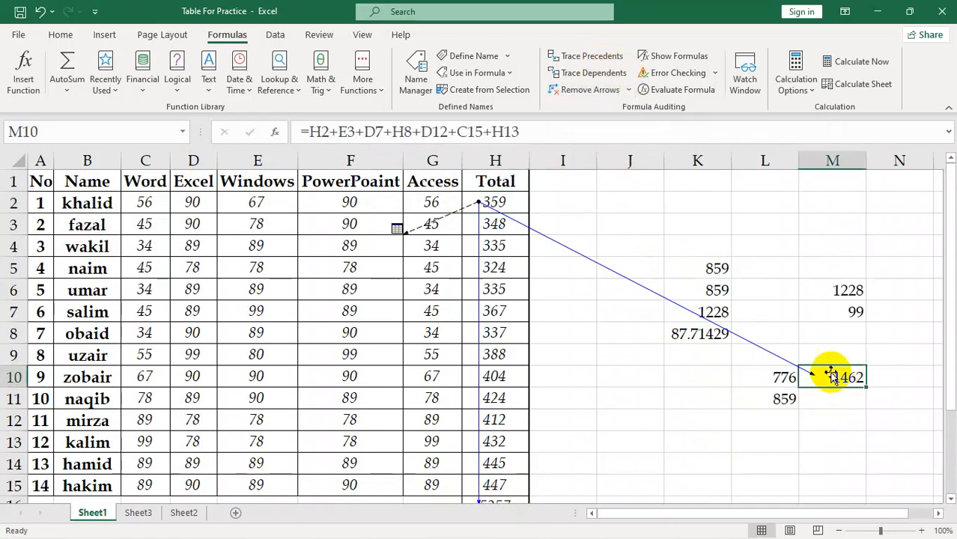
{"action": "left_click", "coordinate": [596, 60]}
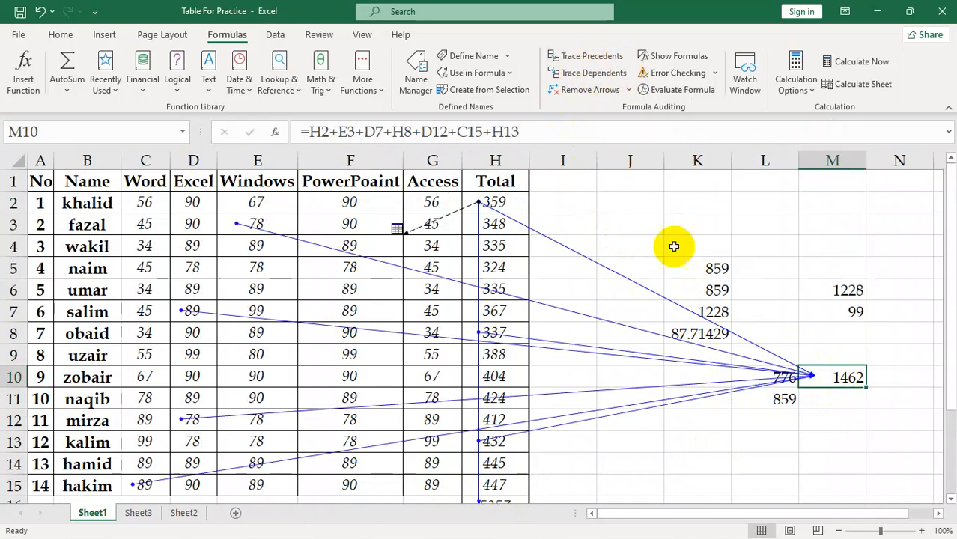
{"action": "left_click", "coordinate": [629, 90]}
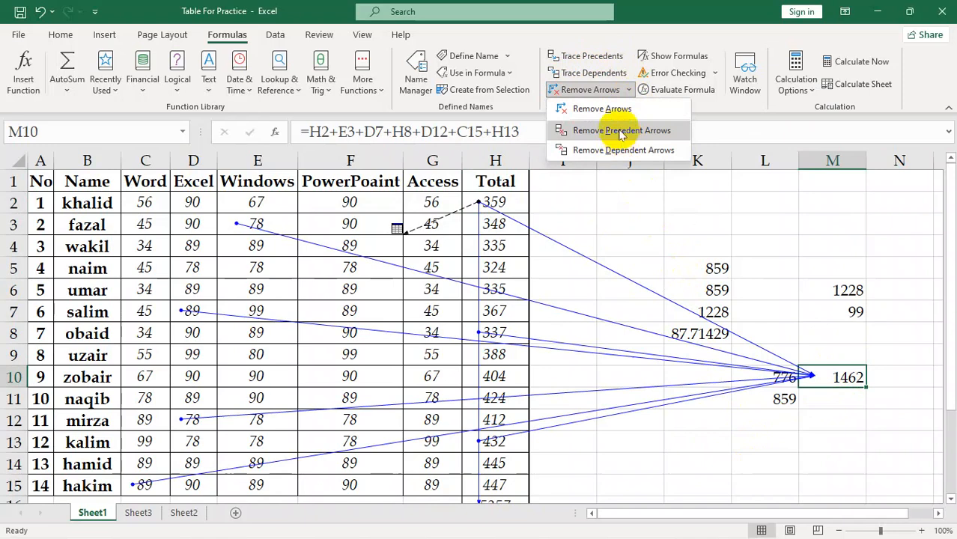
{"action": "left_click", "coordinate": [621, 132]}
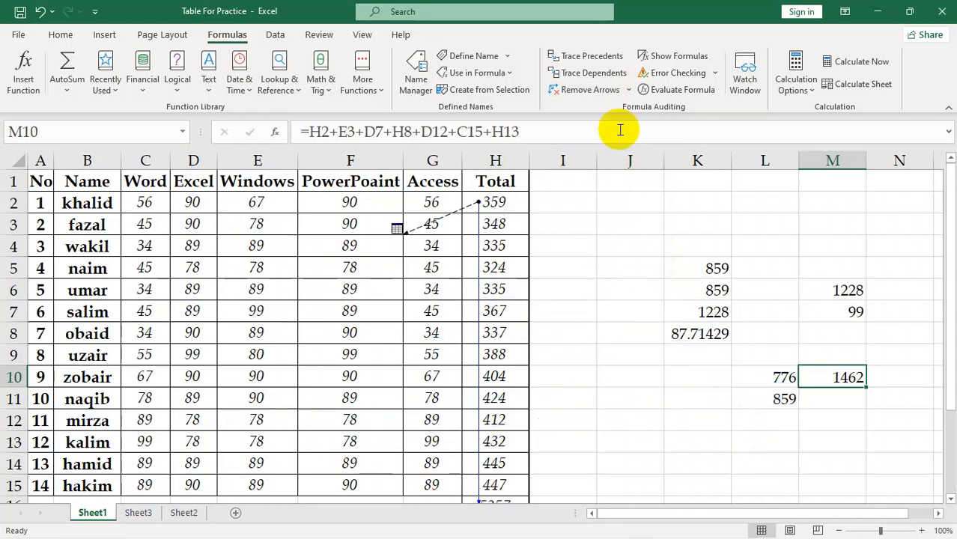
Try to remove the dependent arrows with cell M10 selected, checking the arrow down to cell H16
{"action": "left_click", "coordinate": [629, 90]}
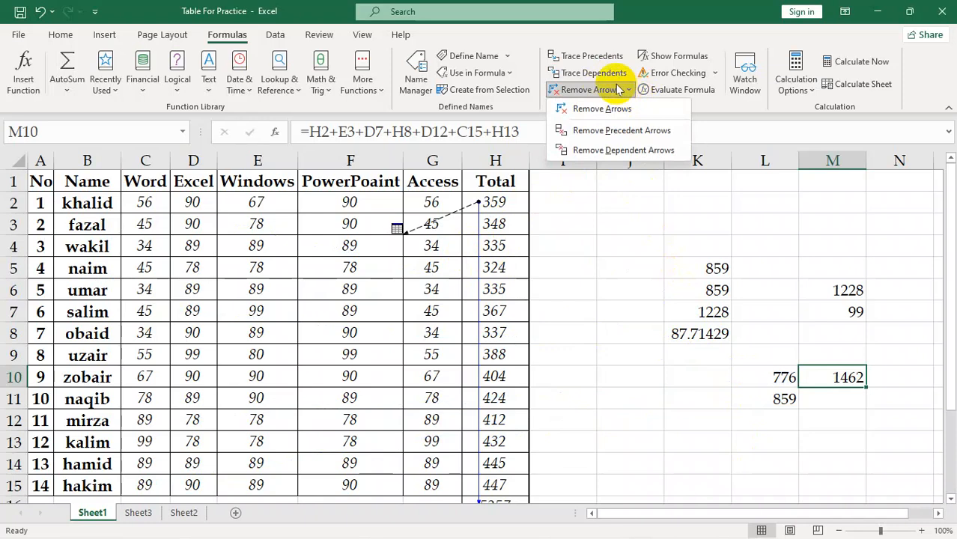
{"action": "left_click", "coordinate": [640, 157]}
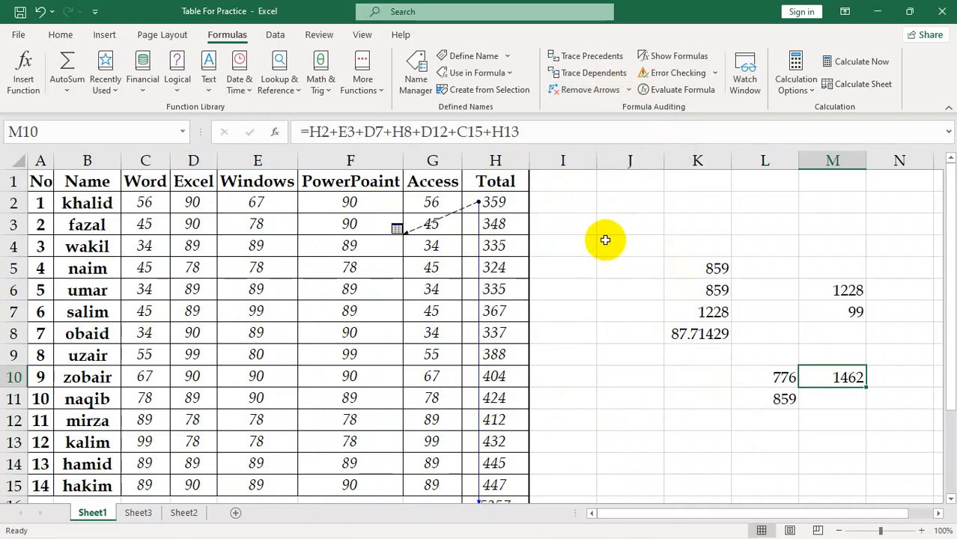
{"action": "scroll", "coordinate": [604, 239], "scroll_direction": "down", "scroll_amount": 3}
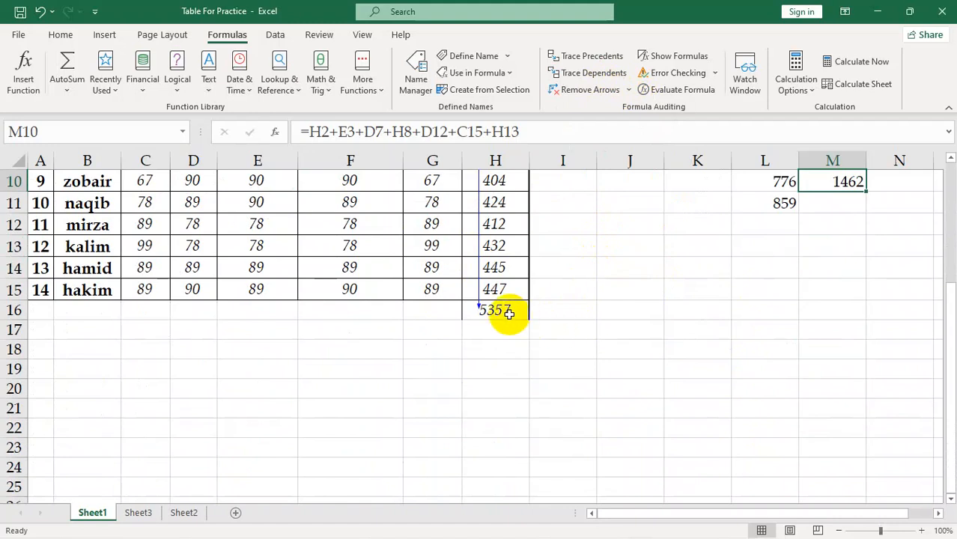
{"action": "scroll", "coordinate": [508, 313], "scroll_direction": "up", "scroll_amount": 3}
Remove the dependent arrows that start from cell H2
{"action": "left_click", "coordinate": [500, 208]}
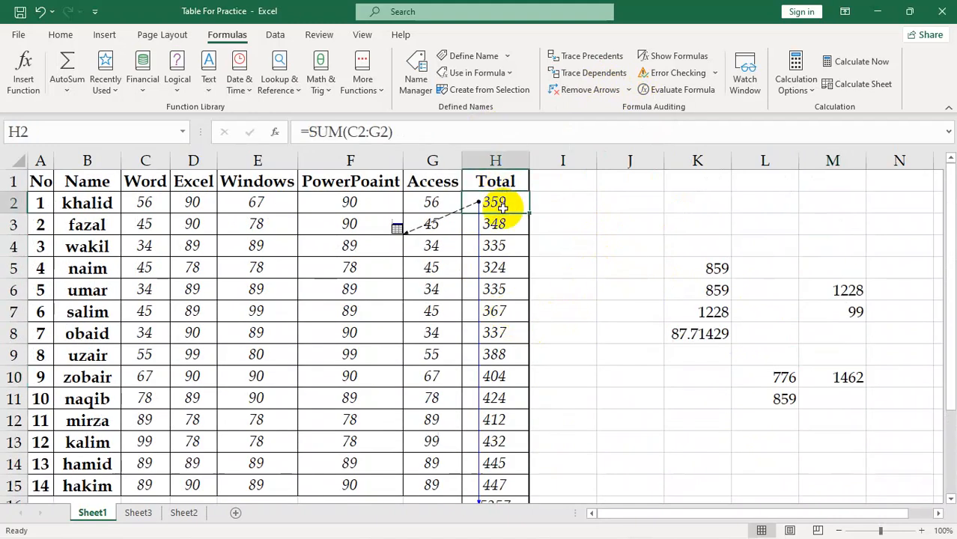
{"action": "left_click", "coordinate": [628, 90]}
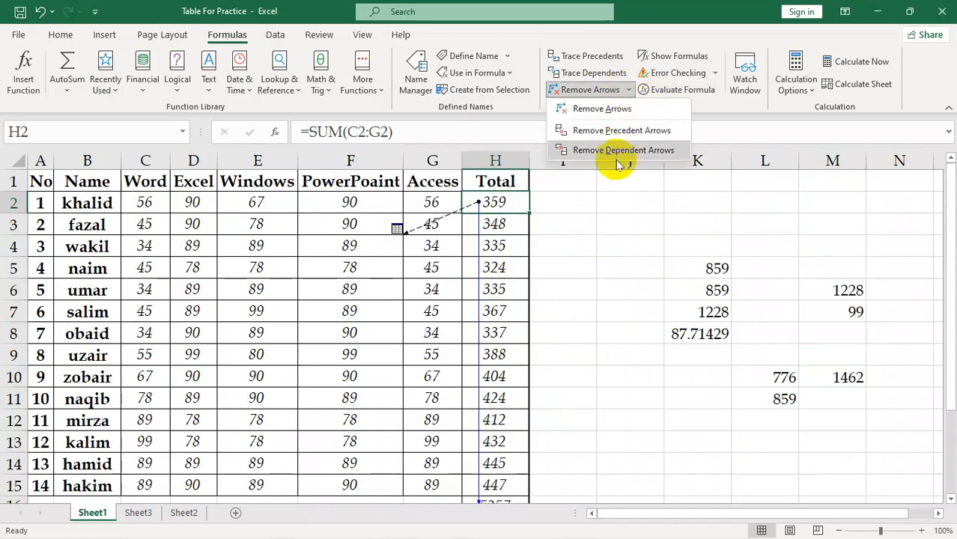
{"action": "left_click", "coordinate": [618, 151]}
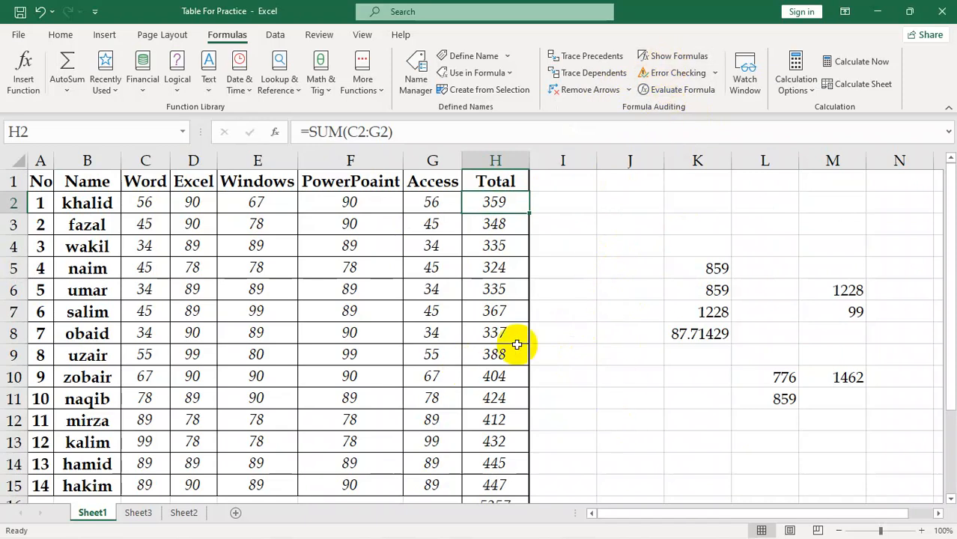
Review the formulas in cells H7, K8 and K7
{"action": "left_click", "coordinate": [536, 271]}
{"action": "left_click", "coordinate": [485, 315]}
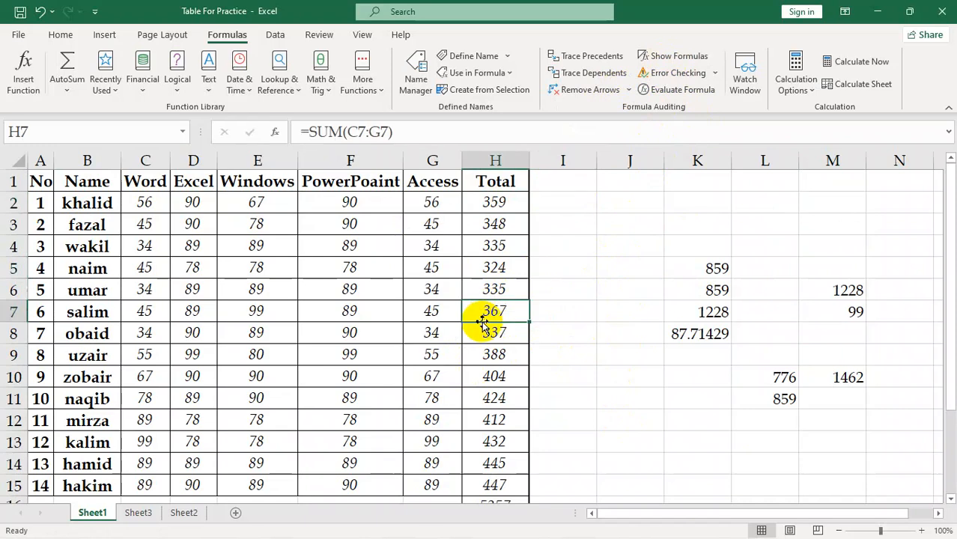
{"action": "left_click", "coordinate": [675, 341]}
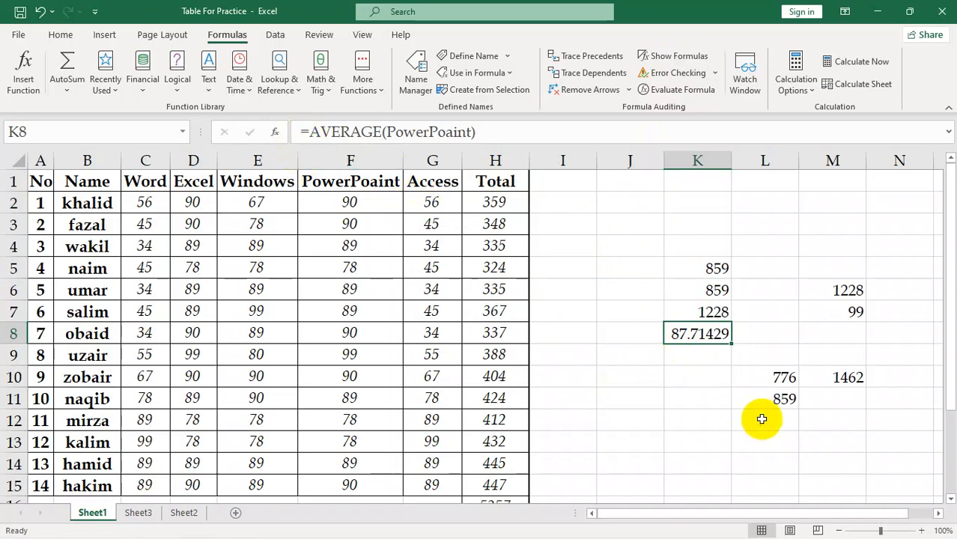
{"action": "left_click", "coordinate": [710, 307]}
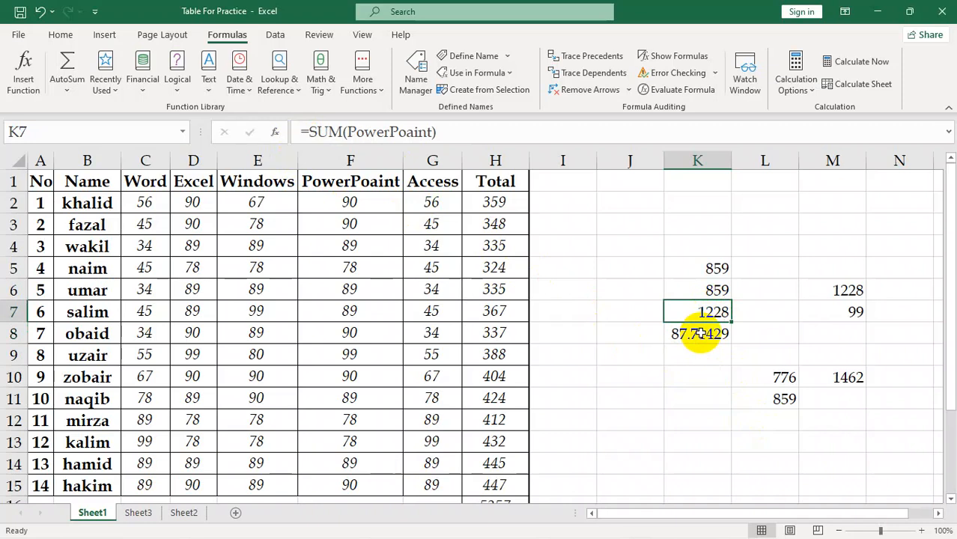
Show the formulas on Sheet1 to review those in columns H to M, and restore the display of results
{"action": "left_click", "coordinate": [668, 56]}
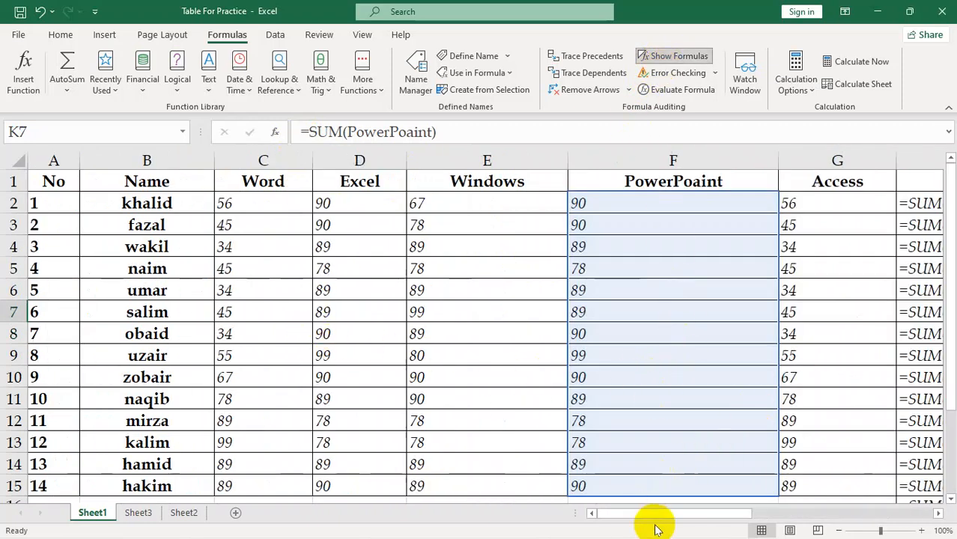
{"action": "left_click_drag", "start_coordinate": [676, 515], "coordinate": [829, 526]}
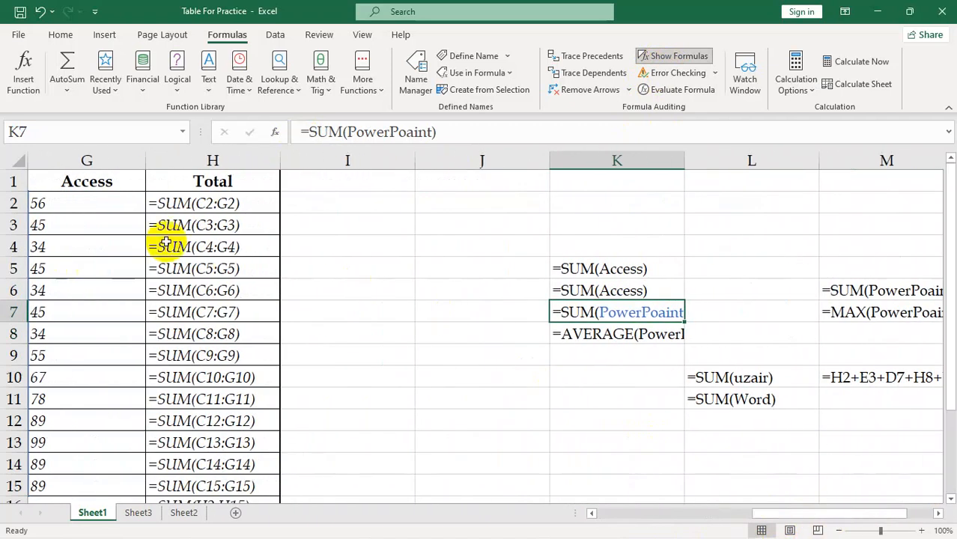
{"action": "left_click", "coordinate": [617, 421]}
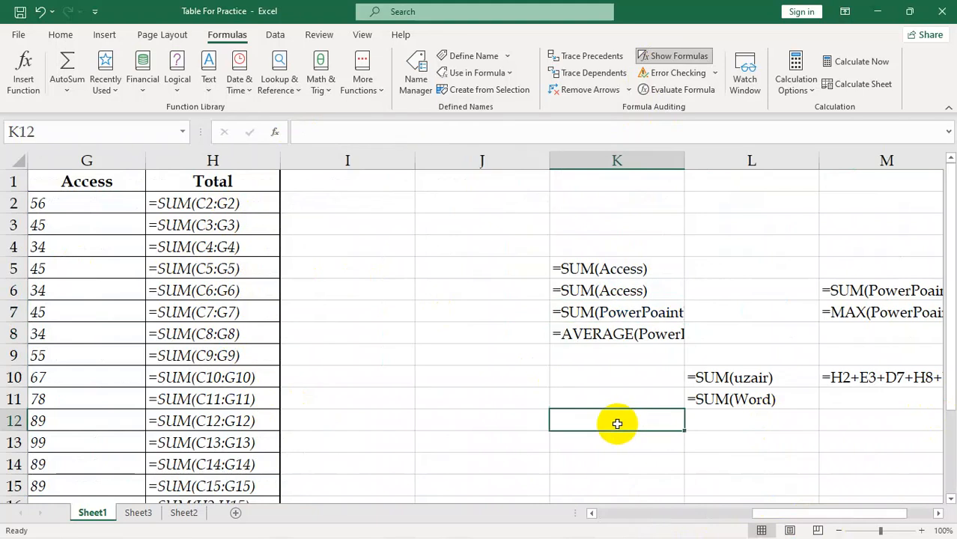
{"action": "double_click", "coordinate": [637, 306]}
{"action": "left_click", "coordinate": [616, 442]}
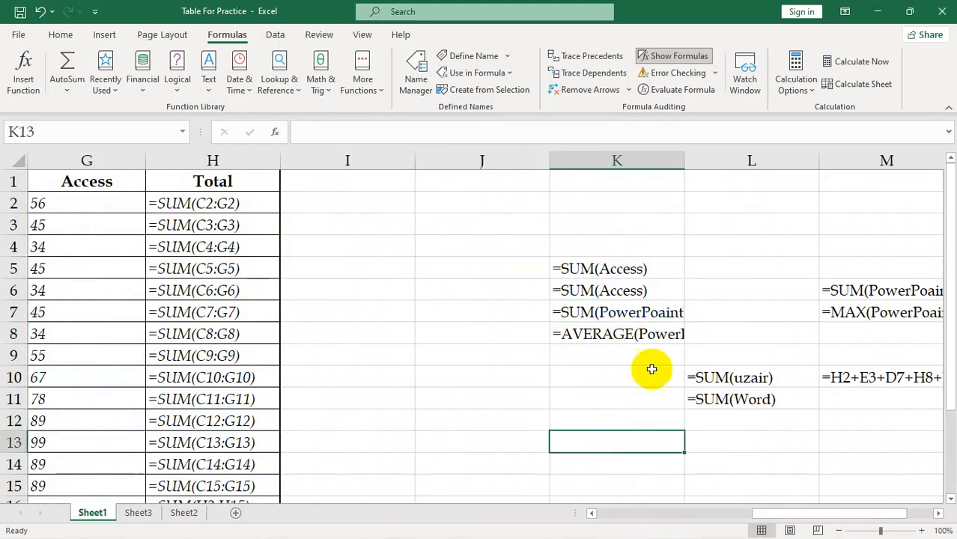
{"action": "left_click", "coordinate": [678, 58]}
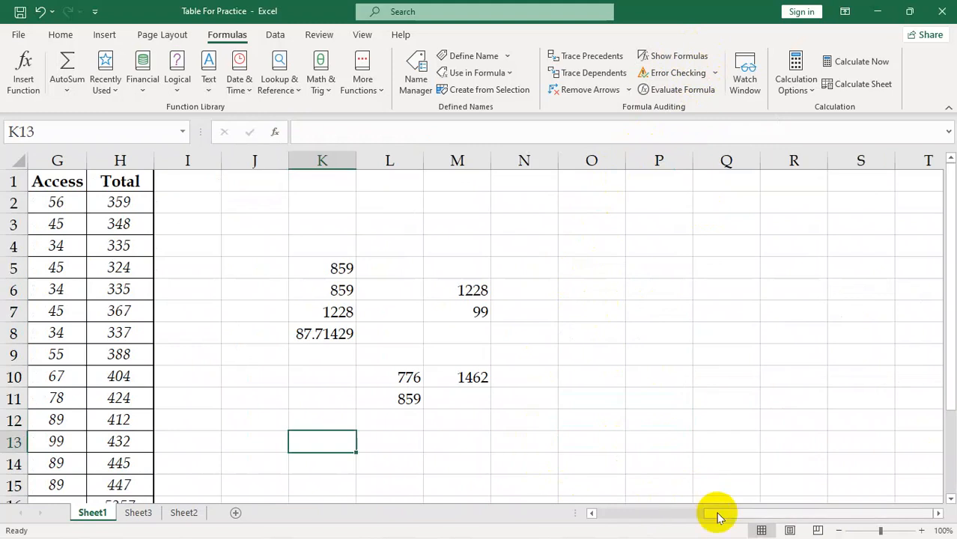
{"action": "left_click_drag", "start_coordinate": [726, 514], "coordinate": [708, 514]}
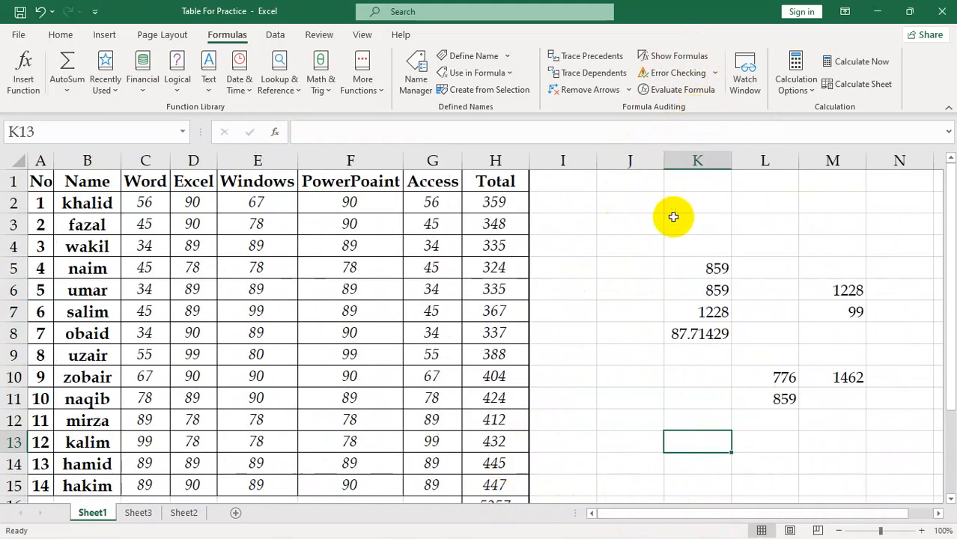
Enter the formula =B2+B4 in cell J2 to add two cells of the Name column
{"action": "left_click", "coordinate": [659, 263]}
{"action": "left_click", "coordinate": [631, 203]}
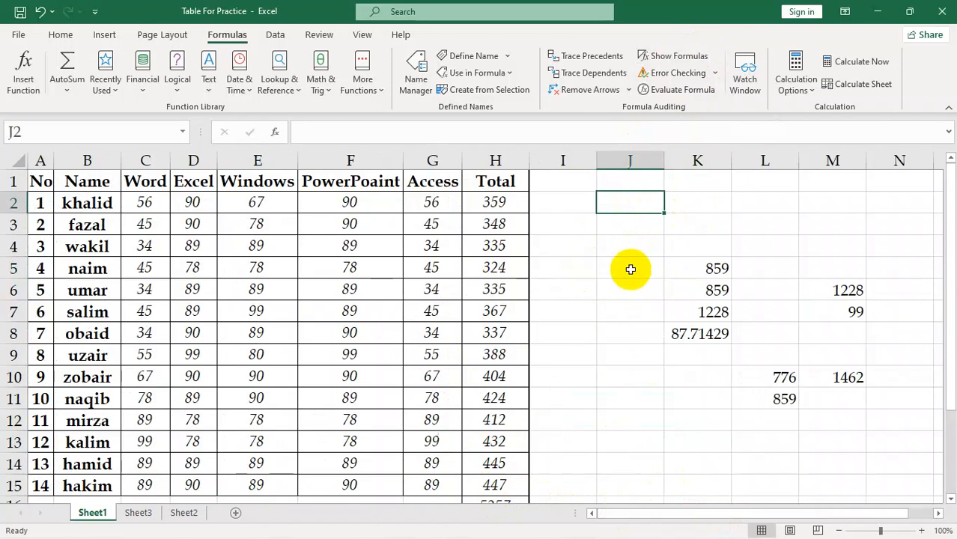
{"action": "type", "text": "="}
{"action": "left_click", "coordinate": [60, 204]}
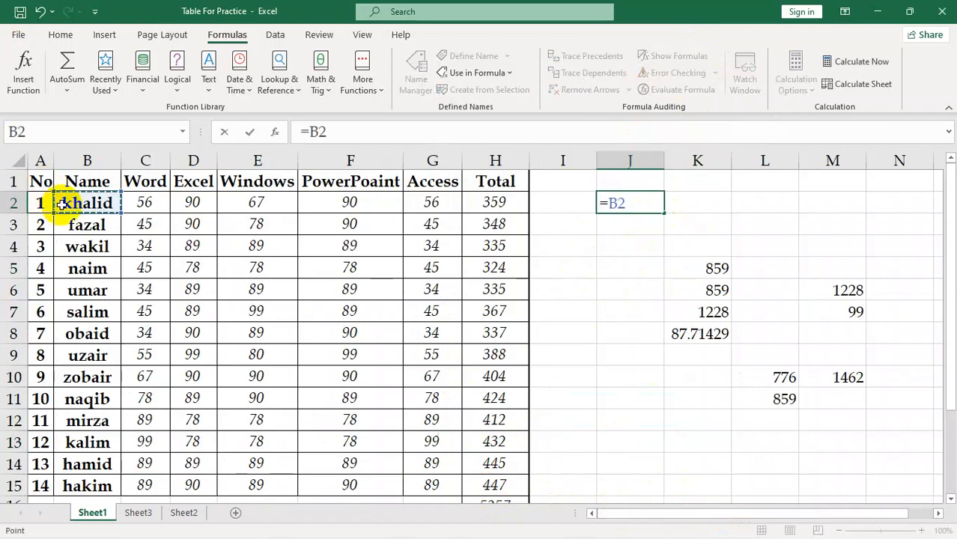
{"action": "type", "text": "+"}
{"action": "left_click", "coordinate": [78, 238]}
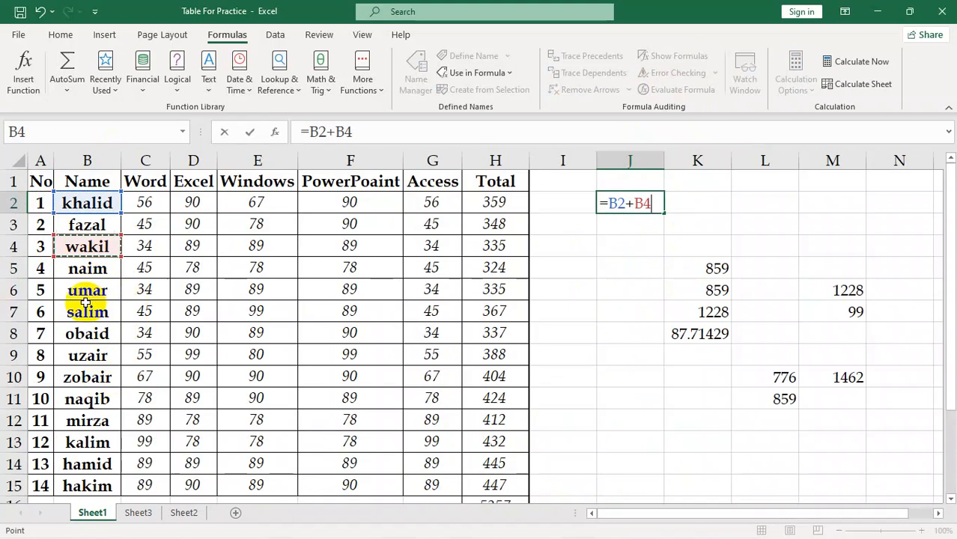
{"action": "key", "text": "Return"}
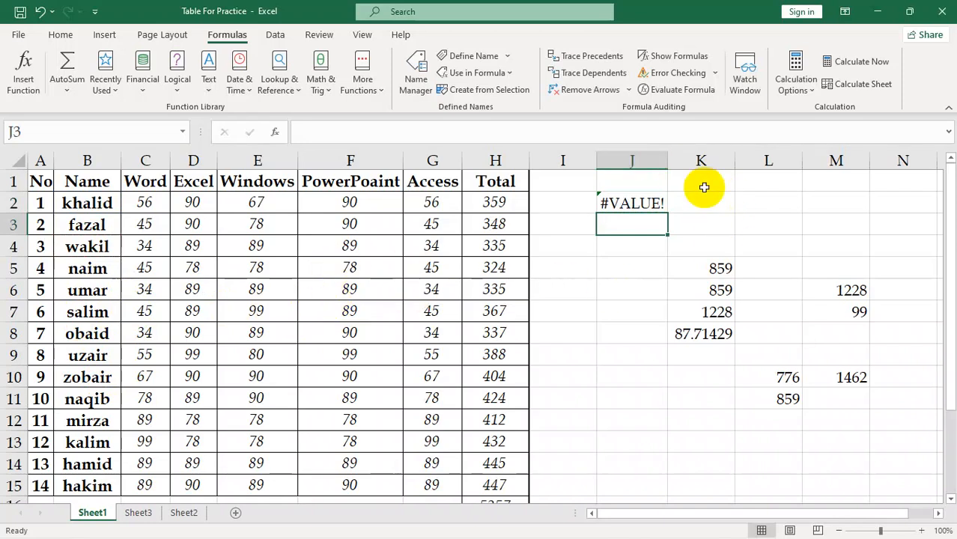
Run Error Checking on cell J2, consult the online help on its error and close the help page
{"action": "left_click", "coordinate": [625, 208]}
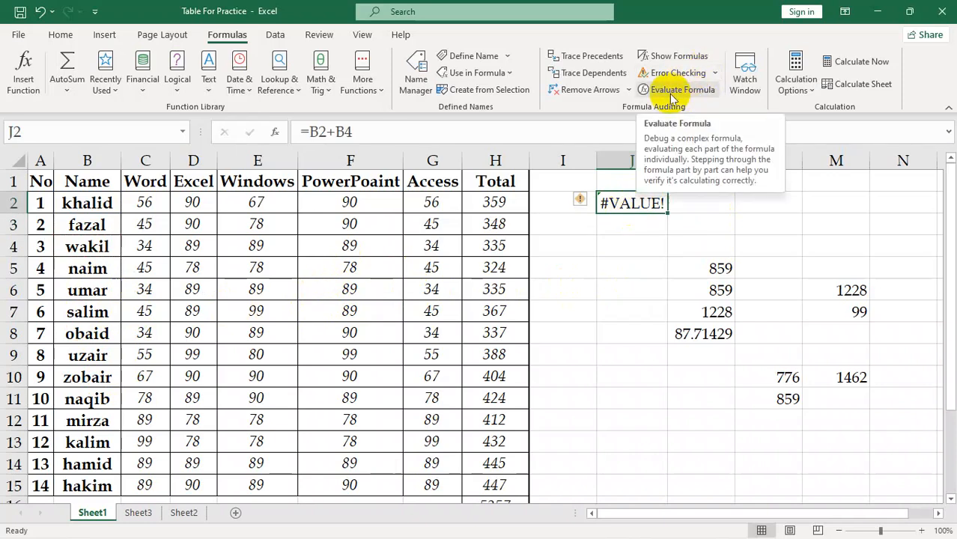
{"action": "left_click", "coordinate": [701, 76]}
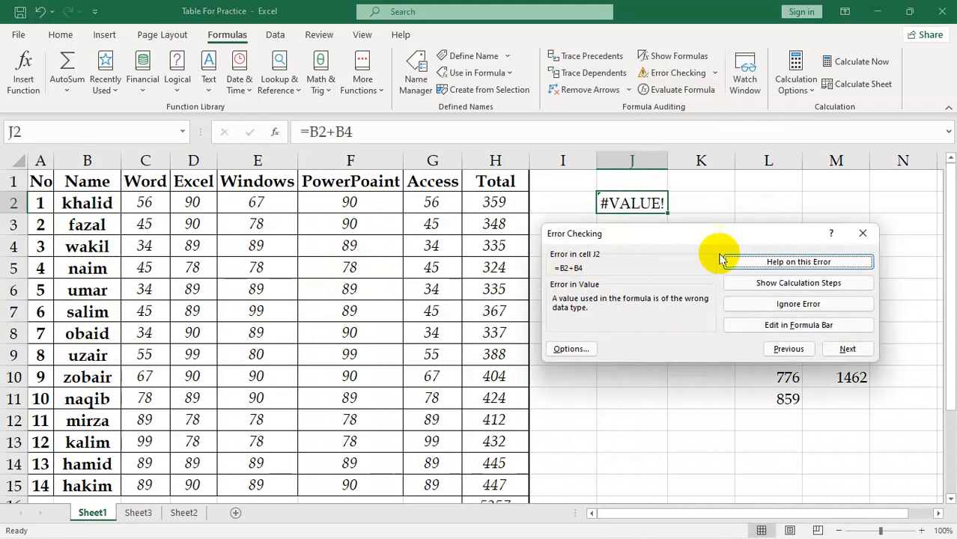
{"action": "left_click", "coordinate": [823, 268]}
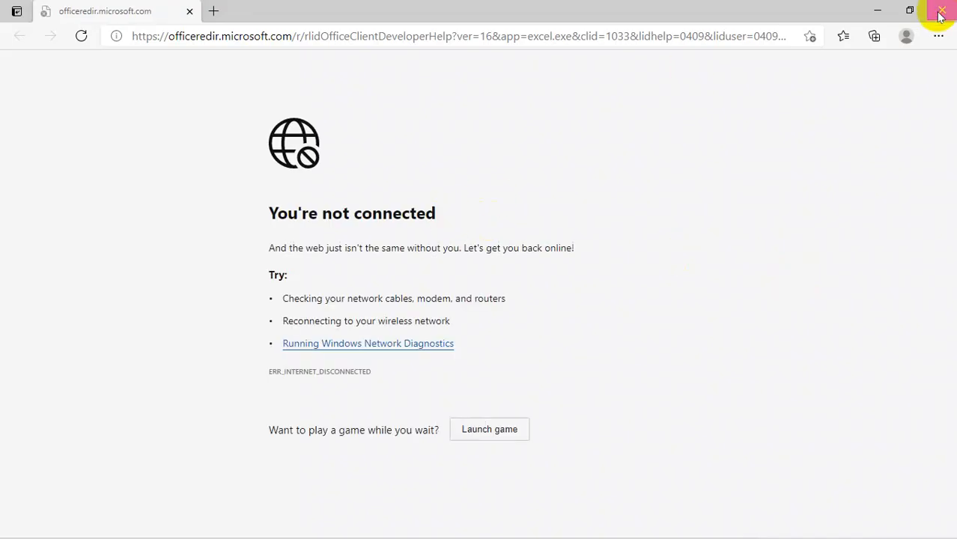
{"action": "left_click", "coordinate": [940, 12]}
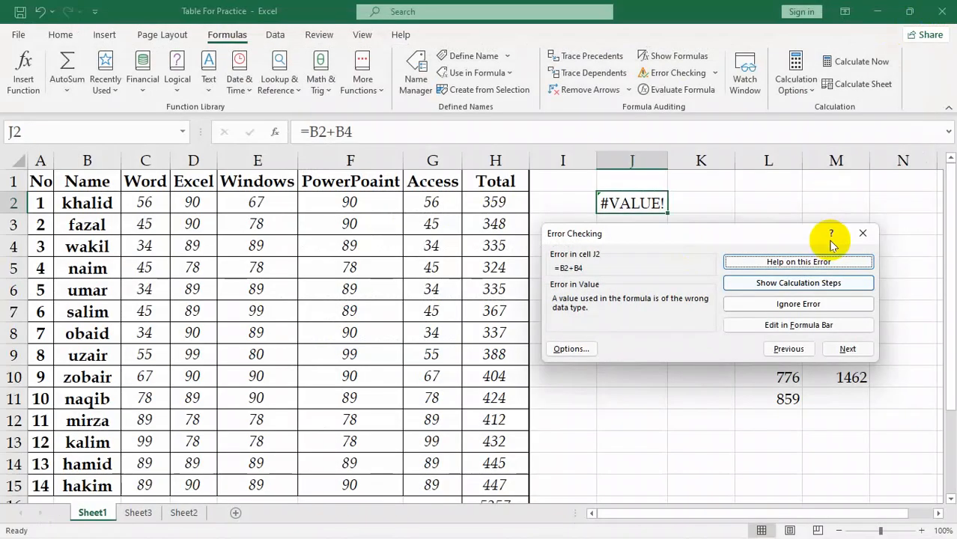
Examine the calculation steps of J2 from the error check, restarting the evaluation and stepping into and out of B4
{"action": "left_click", "coordinate": [809, 292]}
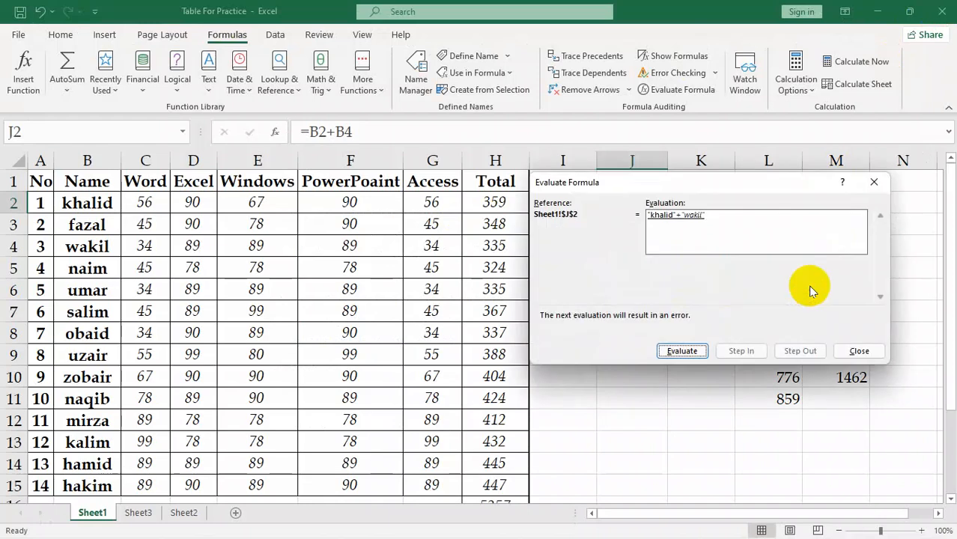
{"action": "left_click_drag", "start_coordinate": [738, 187], "coordinate": [390, 240]}
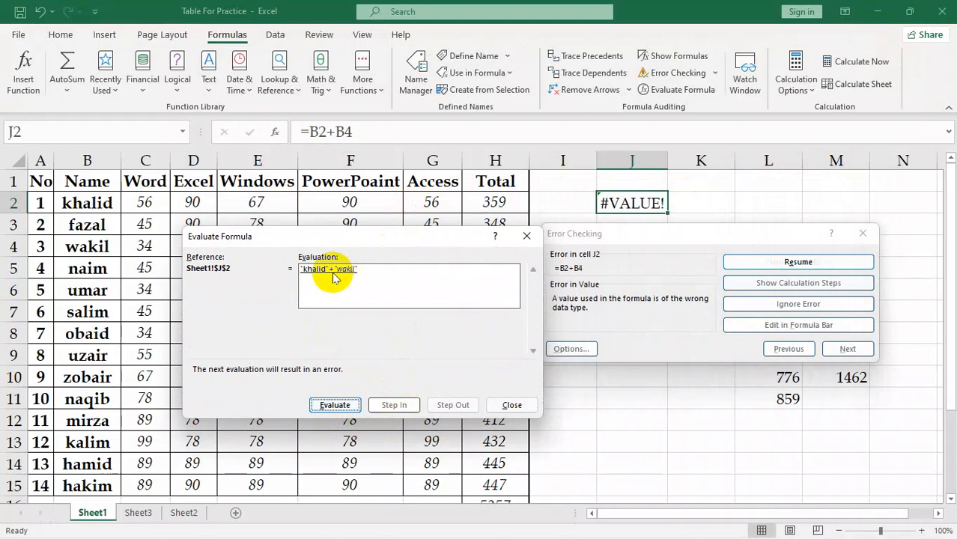
{"action": "left_click", "coordinate": [337, 407]}
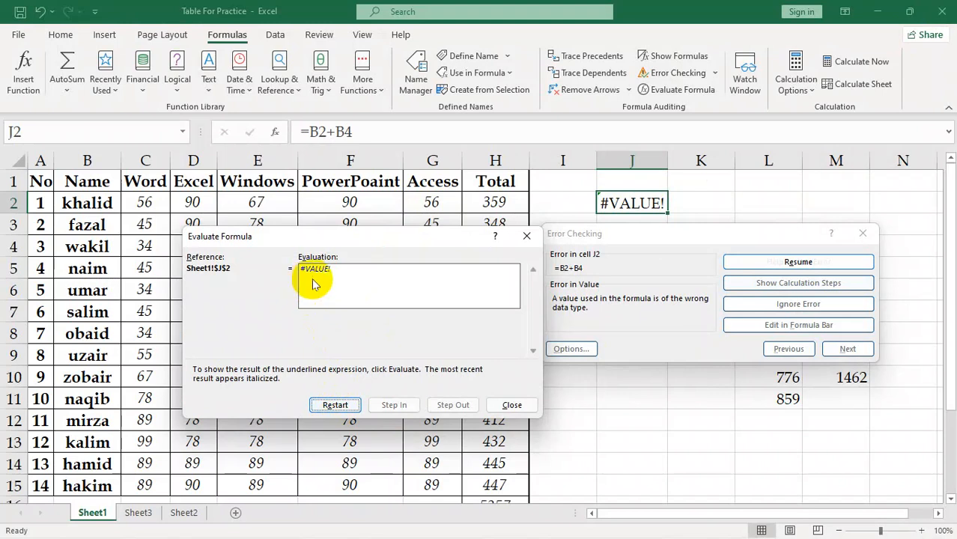
{"action": "left_click", "coordinate": [335, 405]}
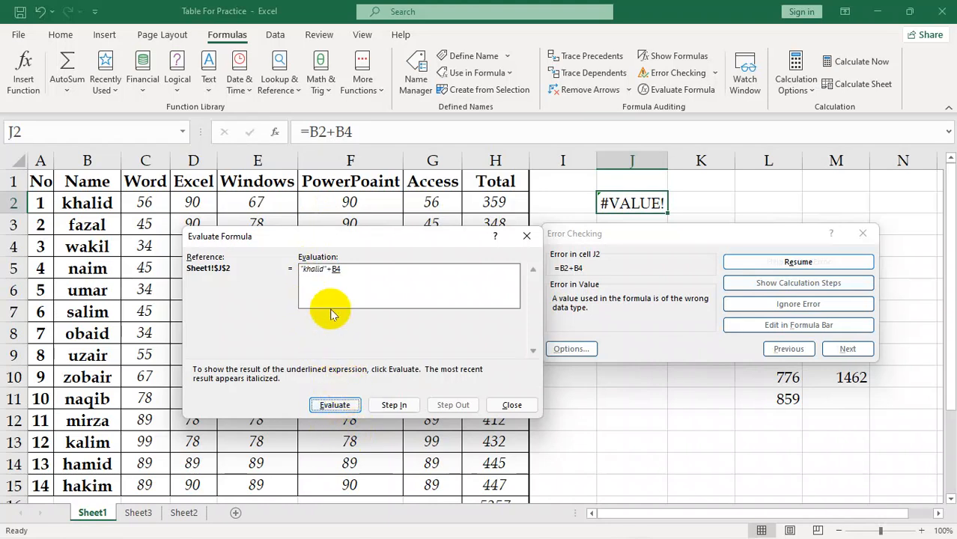
{"action": "left_click", "coordinate": [391, 406]}
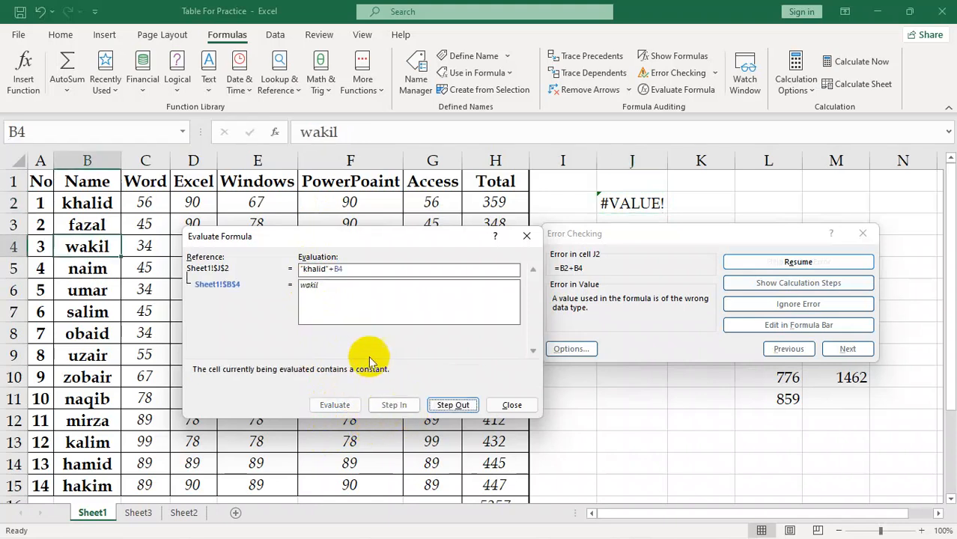
{"action": "left_click", "coordinate": [453, 408]}
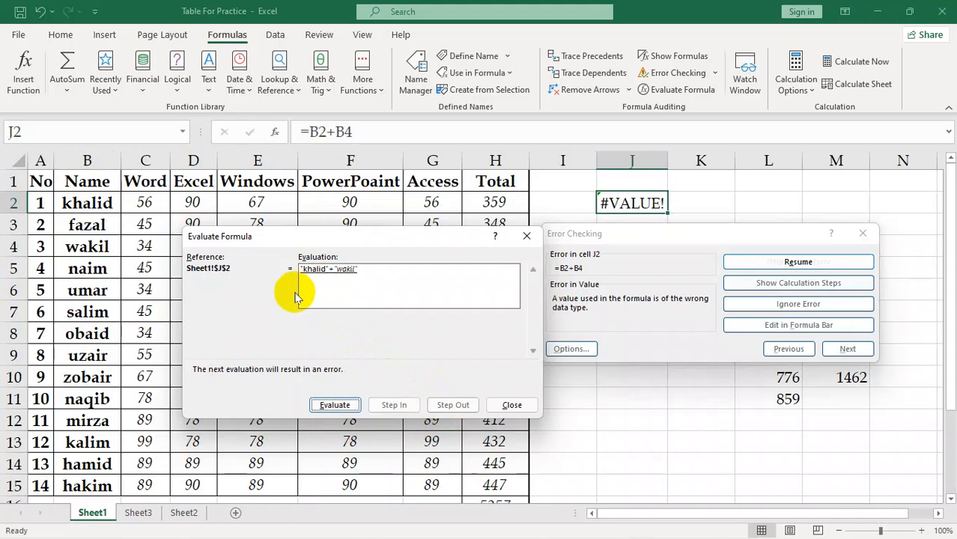
{"action": "left_click", "coordinate": [513, 406]}
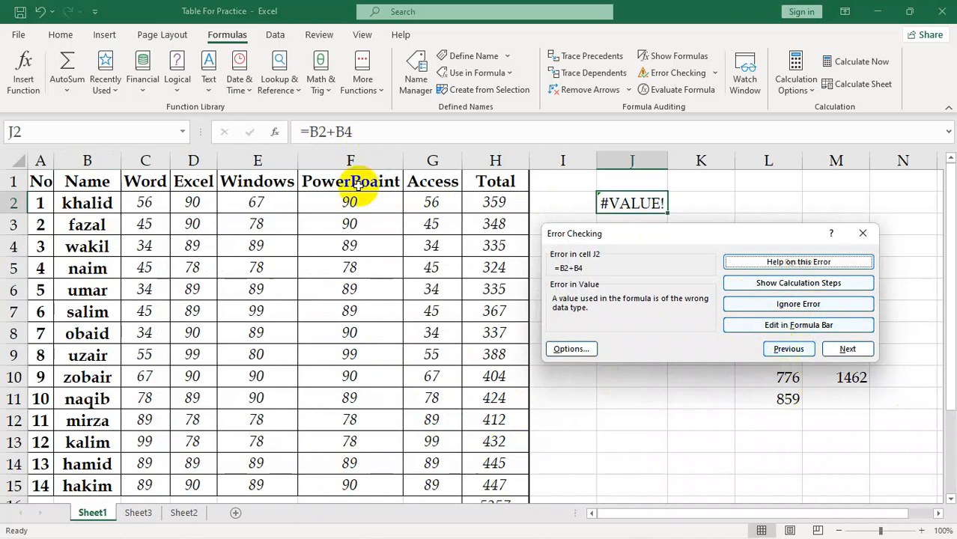
Open the formula of J2 for editing from the error check, close the check and leave the editing
{"action": "left_click", "coordinate": [797, 333]}
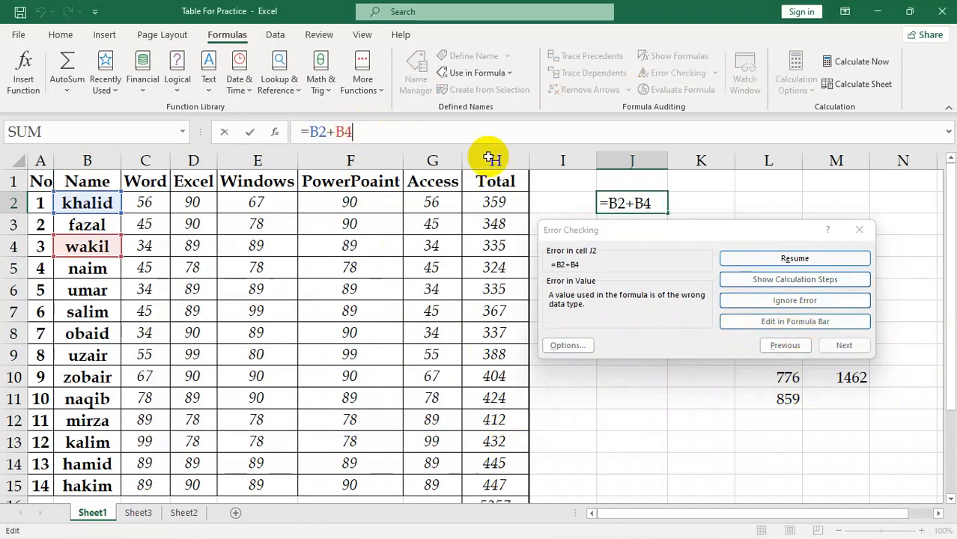
{"action": "left_click", "coordinate": [859, 229]}
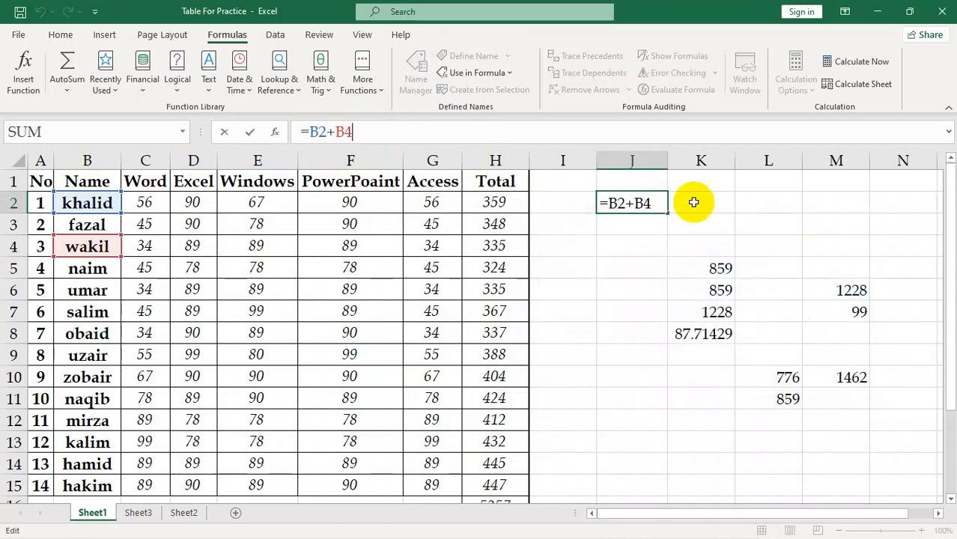
{"action": "left_click", "coordinate": [616, 330]}
Evaluate the formula in cell J2, stepping into and out of its B2 reference, and close the evaluation
{"action": "left_click", "coordinate": [629, 203]}
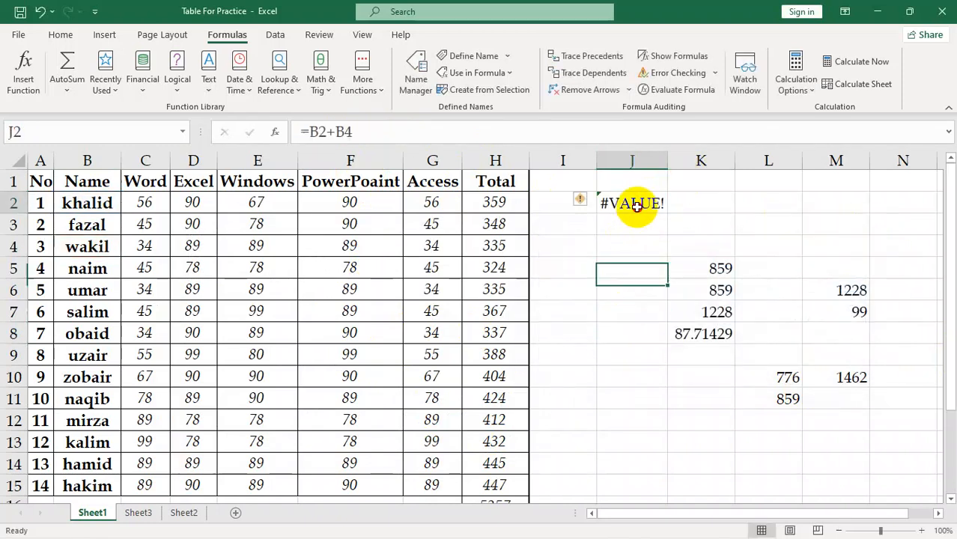
{"action": "left_click", "coordinate": [674, 91]}
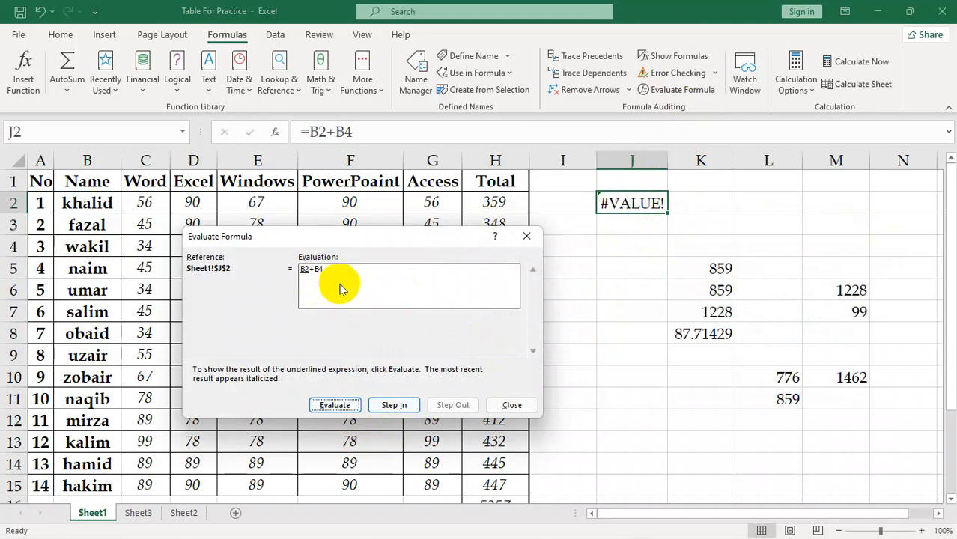
{"action": "left_click", "coordinate": [393, 404]}
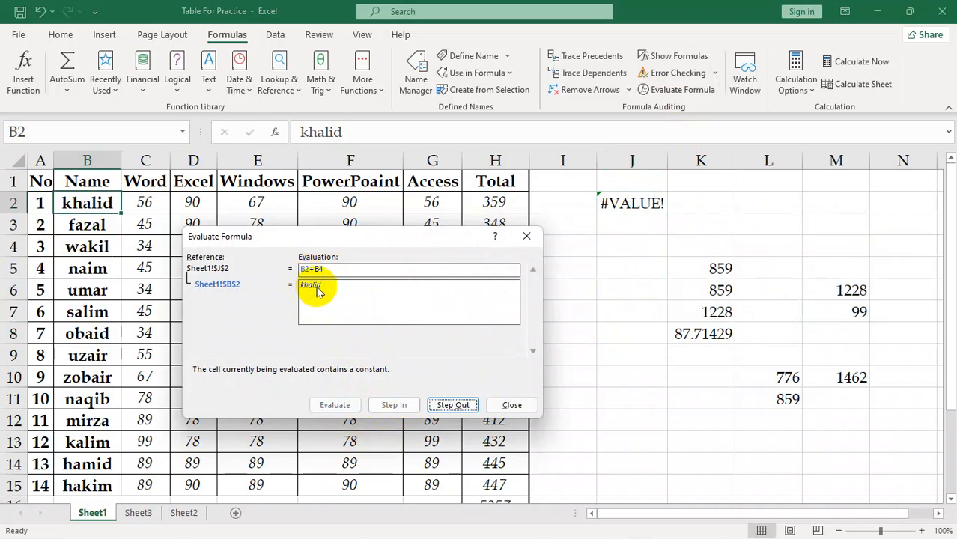
{"action": "left_click", "coordinate": [453, 406]}
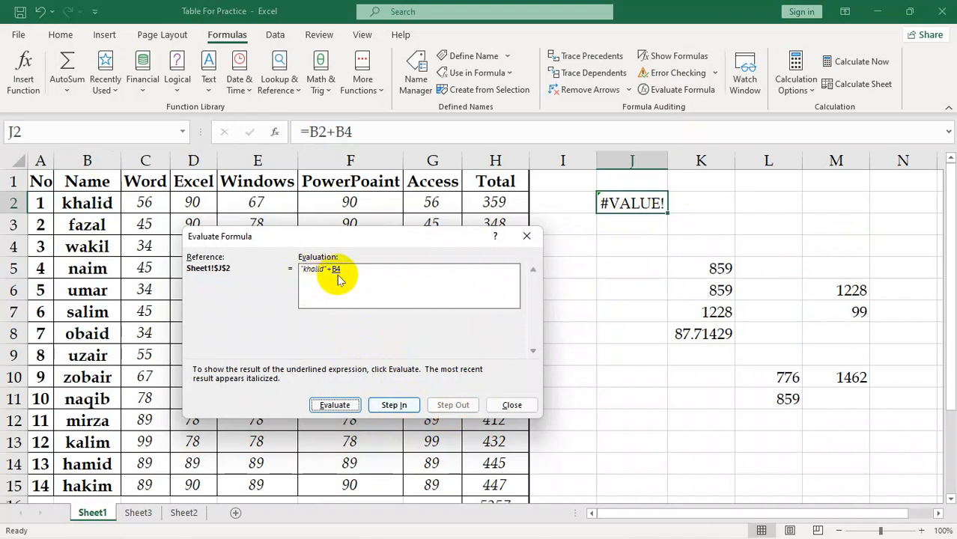
{"action": "left_click", "coordinate": [512, 405]}
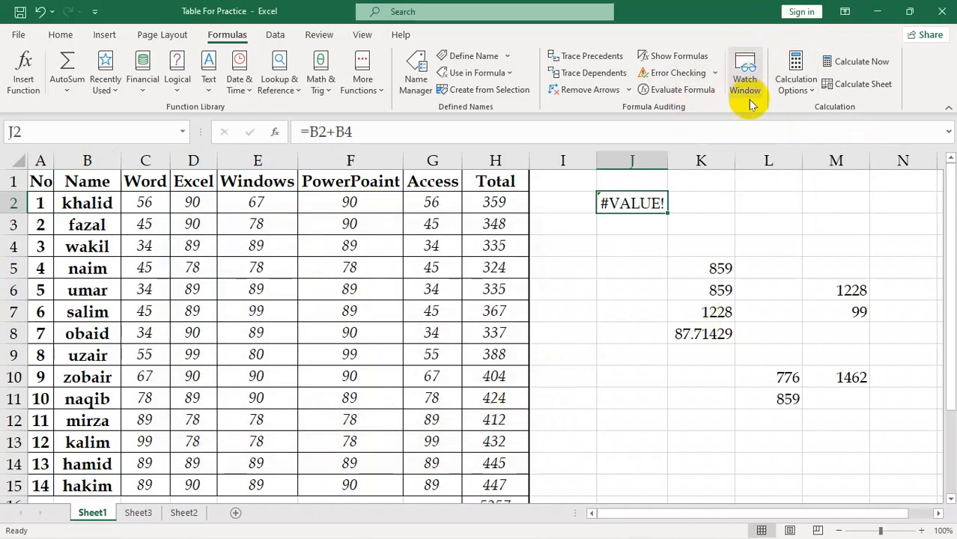
Add the table range A1:H15 on Sheet1 to the Watch Window and move the window clear of the table
{"action": "left_click", "coordinate": [636, 352]}
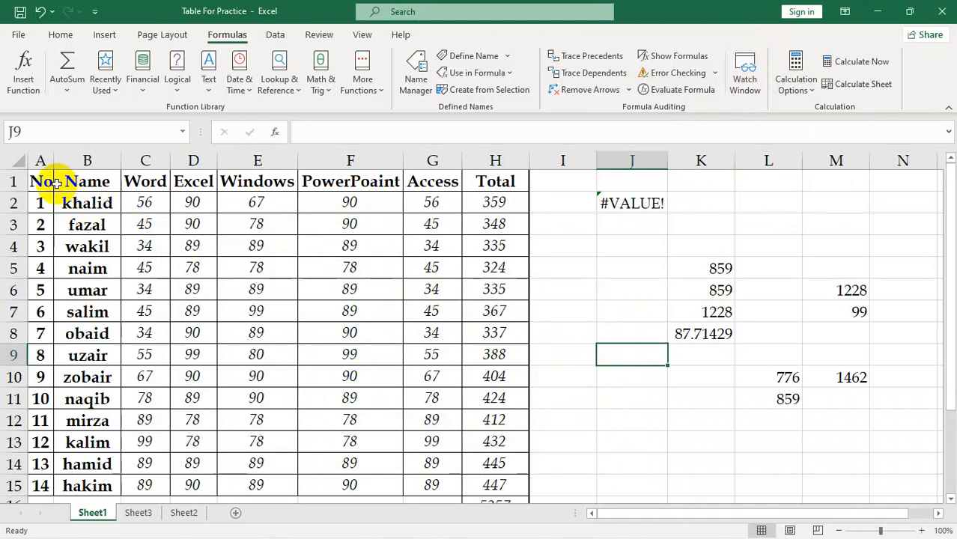
{"action": "left_click_drag", "start_coordinate": [46, 182], "coordinate": [494, 442]}
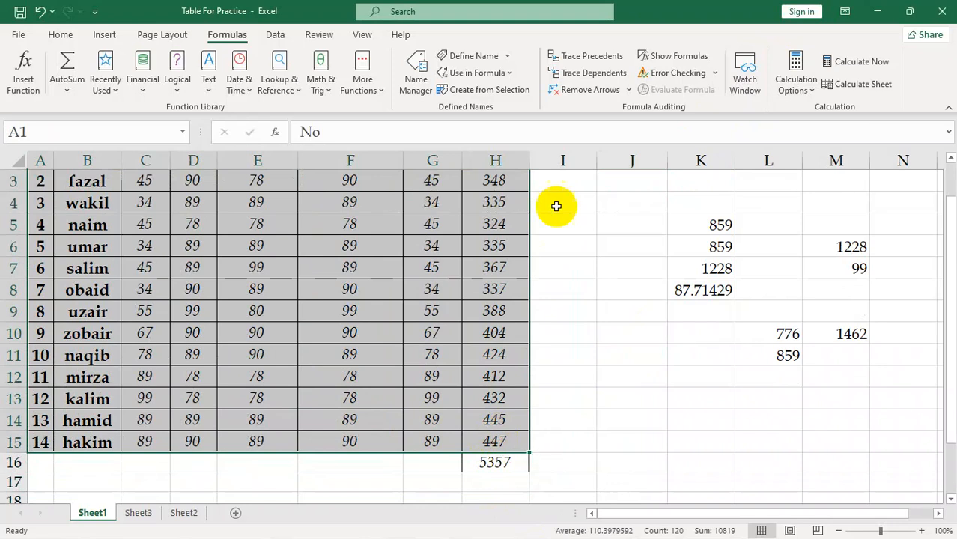
{"action": "left_click", "coordinate": [745, 78]}
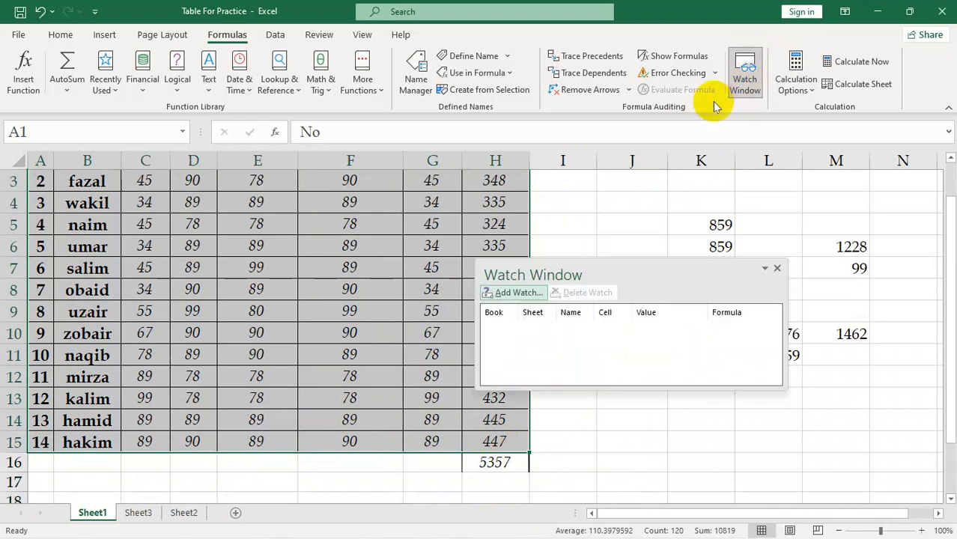
{"action": "left_click", "coordinate": [517, 293]}
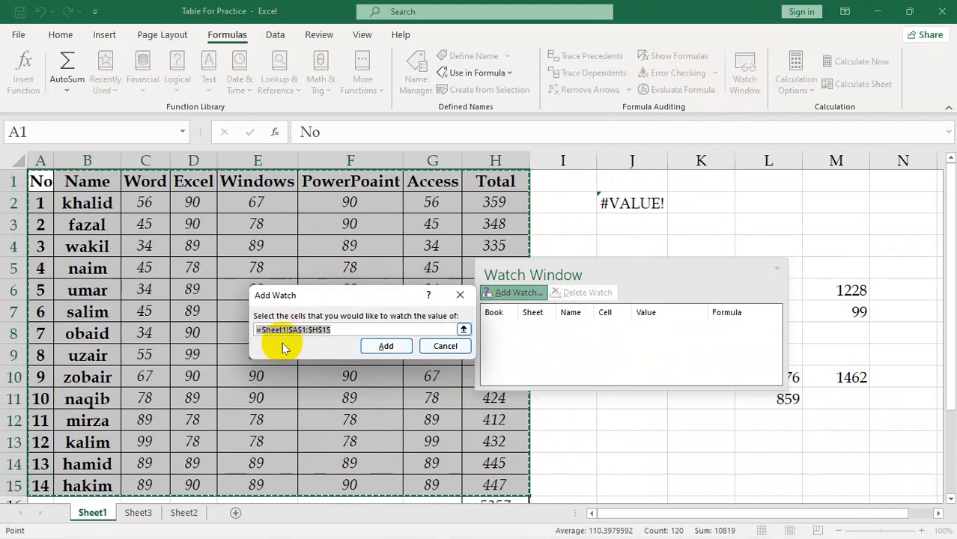
{"action": "left_click", "coordinate": [388, 351]}
{"action": "left_click", "coordinate": [386, 346]}
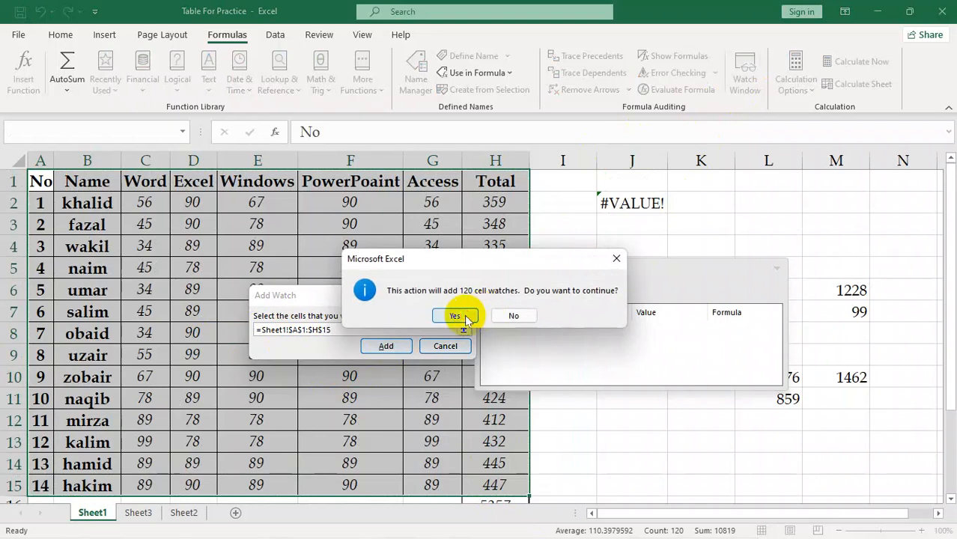
{"action": "left_click", "coordinate": [459, 314]}
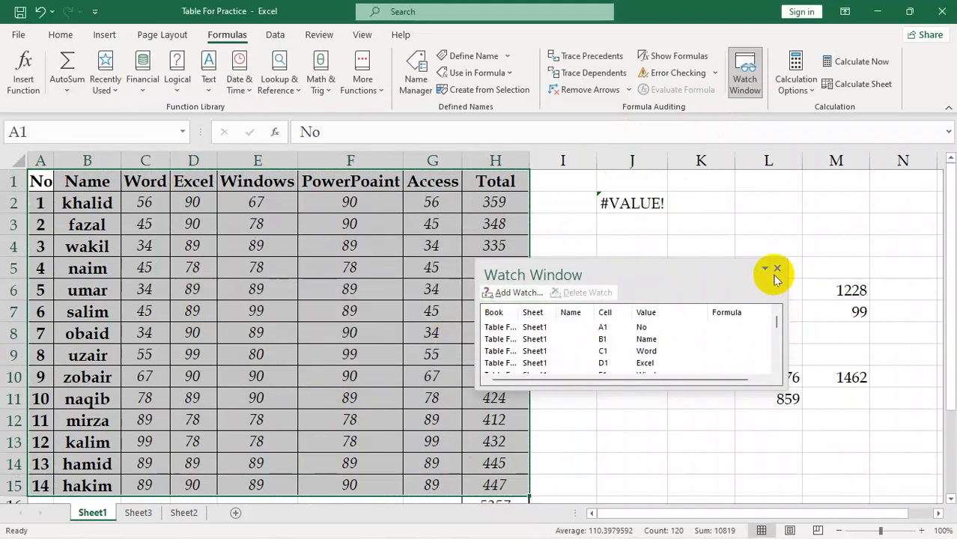
{"action": "left_click_drag", "start_coordinate": [662, 269], "coordinate": [747, 221]}
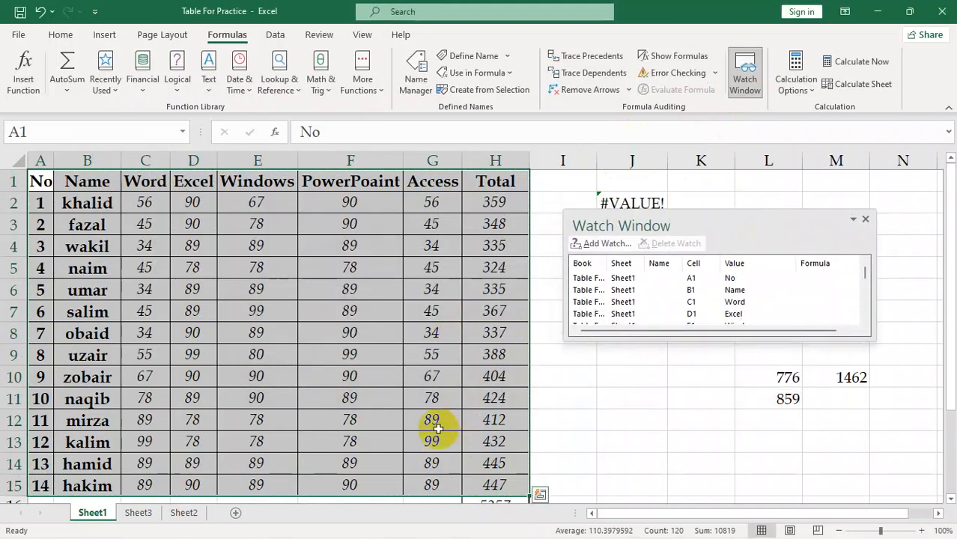
Add a new worksheet after Sheet2 and select its cell D2
{"action": "left_click", "coordinate": [183, 513]}
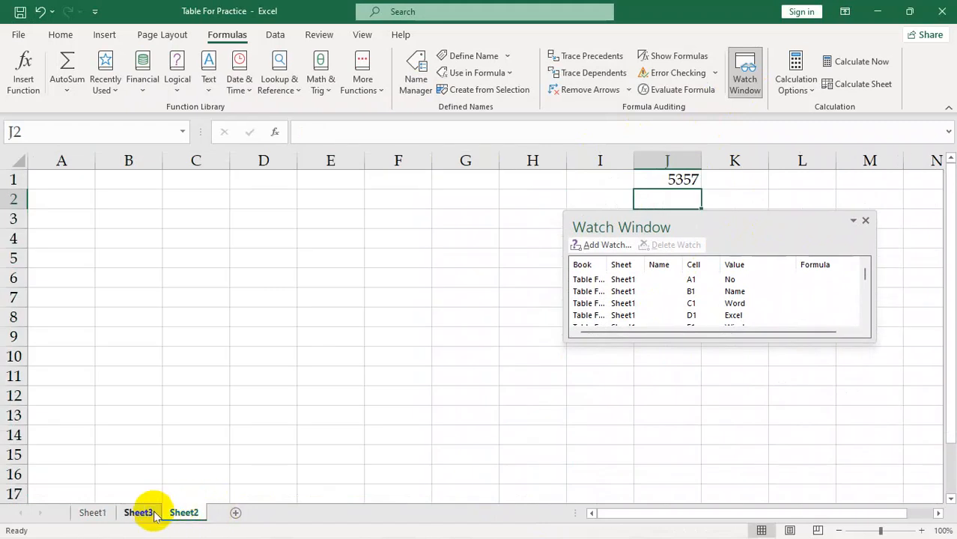
{"action": "left_click", "coordinate": [234, 515]}
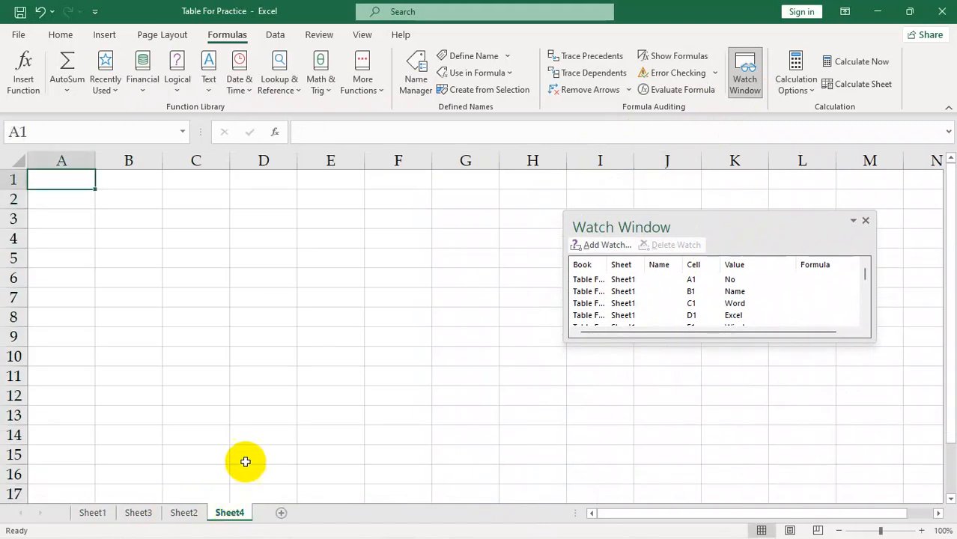
{"action": "left_click", "coordinate": [258, 199]}
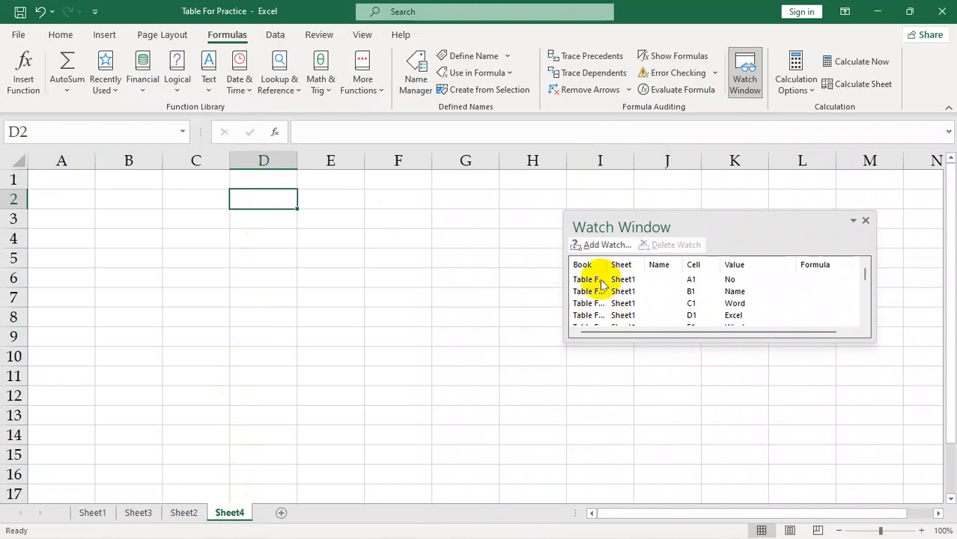
Jump to cell C1 on Sheet1 through its watch entry and look further down the list of watches
{"action": "left_click", "coordinate": [736, 305]}
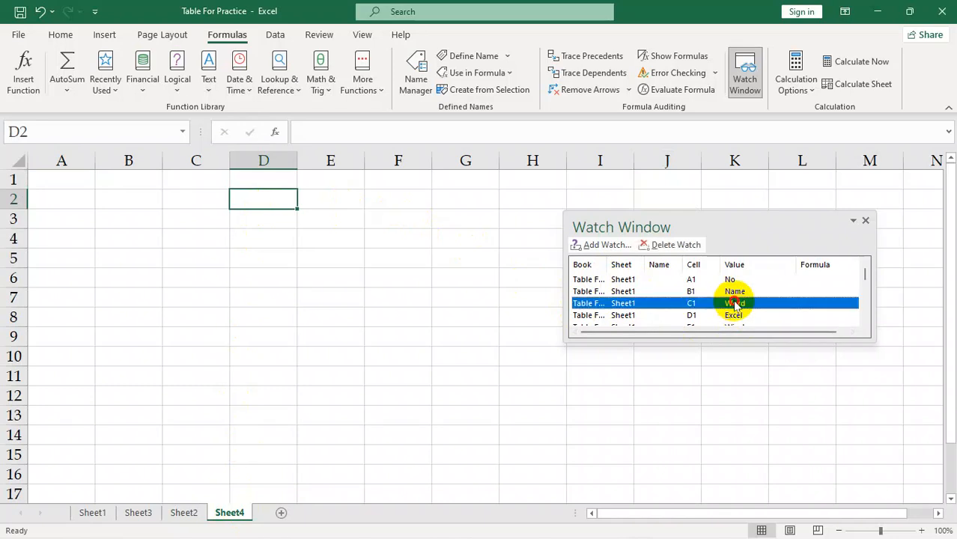
{"action": "double_click", "coordinate": [736, 305]}
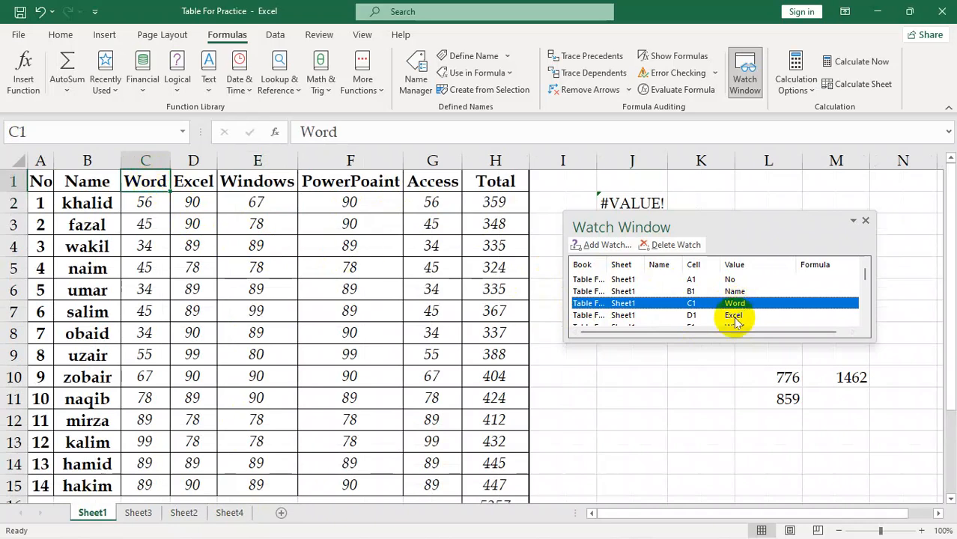
{"action": "scroll", "coordinate": [736, 322], "scroll_direction": "down", "scroll_amount": 2}
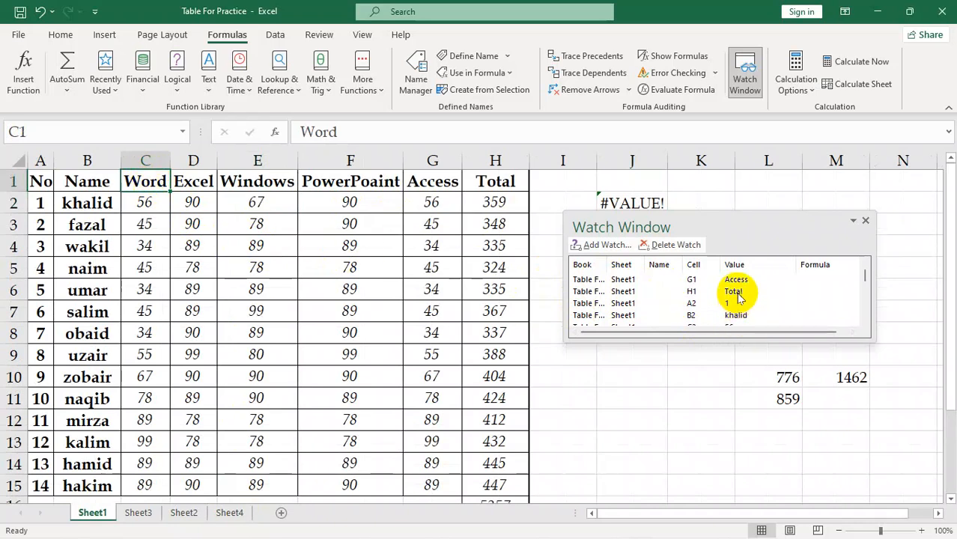
Jump to cells H1, B2 and G3 on Sheet1 through their entries in the list of watches
{"action": "left_click", "coordinate": [734, 295]}
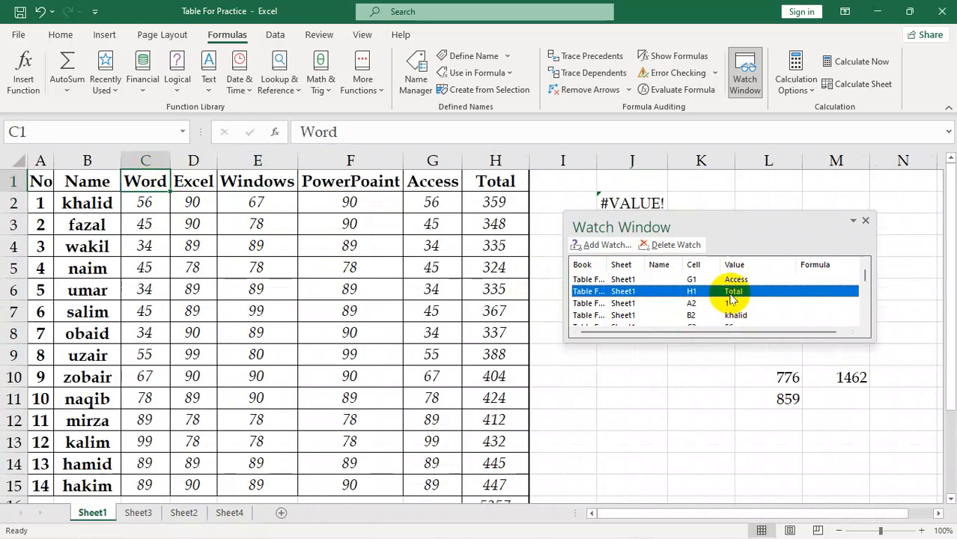
{"action": "double_click", "coordinate": [730, 298]}
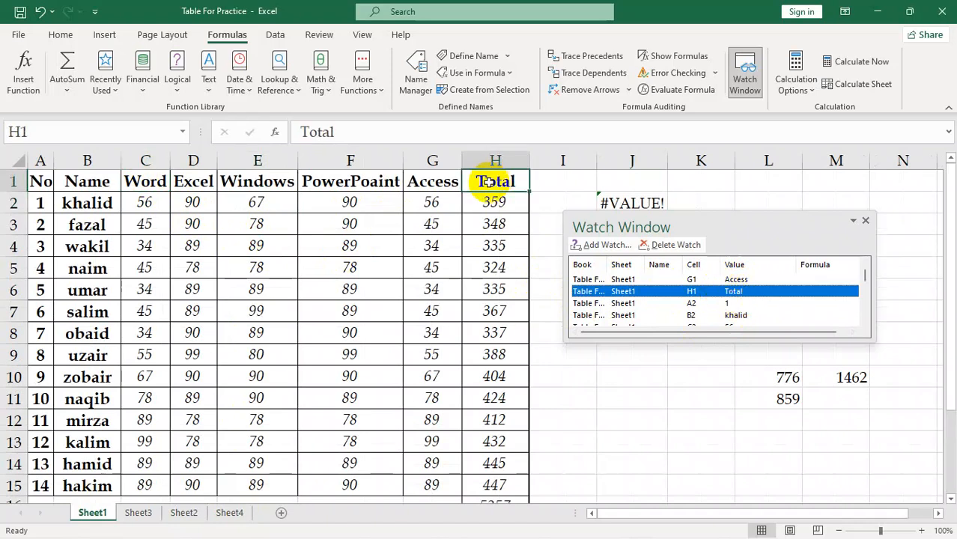
{"action": "scroll", "coordinate": [756, 303], "scroll_direction": "down", "scroll_amount": 1}
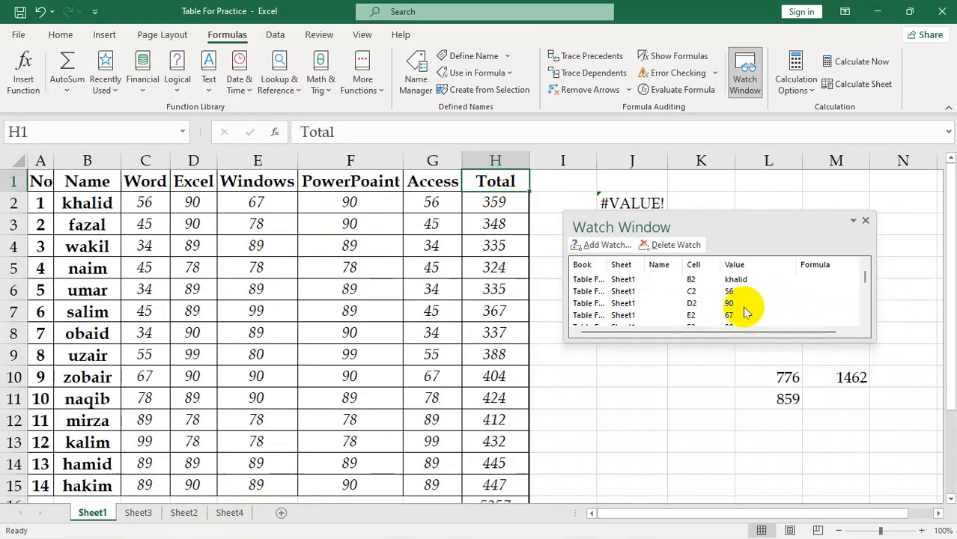
{"action": "double_click", "coordinate": [735, 279]}
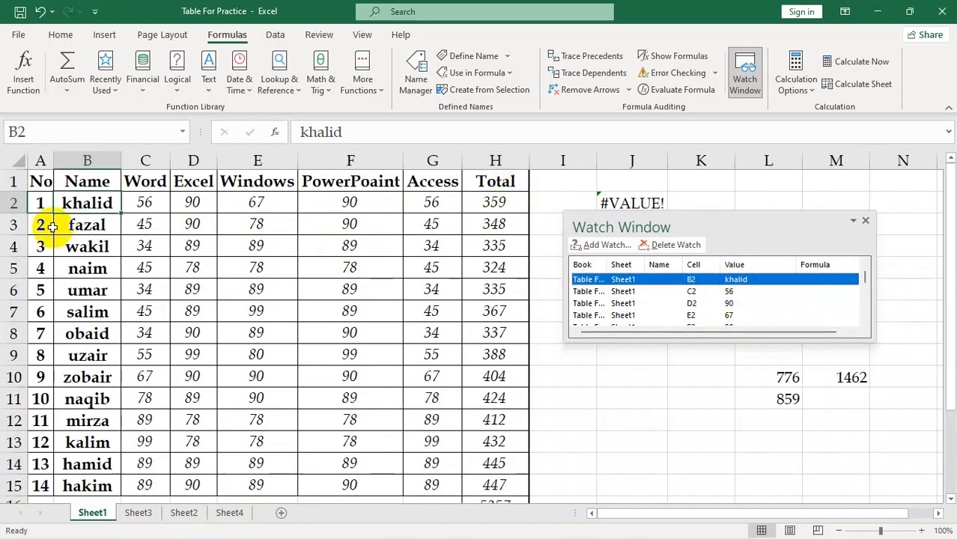
{"action": "scroll", "coordinate": [688, 299], "scroll_direction": "down", "scroll_amount": 2}
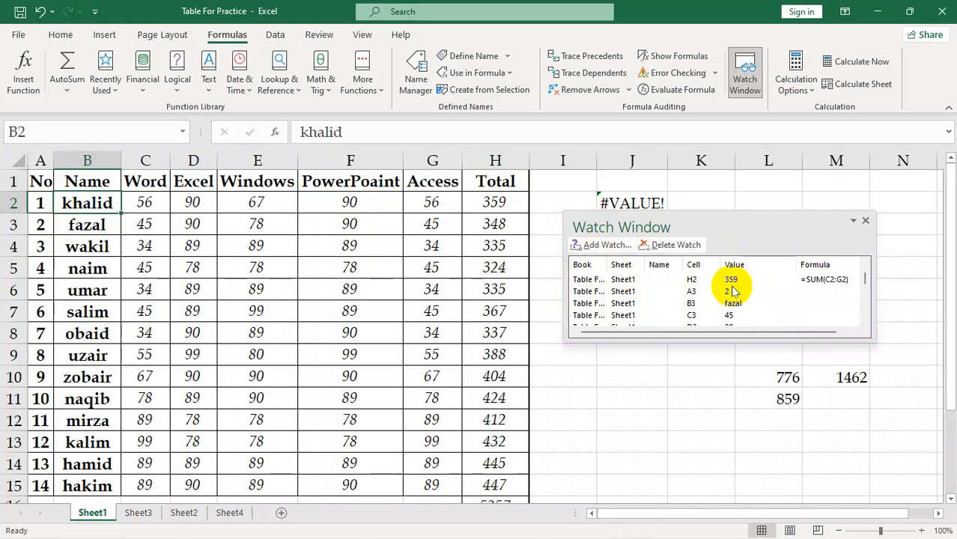
{"action": "scroll", "coordinate": [805, 299], "scroll_direction": "up", "scroll_amount": 1}
{"action": "scroll", "coordinate": [786, 310], "scroll_direction": "down", "scroll_amount": 3}
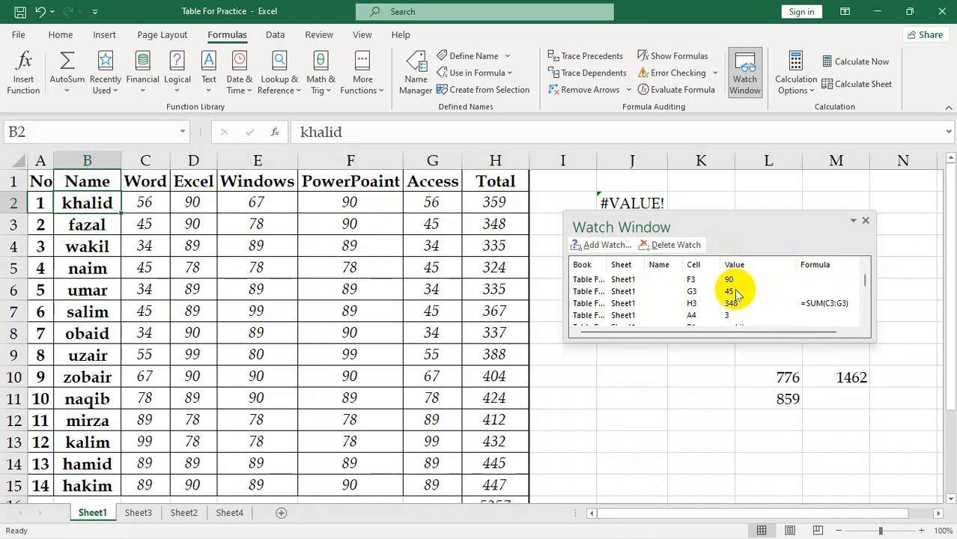
{"action": "double_click", "coordinate": [736, 292]}
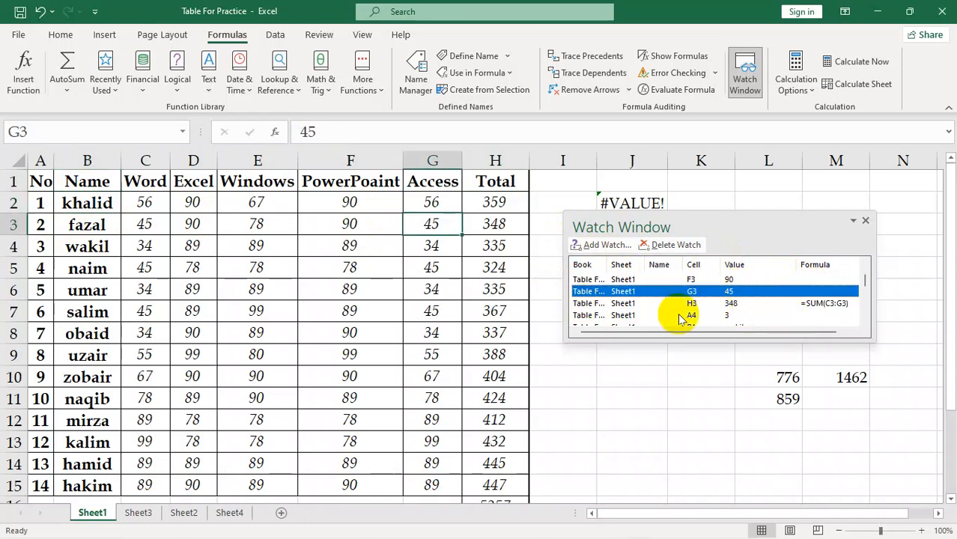
Delete the watches on cells H3 and A4 and close the Watch Window
{"action": "double_click", "coordinate": [634, 303]}
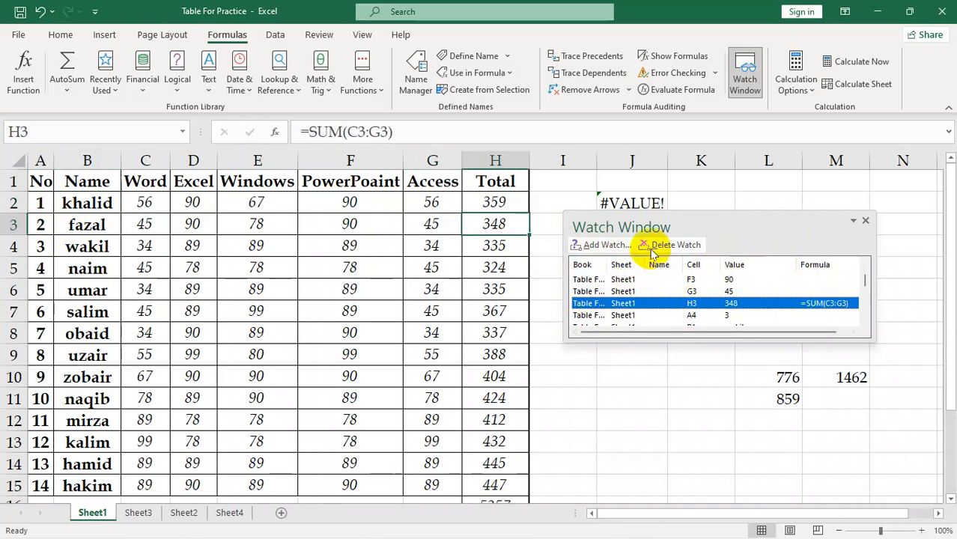
{"action": "left_click", "coordinate": [674, 245]}
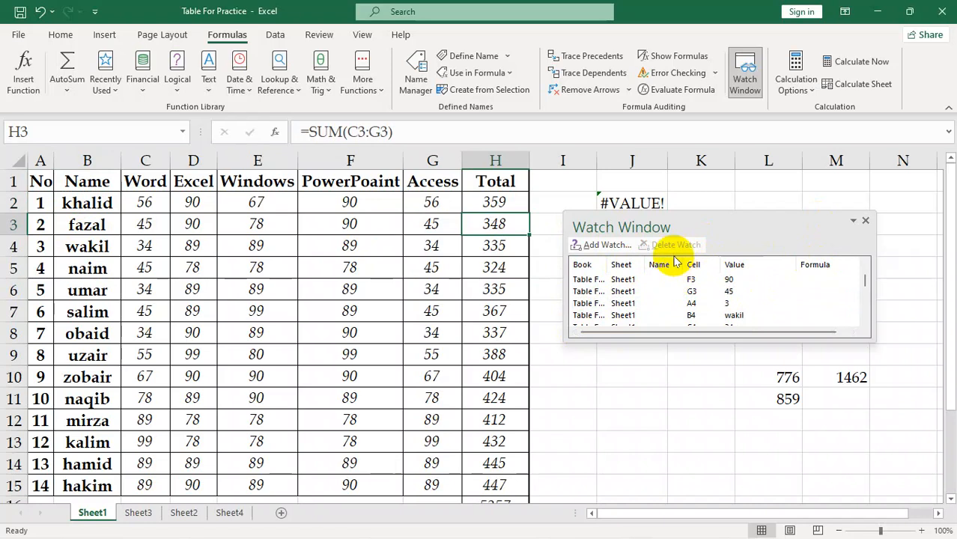
{"action": "left_click", "coordinate": [680, 307]}
{"action": "left_click", "coordinate": [676, 245]}
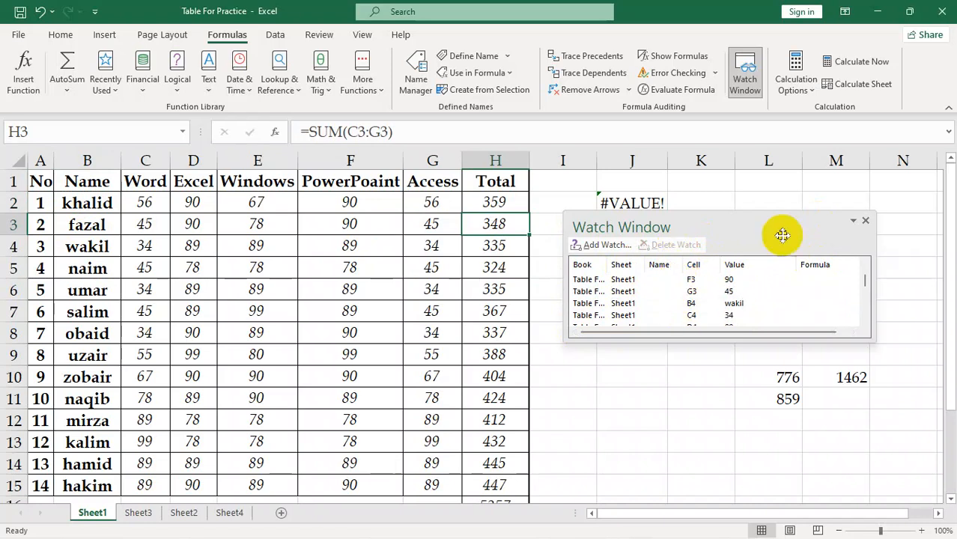
{"action": "left_click", "coordinate": [866, 223]}
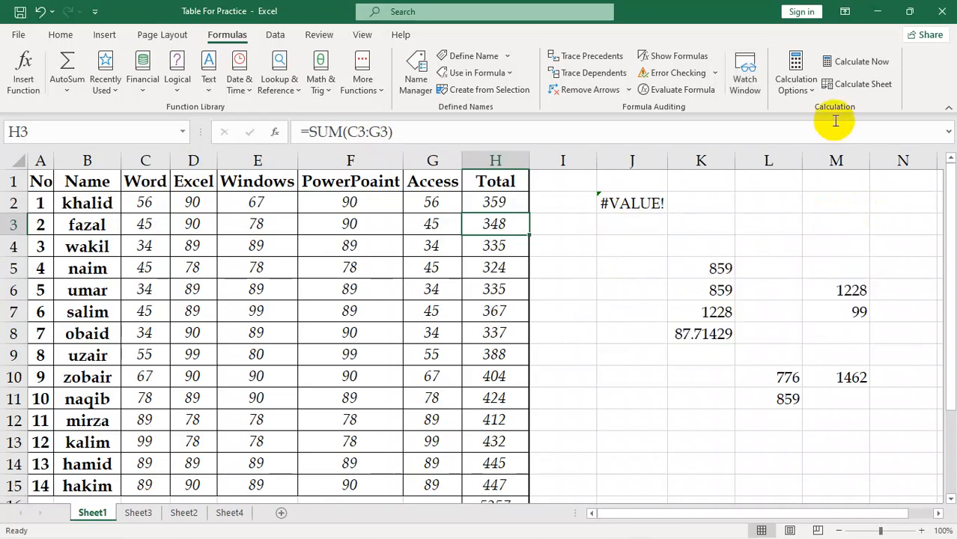
Check the available calculation modes and, with Automatic kept, set cell F3 to 100
{"action": "left_click", "coordinate": [812, 91]}
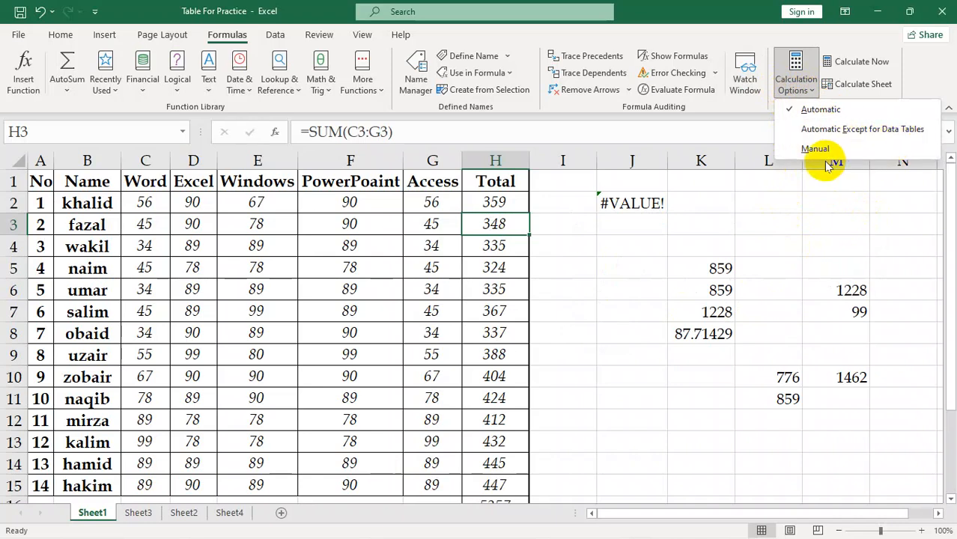
{"action": "left_click", "coordinate": [800, 237]}
{"action": "left_click", "coordinate": [547, 305]}
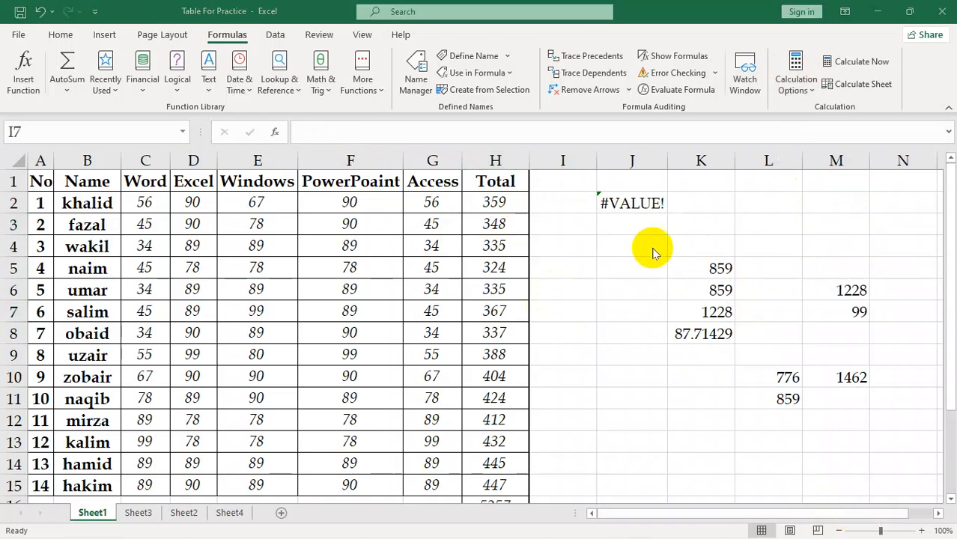
{"action": "left_click", "coordinate": [558, 267]}
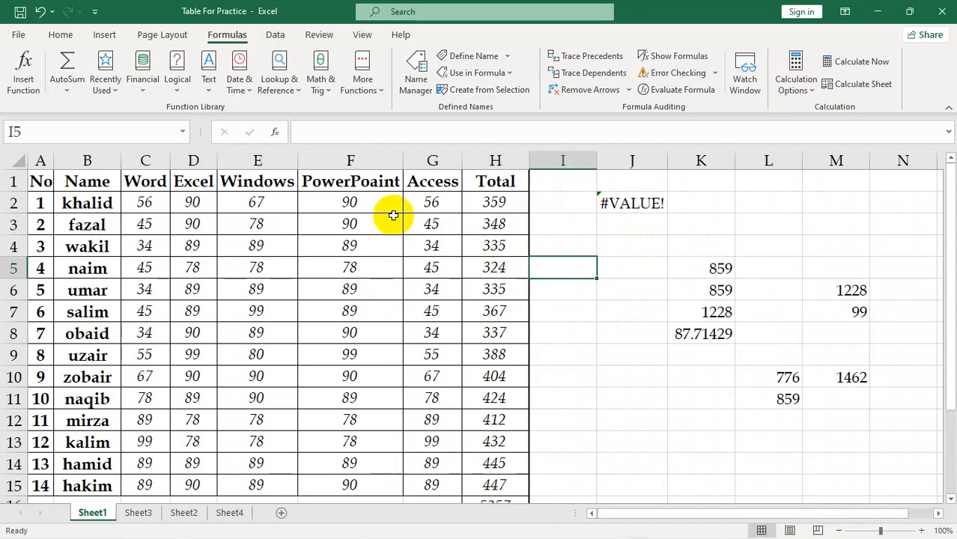
{"action": "left_click", "coordinate": [361, 224]}
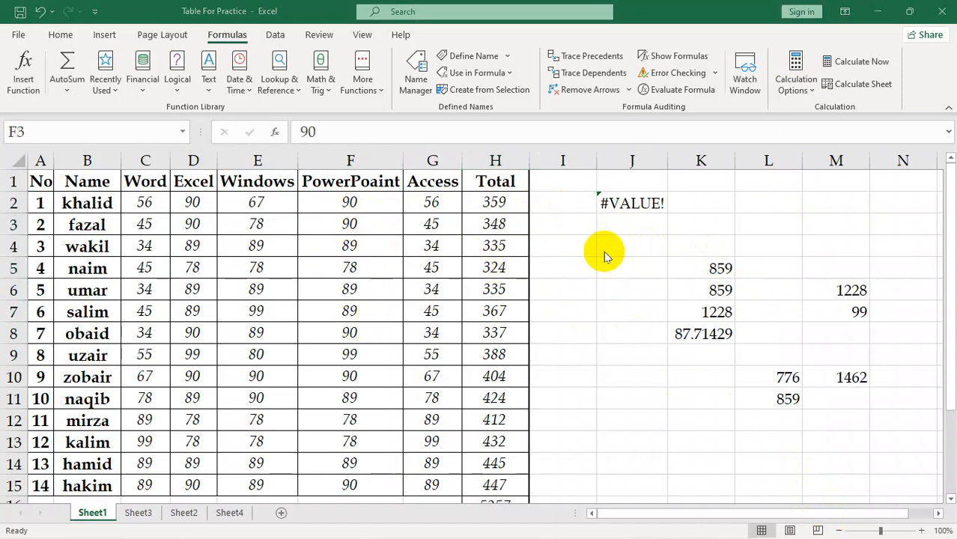
{"action": "left_click", "coordinate": [351, 223]}
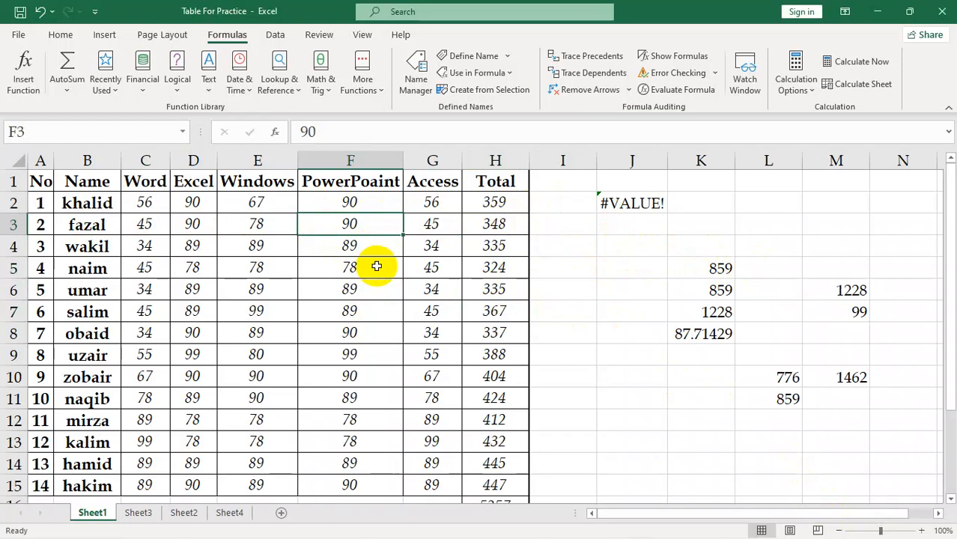
{"action": "type", "text": "100"}
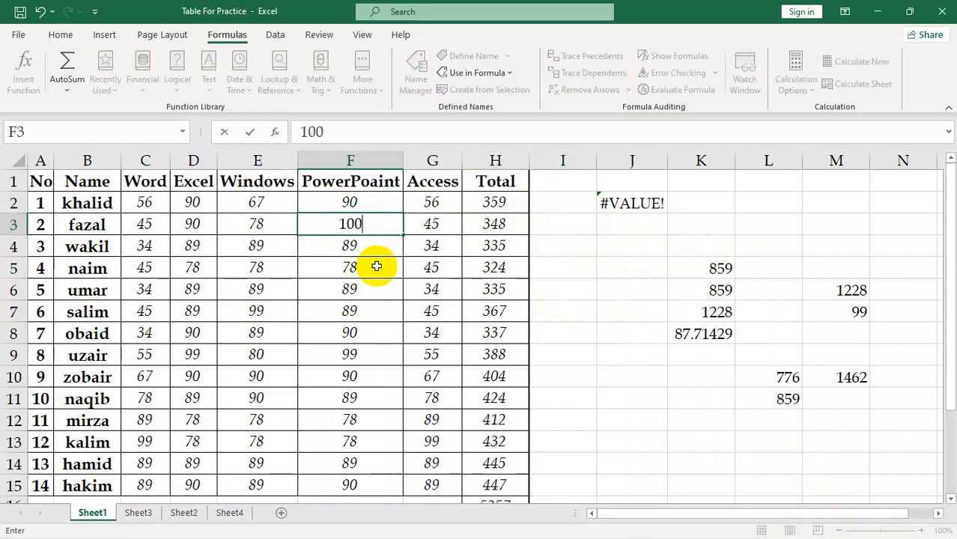
{"action": "key", "text": "Return"}
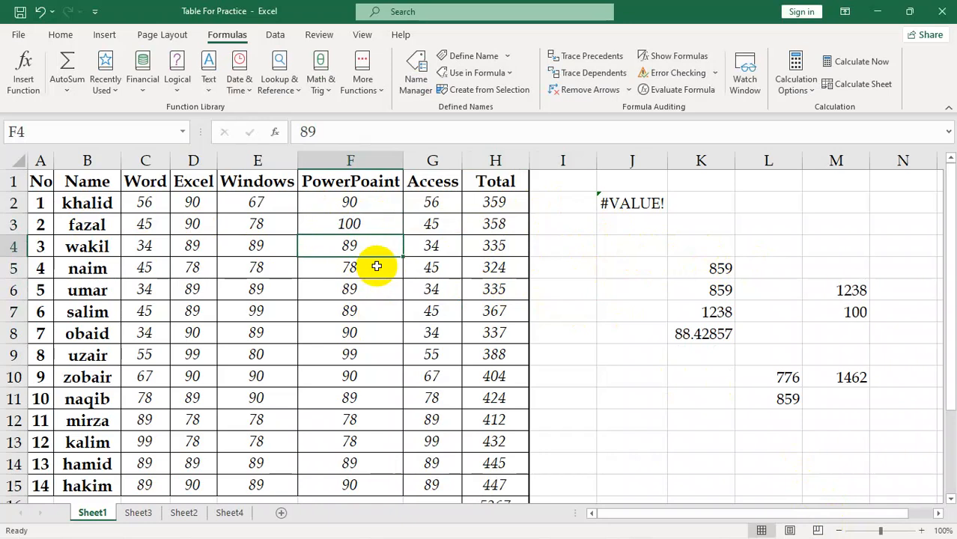
{"action": "left_click", "coordinate": [794, 89]}
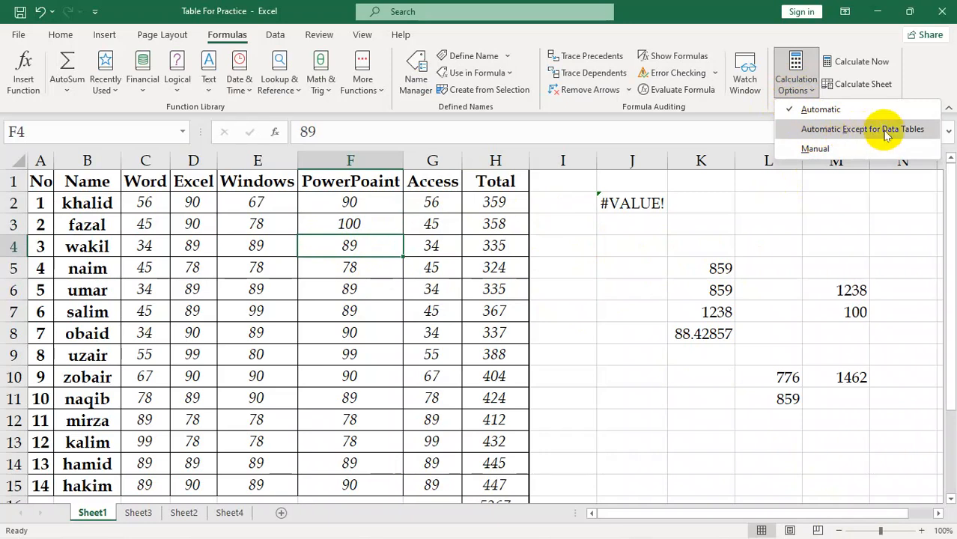
{"action": "left_click", "coordinate": [771, 200]}
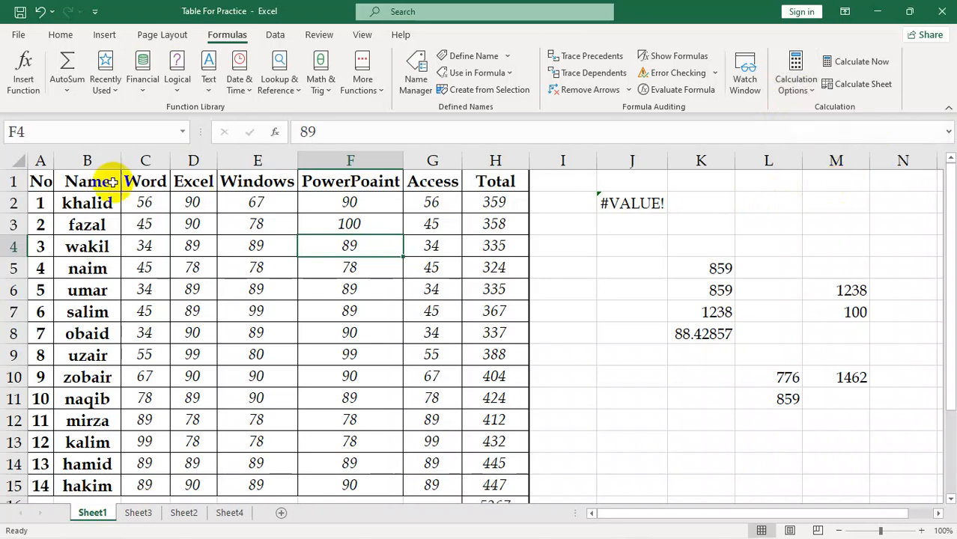
{"action": "left_click", "coordinate": [103, 37]}
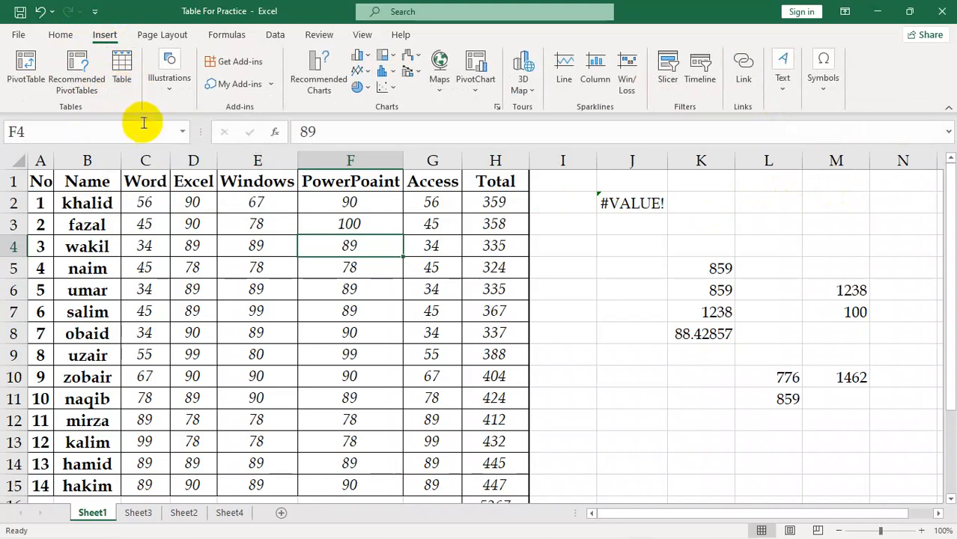
{"action": "left_click", "coordinate": [217, 34]}
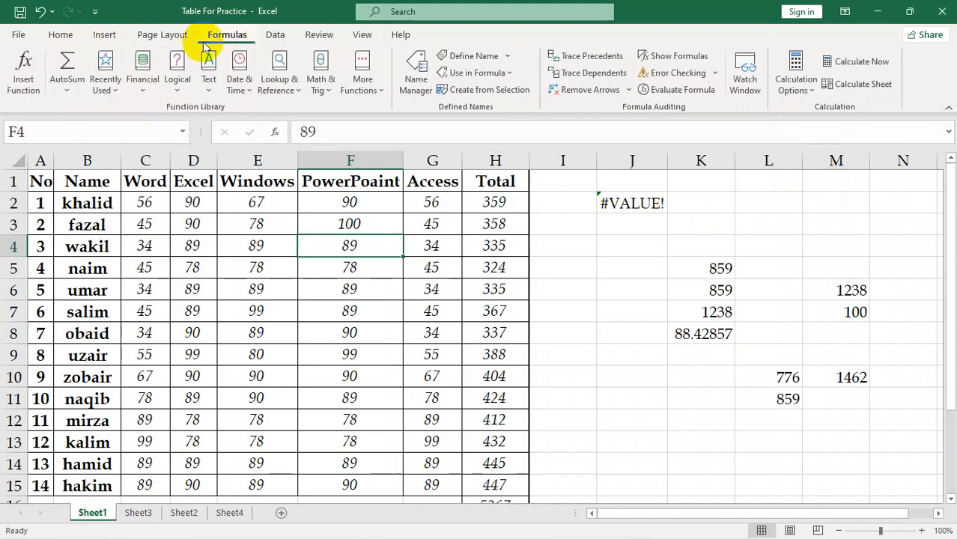
{"action": "left_click", "coordinate": [178, 37]}
{"action": "left_click", "coordinate": [229, 36]}
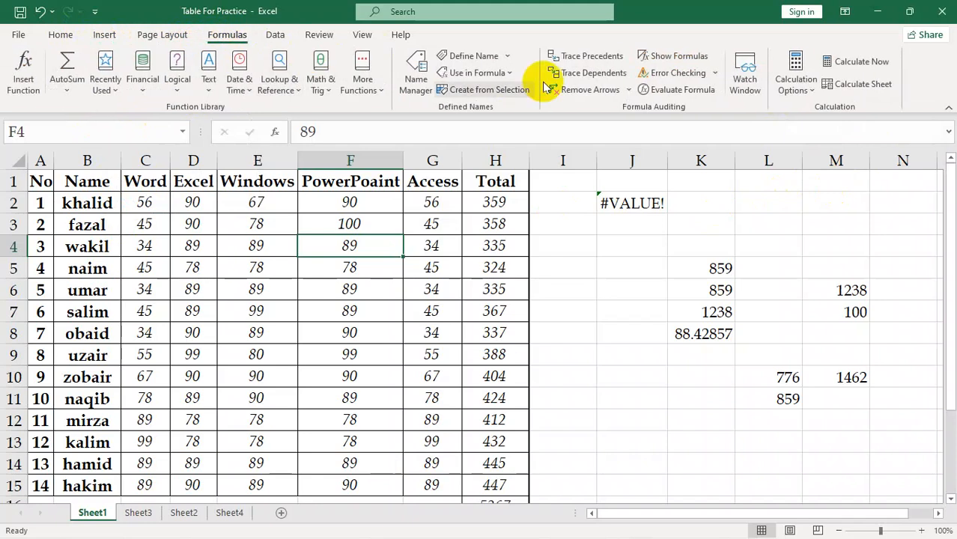
Switch the workbook's calculation mode to Manual and select cell I7
{"action": "left_click", "coordinate": [792, 88]}
{"action": "left_click", "coordinate": [815, 148]}
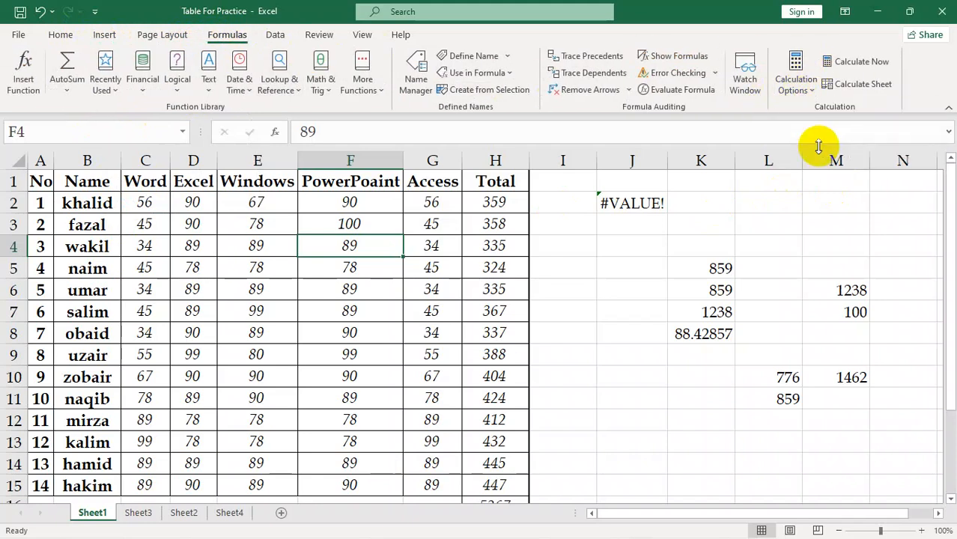
{"action": "left_click", "coordinate": [580, 302]}
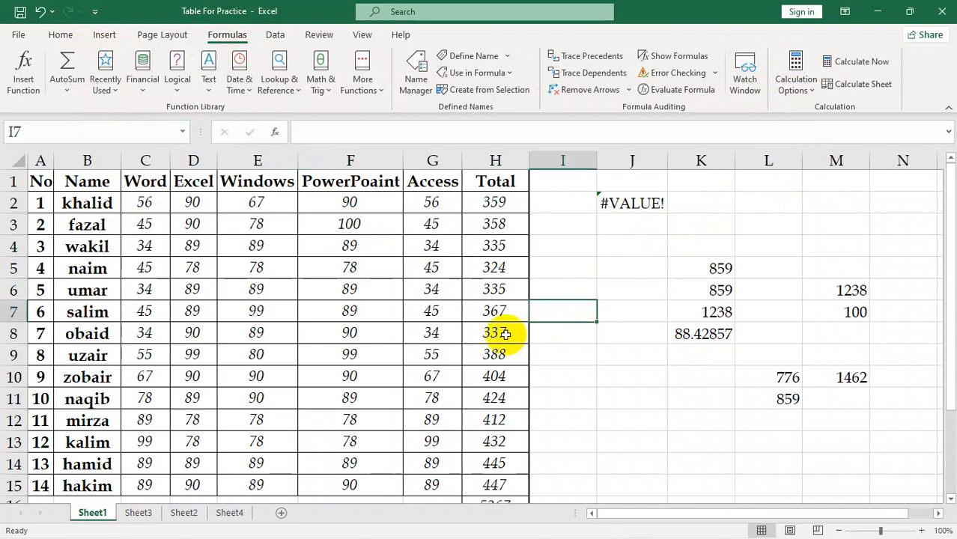
Set cell F3 to 80 and recalculate the entire workbook on demand
{"action": "left_click", "coordinate": [351, 225]}
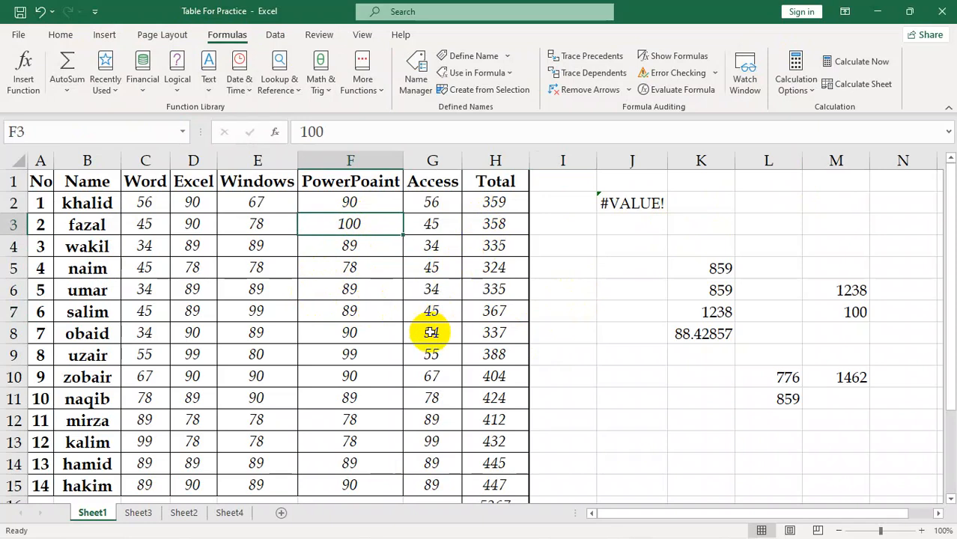
{"action": "type", "text": "80"}
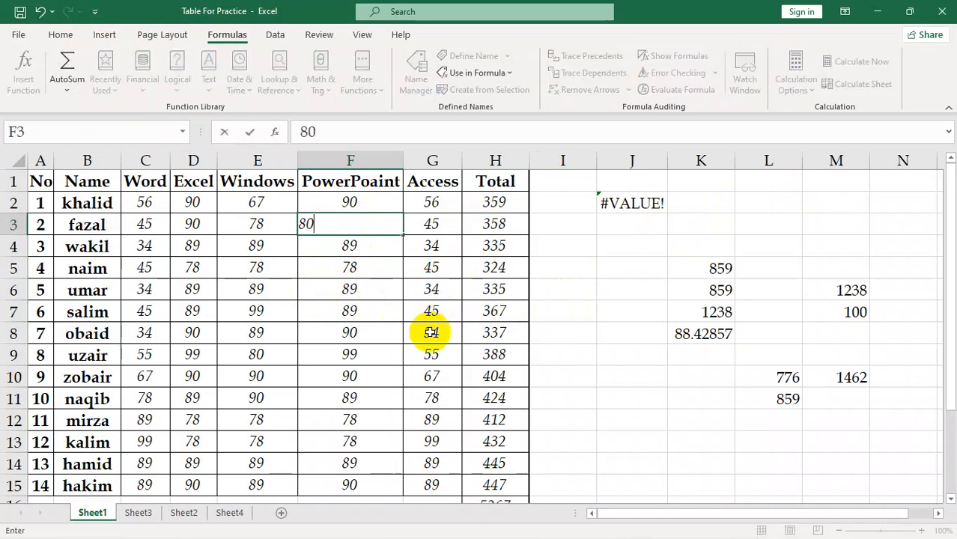
{"action": "key", "text": "Return"}
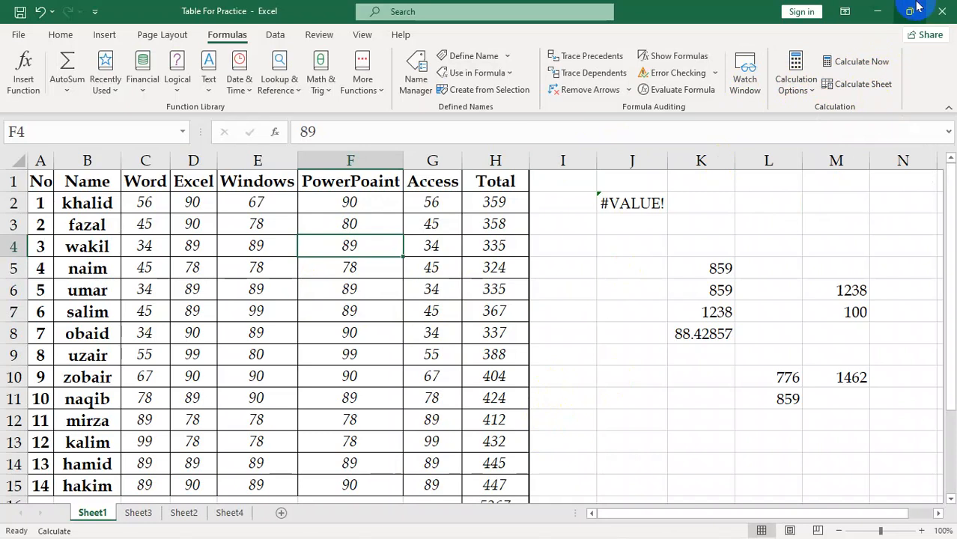
{"action": "left_click", "coordinate": [865, 69]}
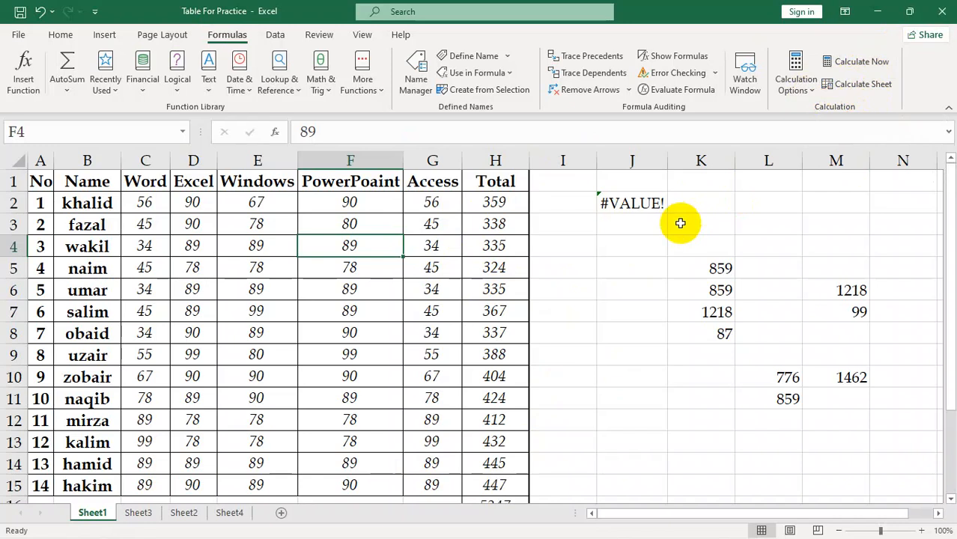
Close the Table For Practice workbook without saving its changes, and close the blank Book1 workbook
{"action": "left_click", "coordinate": [273, 37]}
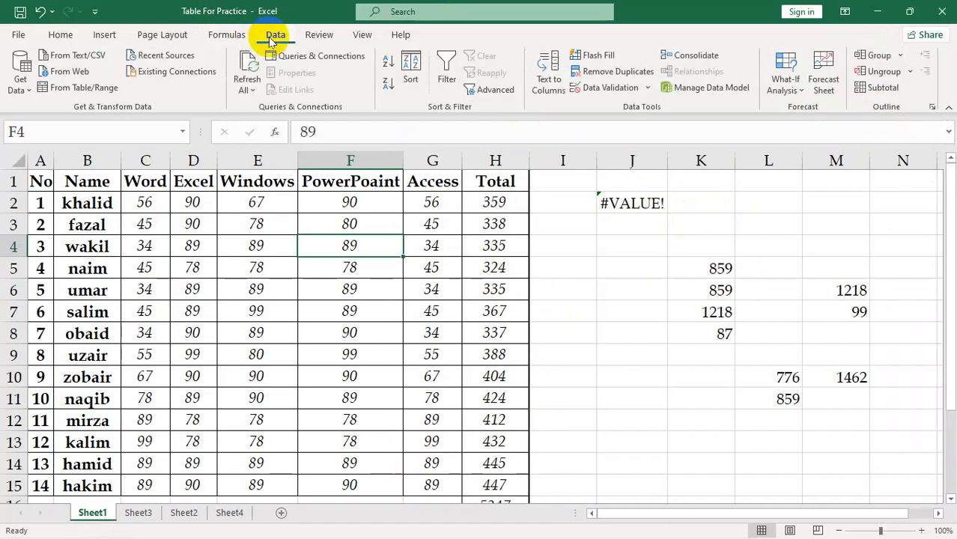
{"action": "left_click", "coordinate": [228, 36]}
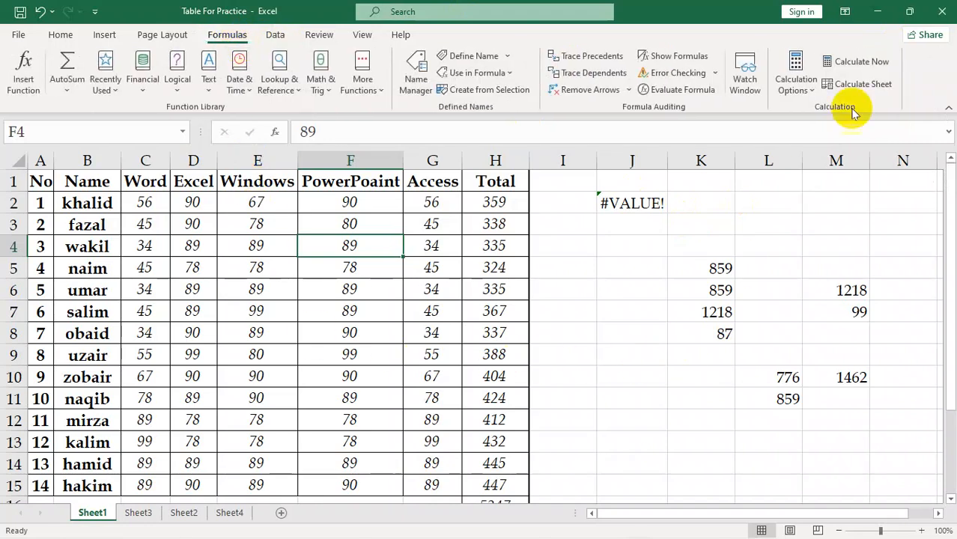
{"action": "left_click", "coordinate": [942, 21]}
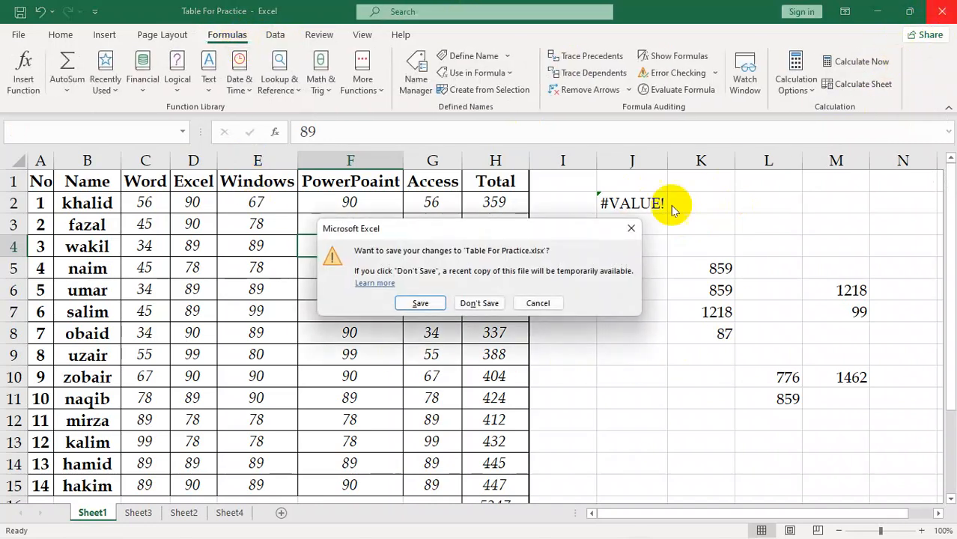
{"action": "left_click", "coordinate": [485, 302]}
{"action": "left_click", "coordinate": [941, 8]}
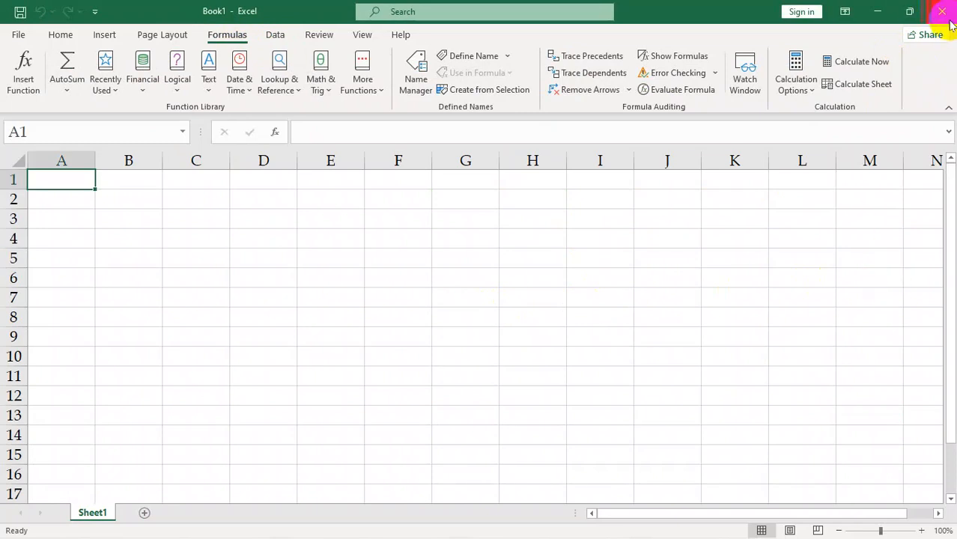